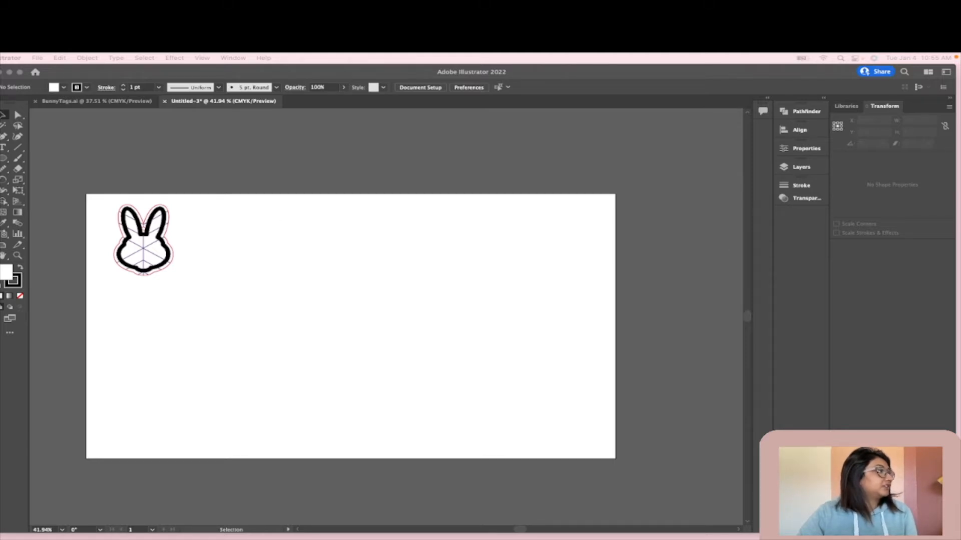
Draw a horizontal ellipse about 2.13 in wide and 1.64 in high in the empty middle of the artboard
click(2, 159)
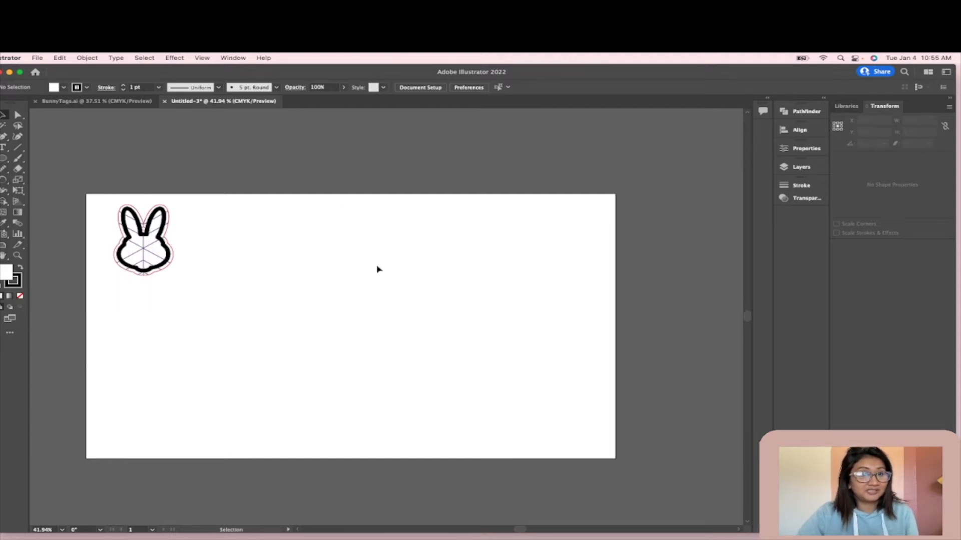
scroll(354, 304, up, 5)
scroll(355, 303, left, 3)
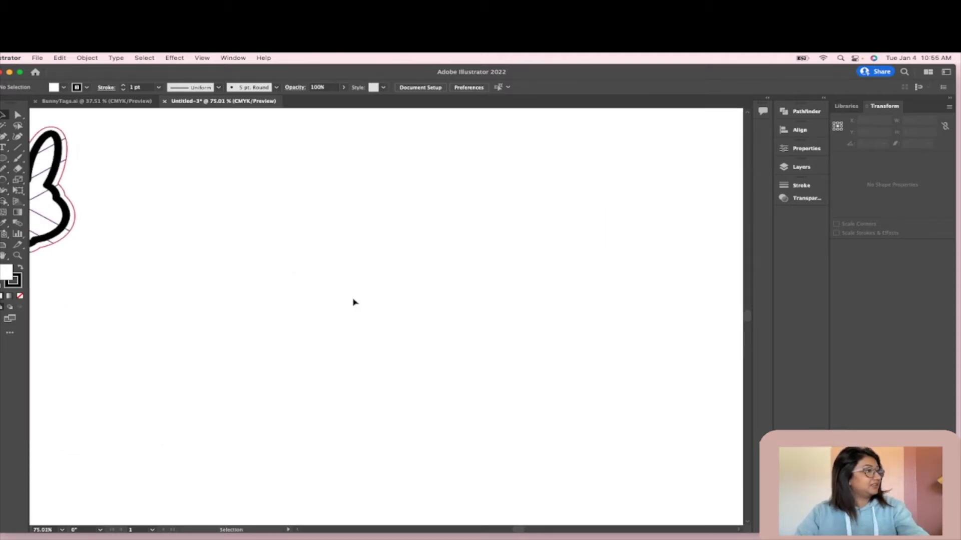
scroll(354, 303, down, 2)
click(3, 158)
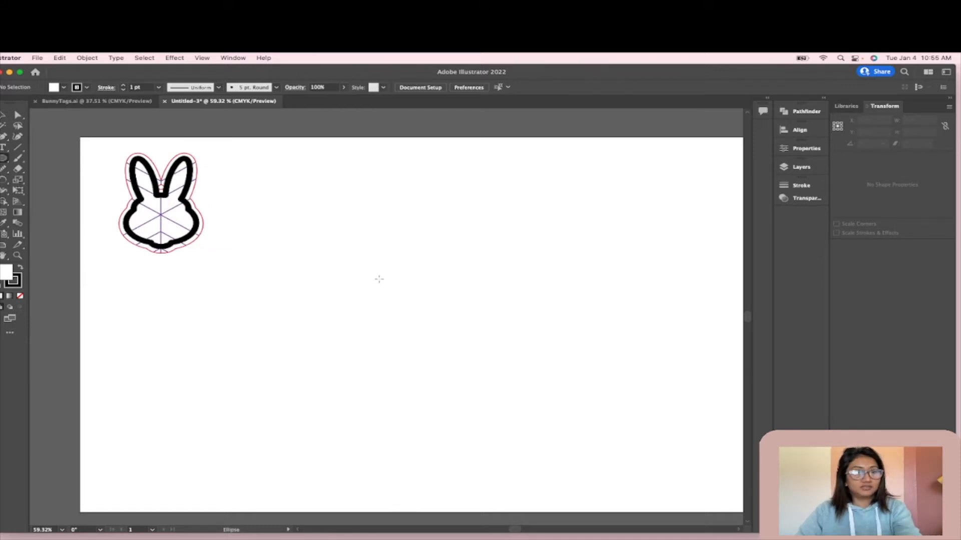
scroll(329, 265, down, 2)
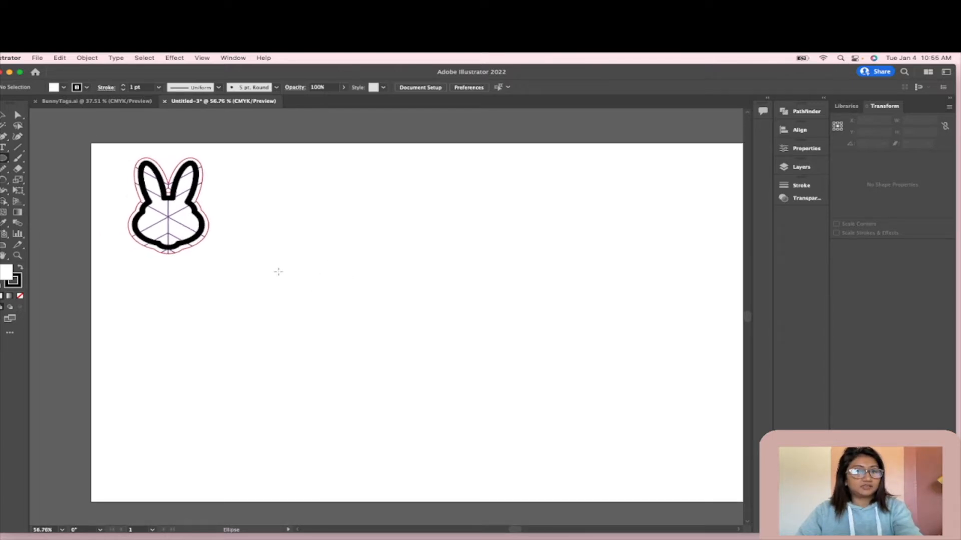
drag(346, 285, 426, 337)
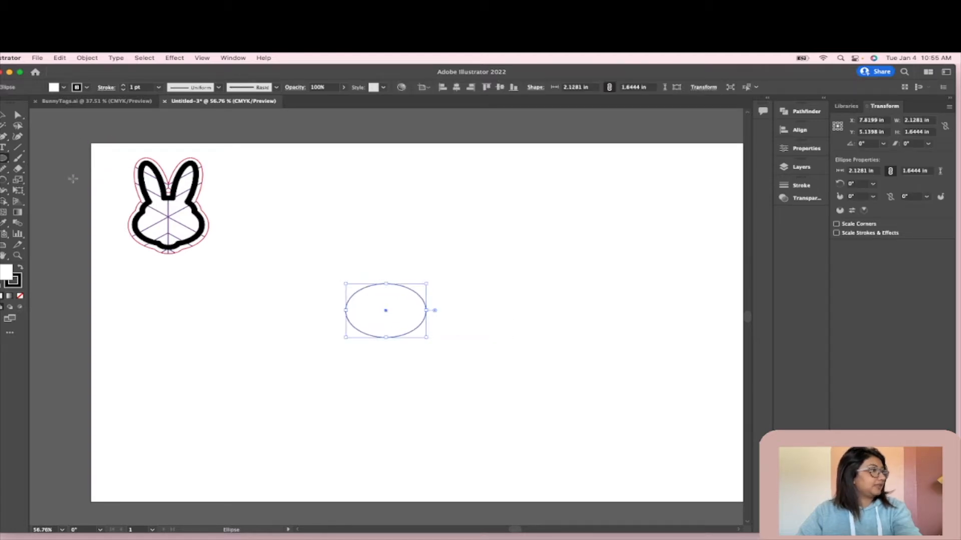
click(4, 115)
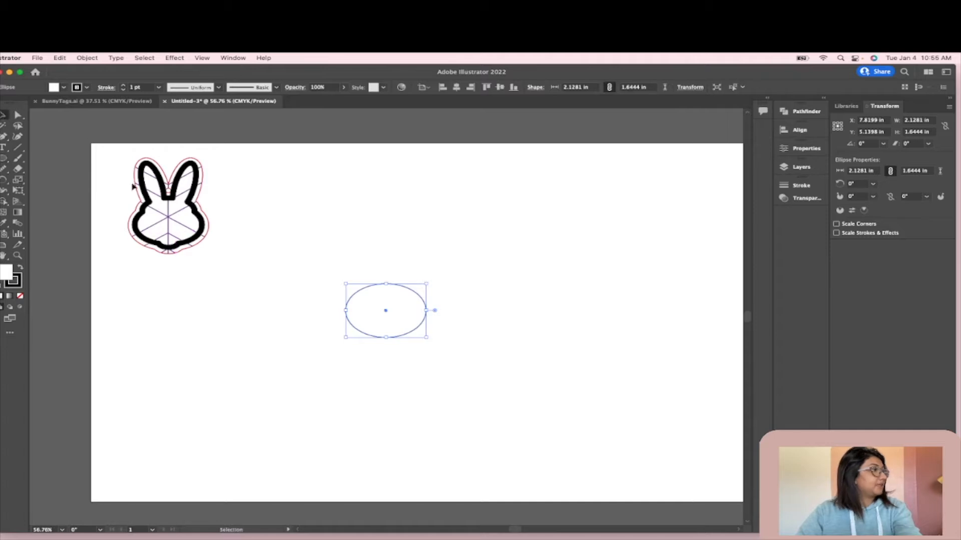
click(354, 276)
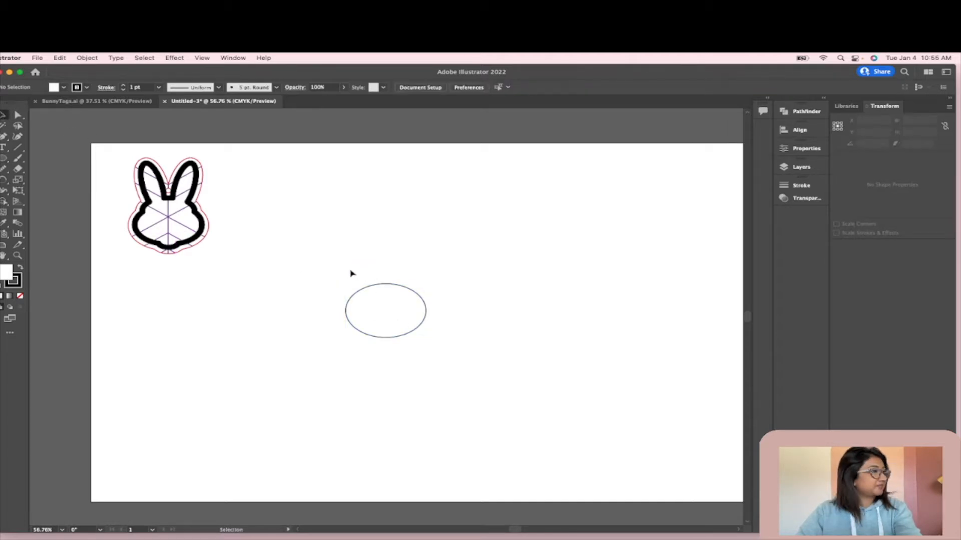
Swap the ellipse's fill and stroke colours so it has a black fill and a white stroke
click(21, 268)
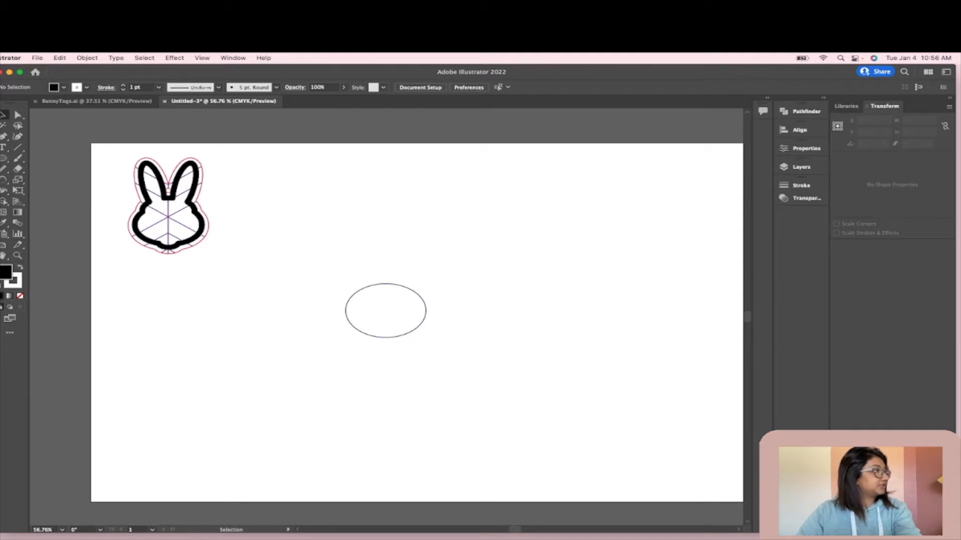
click(409, 294)
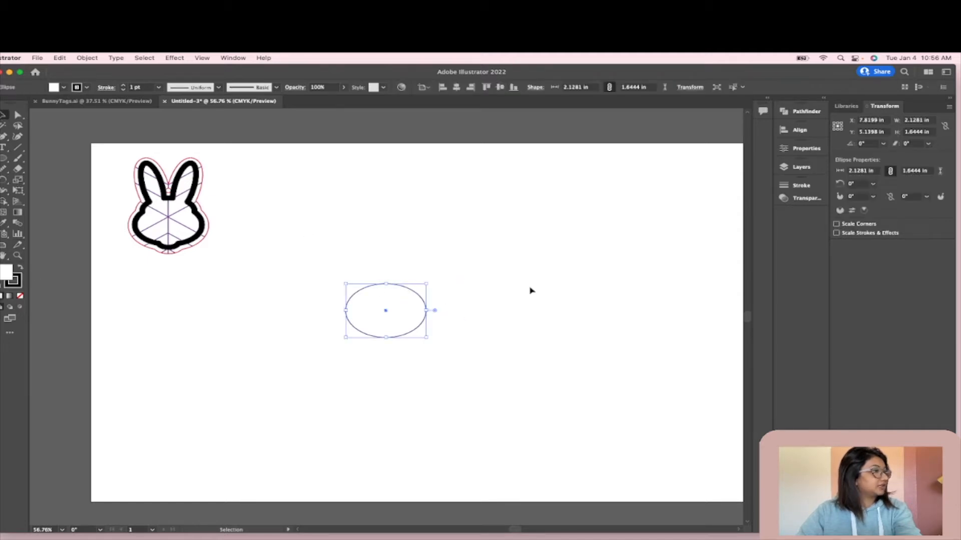
click(21, 268)
click(343, 253)
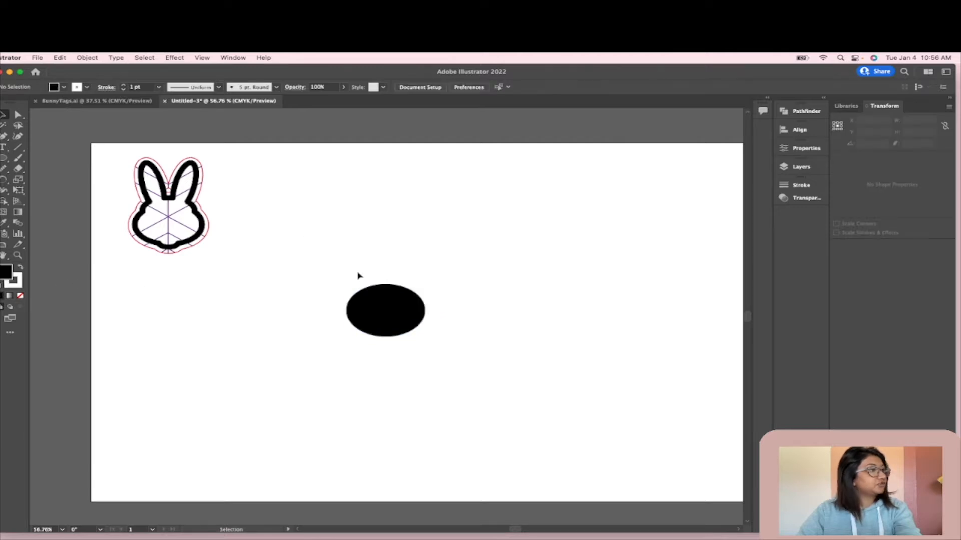
Draw a smaller, flatter black ellipse overlapping the upper edge of the first one
key(l)
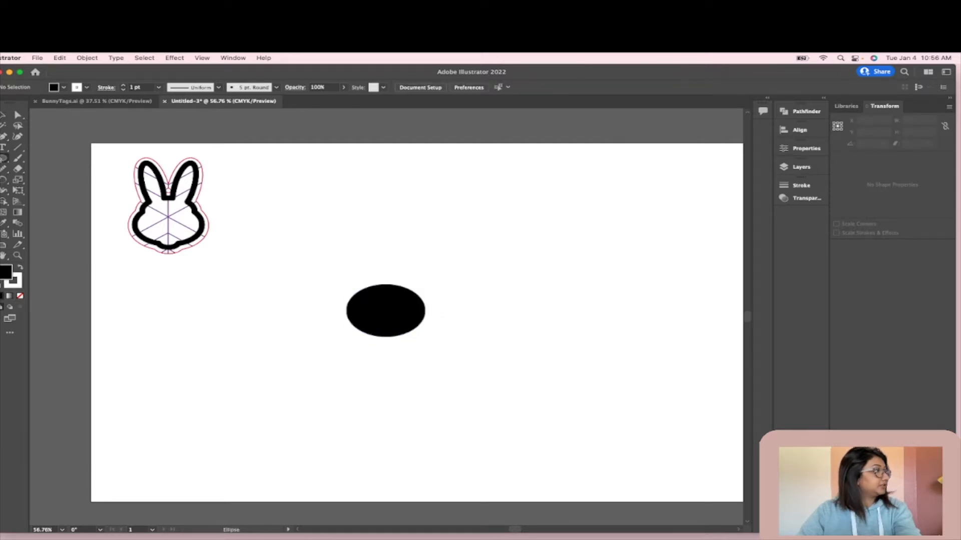
drag(354, 274, 413, 299)
click(3, 115)
Align the two overlapping ellipses on their horizontal centres
drag(345, 209, 401, 320)
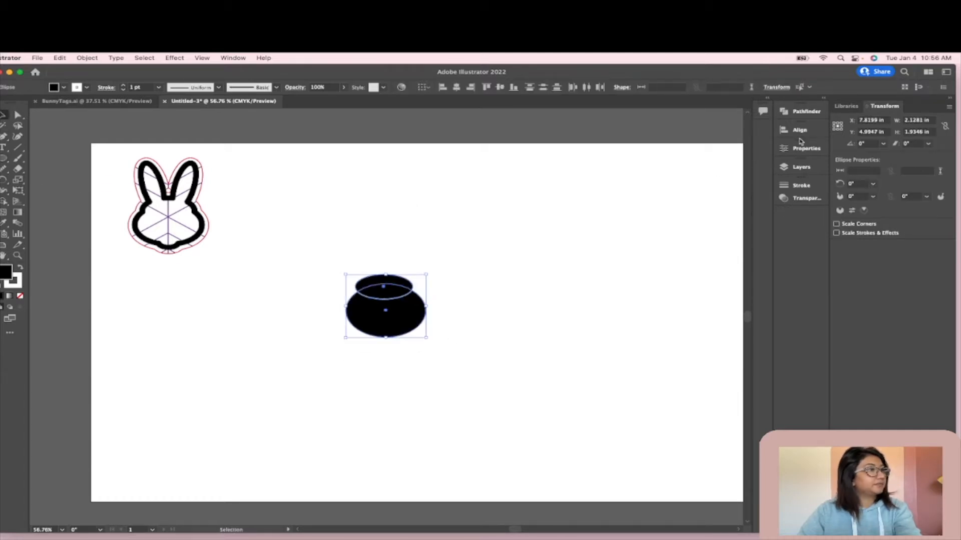
click(800, 132)
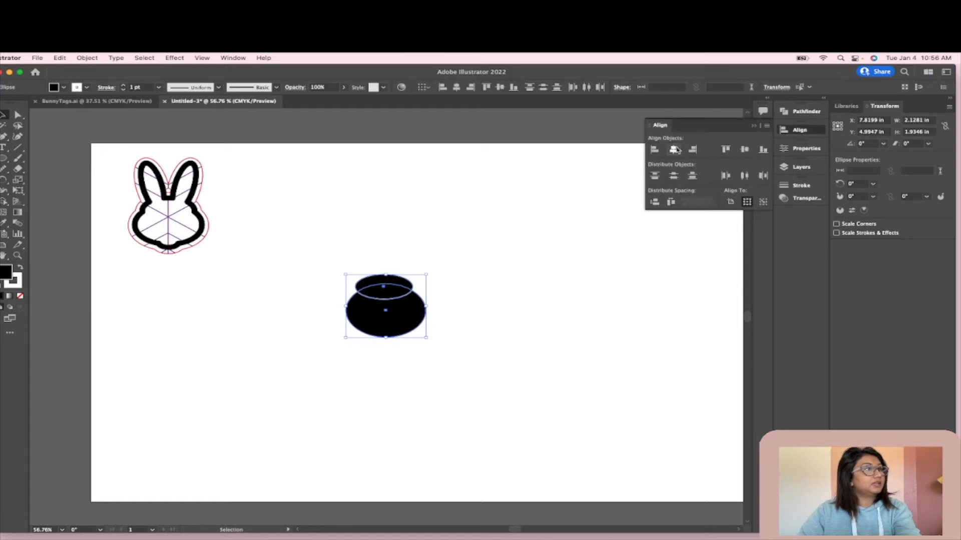
click(673, 149)
click(525, 247)
Remove the white stroke from both overlapping ellipses by setting their stroke to none
drag(351, 234, 376, 246)
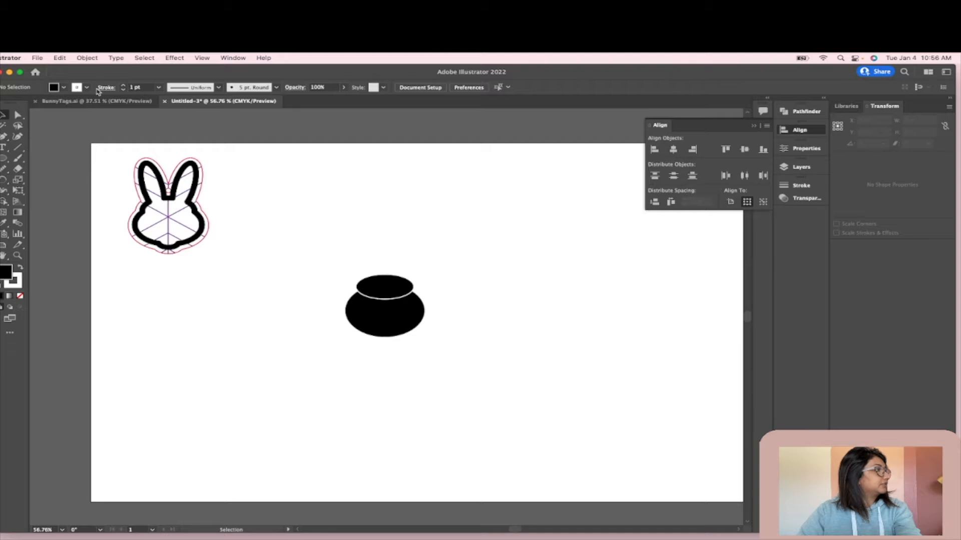
click(86, 88)
click(1, 103)
click(412, 255)
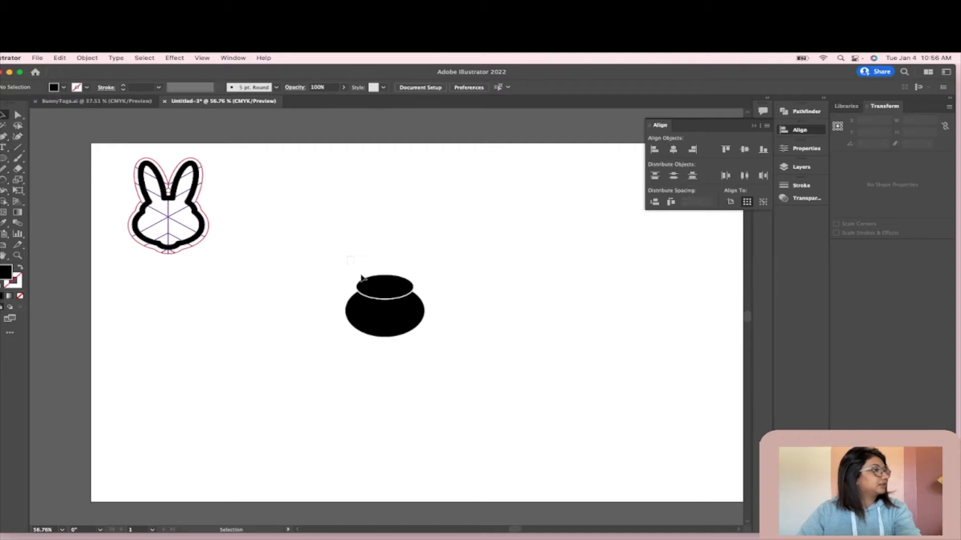
drag(355, 265, 390, 313)
click(86, 87)
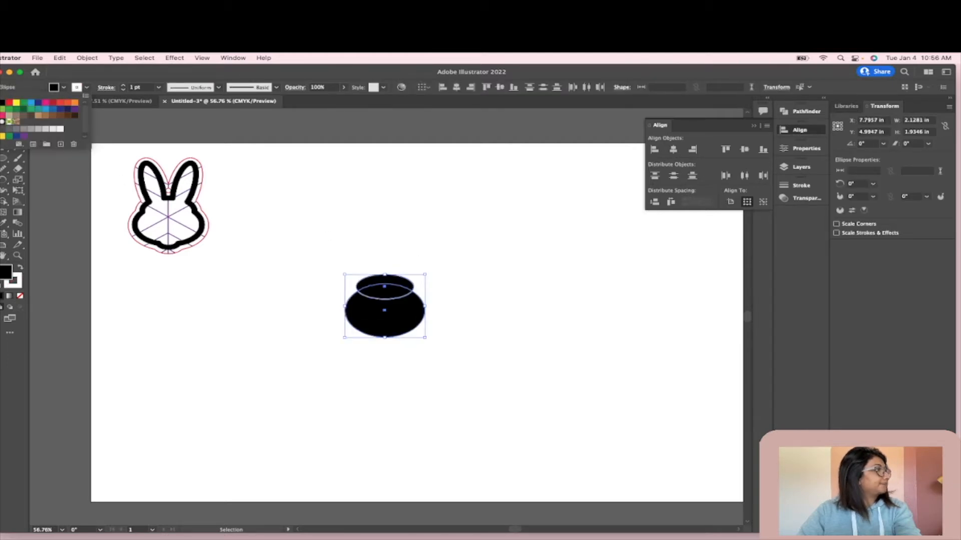
click(2, 103)
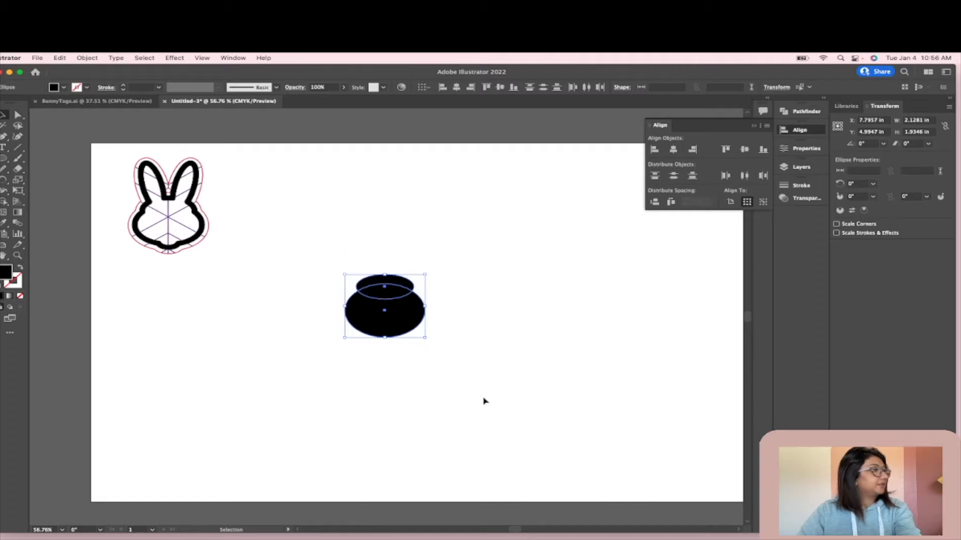
click(541, 388)
click(396, 313)
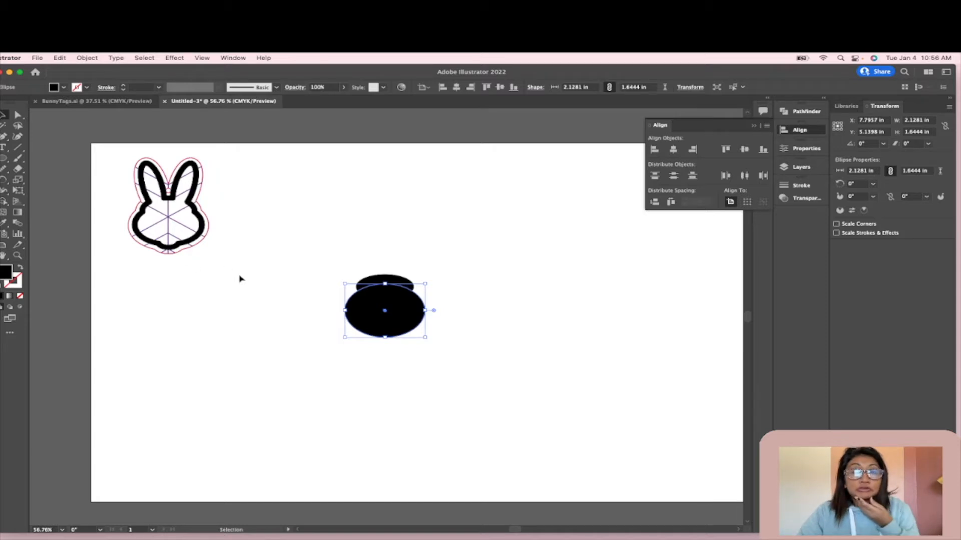
click(414, 346)
Draw a chin ellipse about 0.68 in by 0.39 in below the head and move it up to overlap the head's lower edge
key(l)
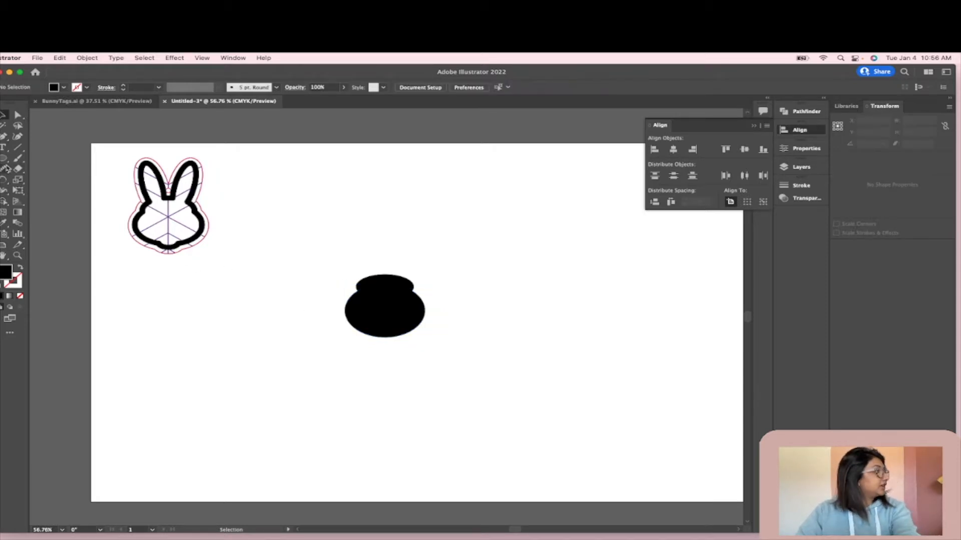
mouse_move(375, 345)
mouse_down()
mouse_move(406, 357)
mouse_move(398, 357)
mouse_up()
key(v)
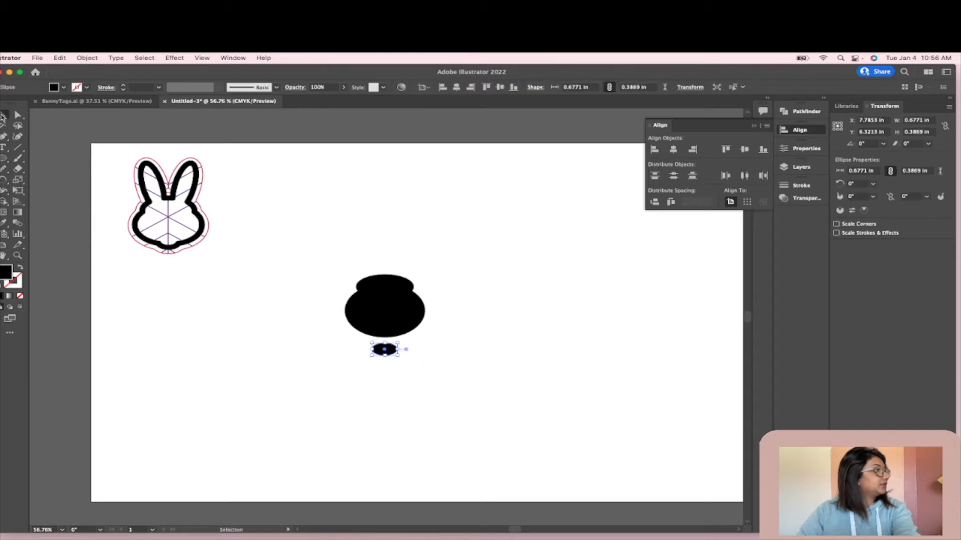
drag(386, 349, 385, 341)
Select all three head ellipses together and centre them horizontally on one another
shift+click(387, 319)
drag(431, 422, 356, 246)
click(543, 227)
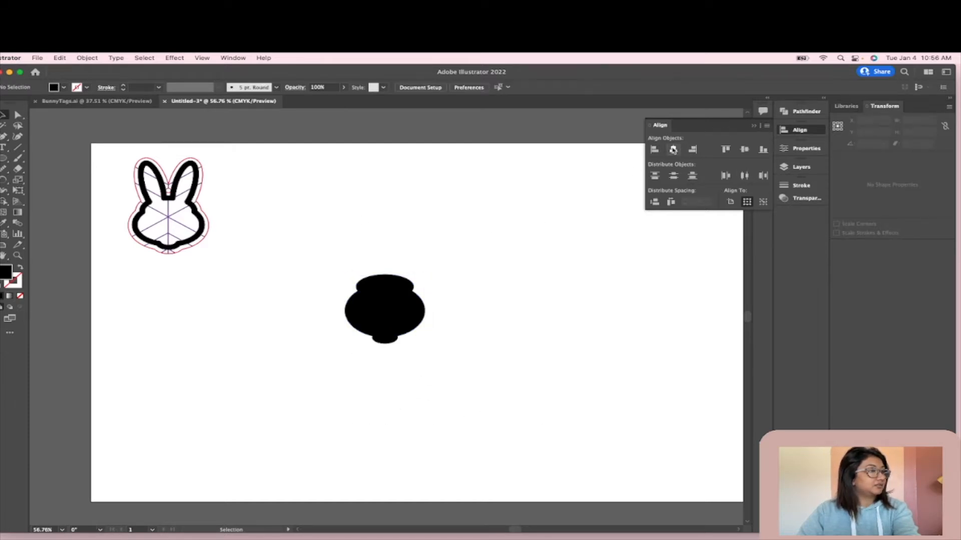
click(369, 309)
click(516, 405)
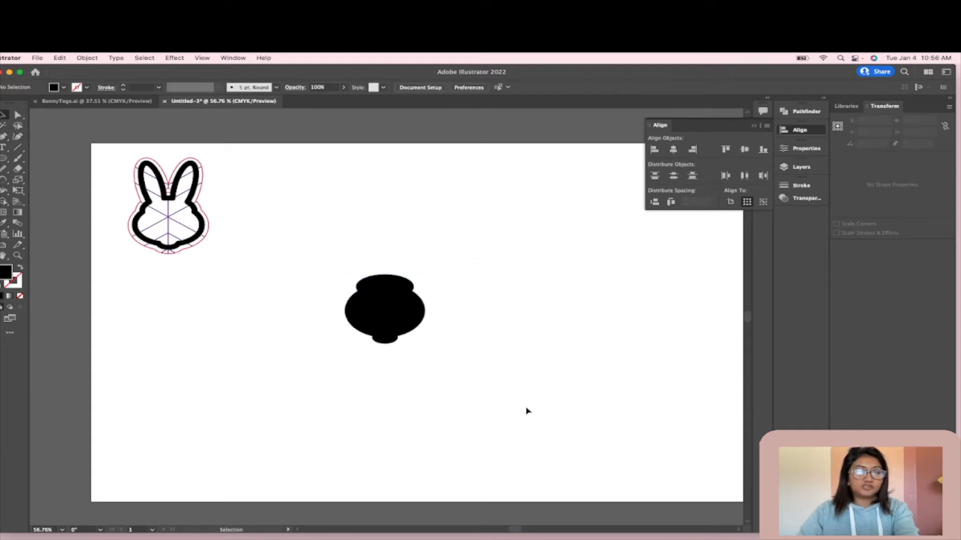
Draw a narrow upright ellipse about 0.49 in wide and 1.44 in high as an ear above the head's left side
scroll(489, 366, up, 2)
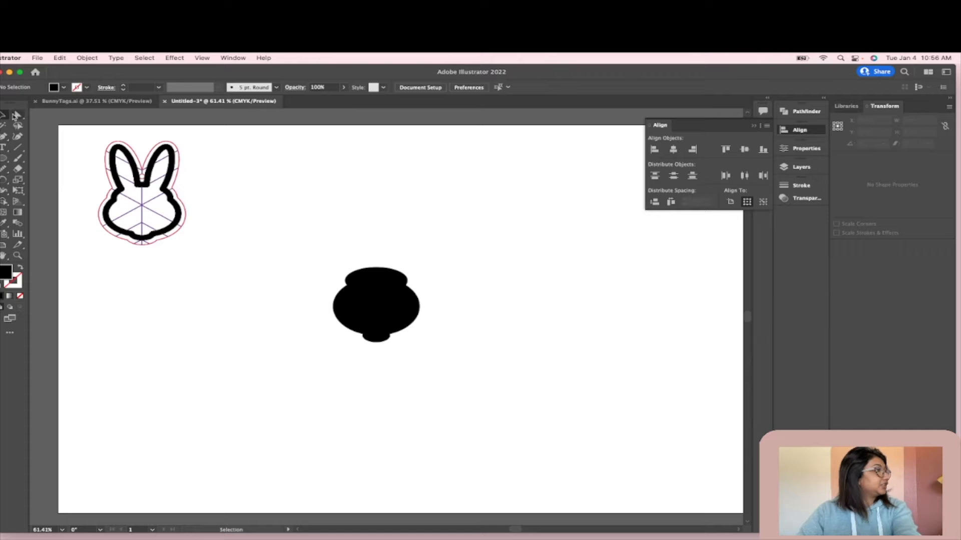
click(4, 160)
drag(345, 222, 365, 273)
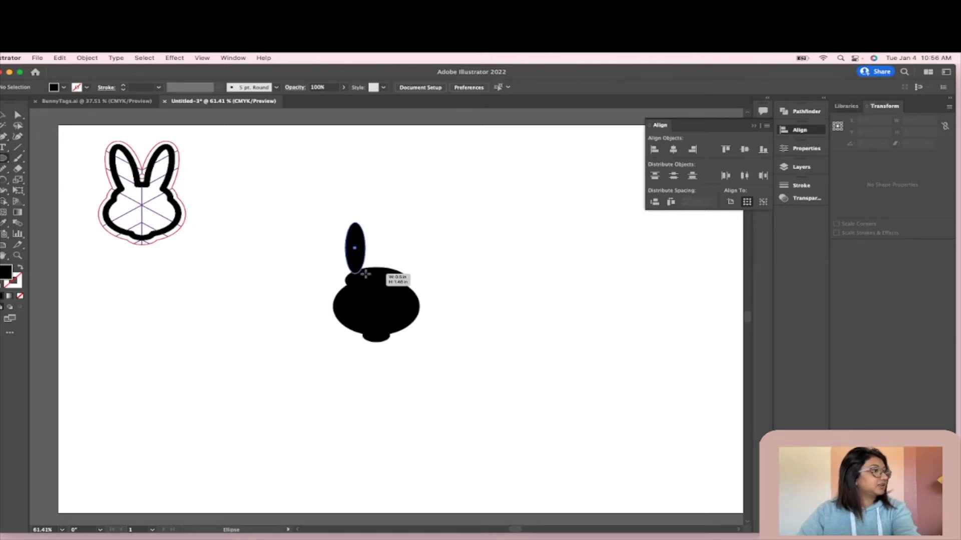
key(v)
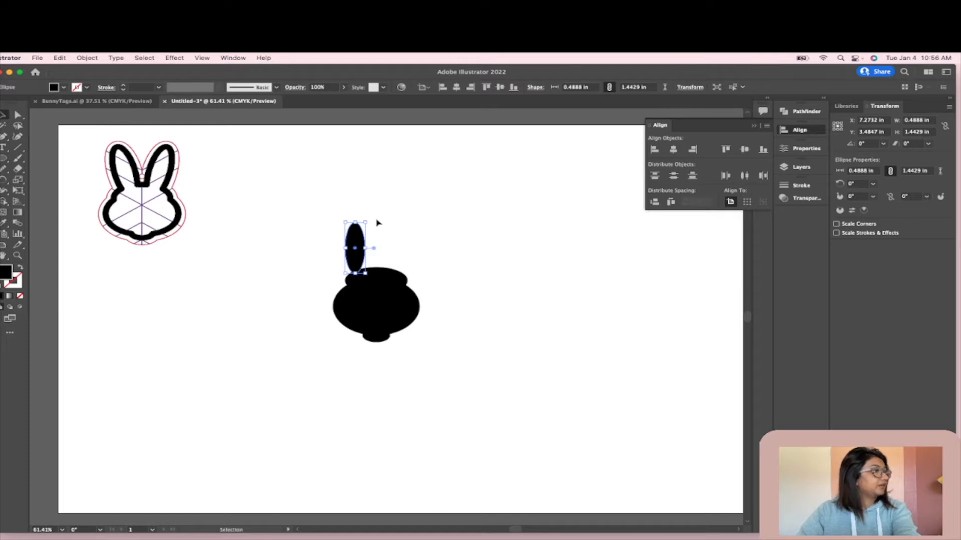
Lengthen the ear to about 1.88 in, tilt it outward by about 15°, and shift it slightly inward on the head
mouse_move(358, 217)
mouse_down()
mouse_move(346, 220)
mouse_move(357, 218)
mouse_up()
drag(357, 254, 340, 217)
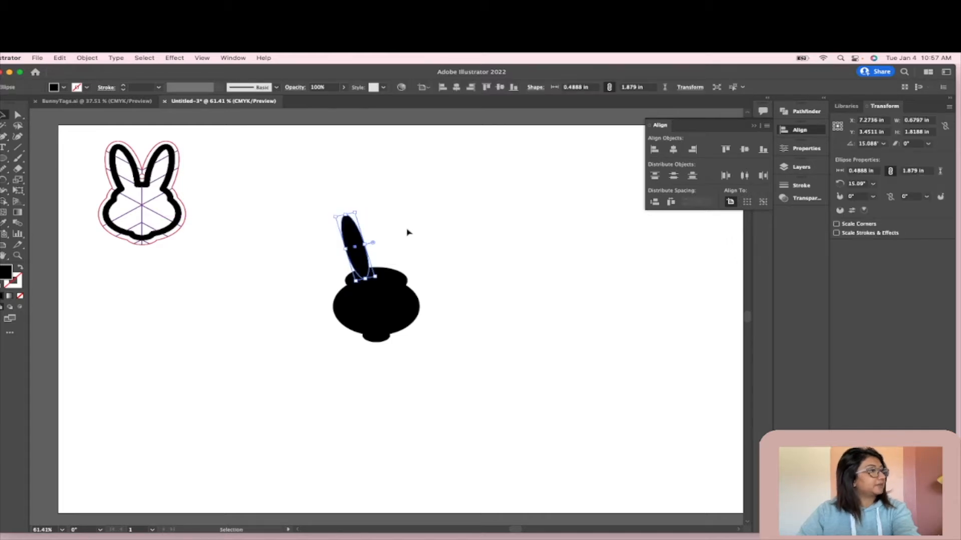
drag(348, 237, 352, 236)
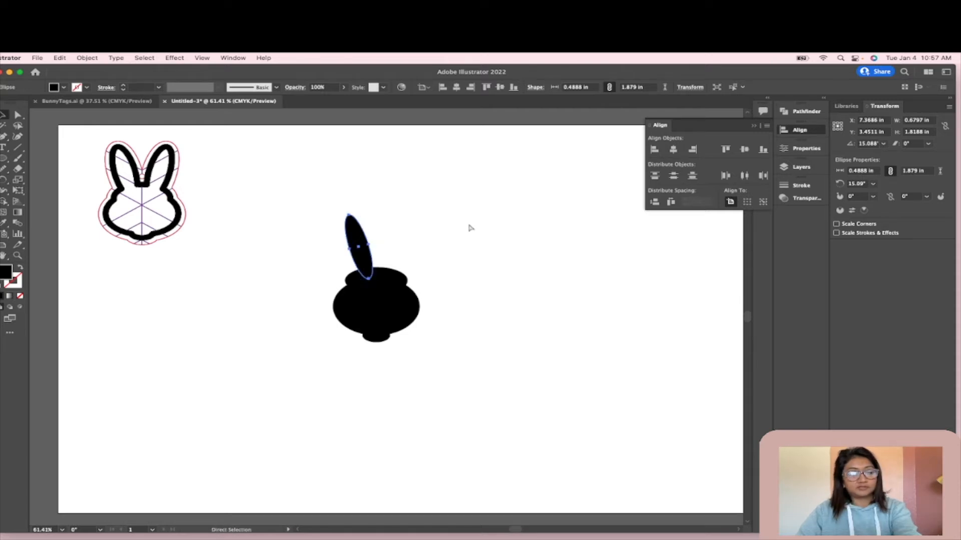
Duplicate the tilted ear and place the copy above the right side of the head
key(a)
key(super+v)
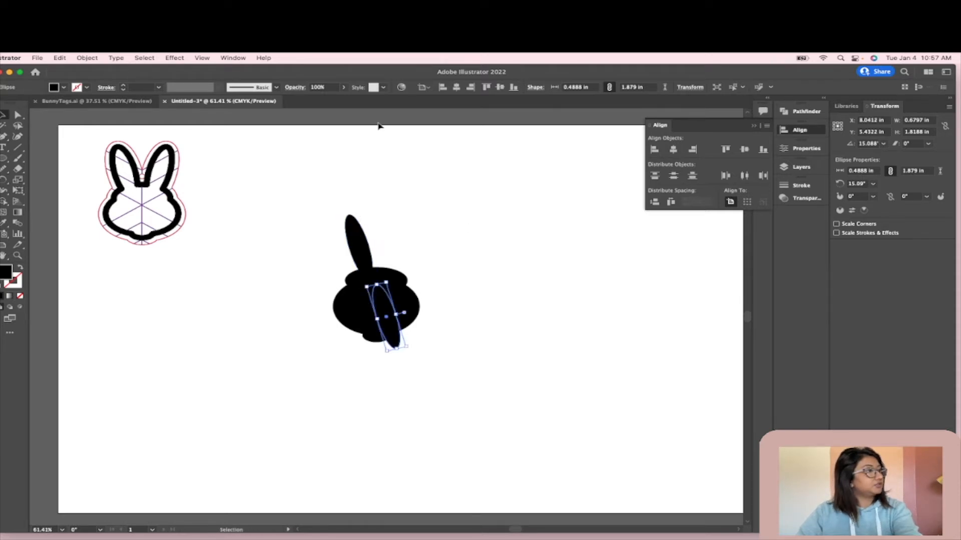
drag(392, 334, 401, 270)
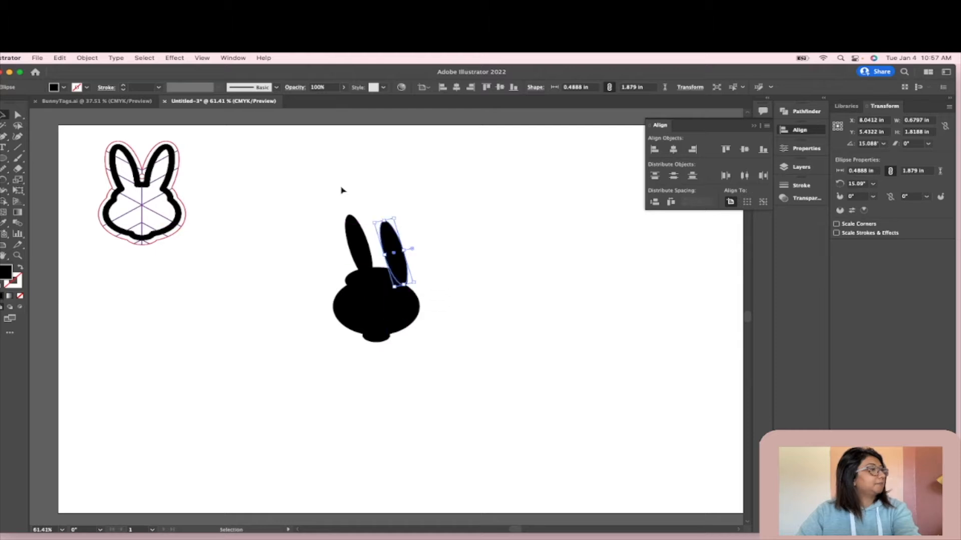
Reflect the copied ear across the vertical axis so it mirrors the first ear
click(116, 59)
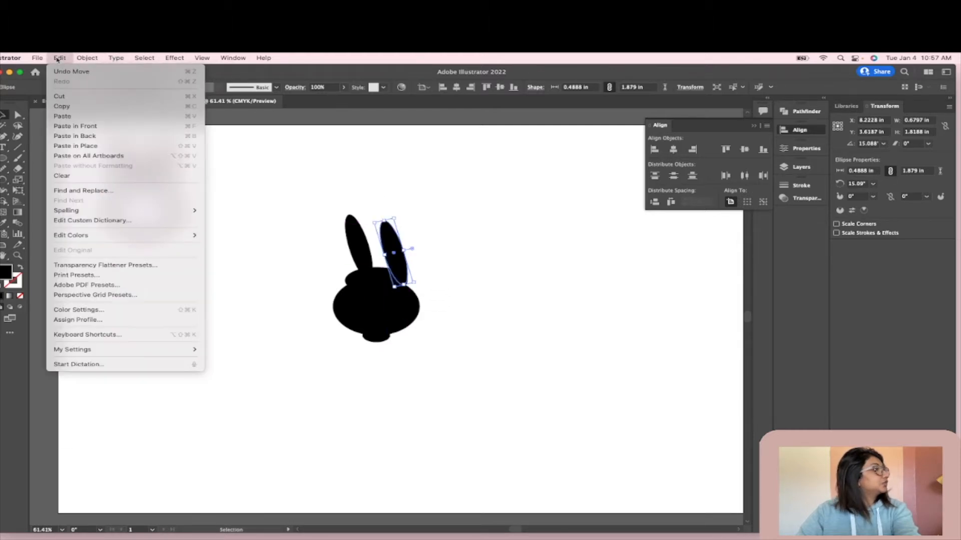
mouse_move(100, 72)
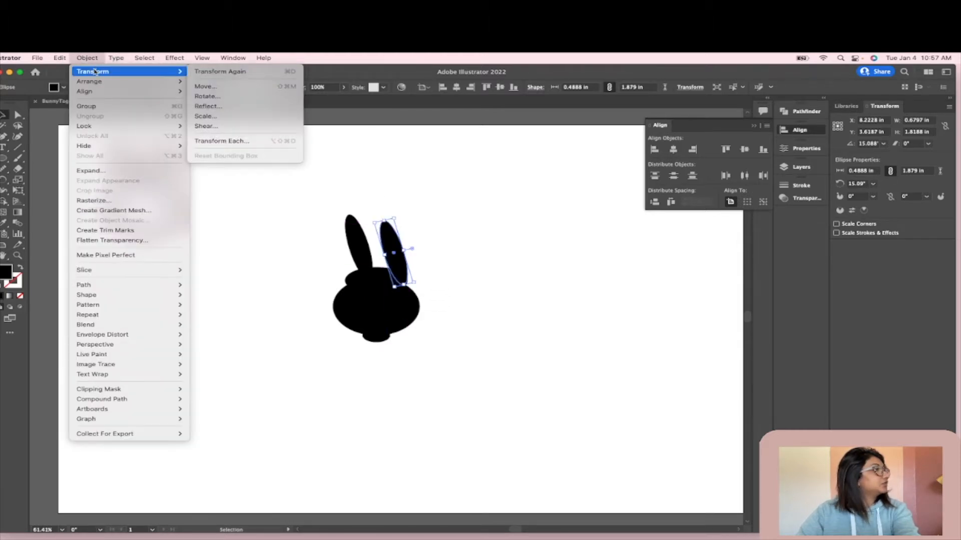
click(207, 106)
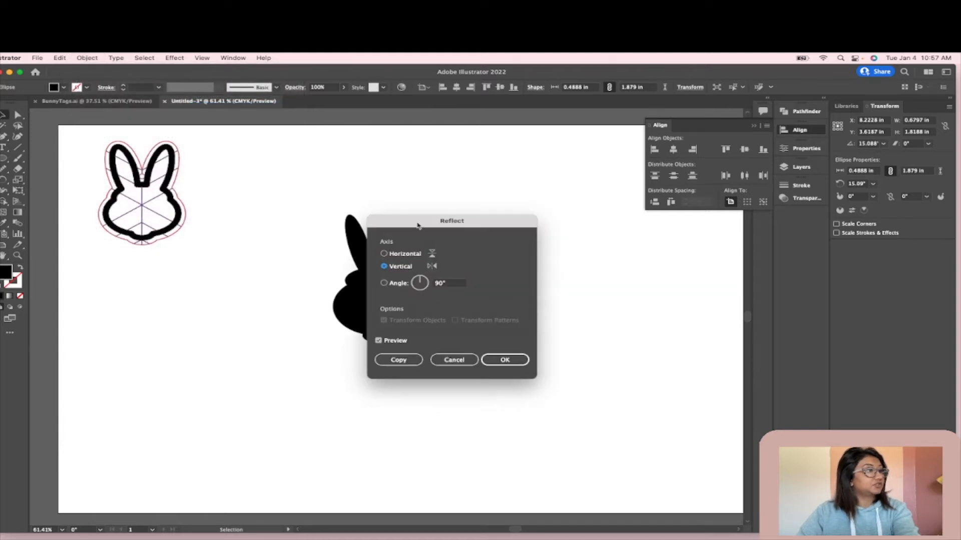
drag(418, 227, 582, 222)
click(668, 354)
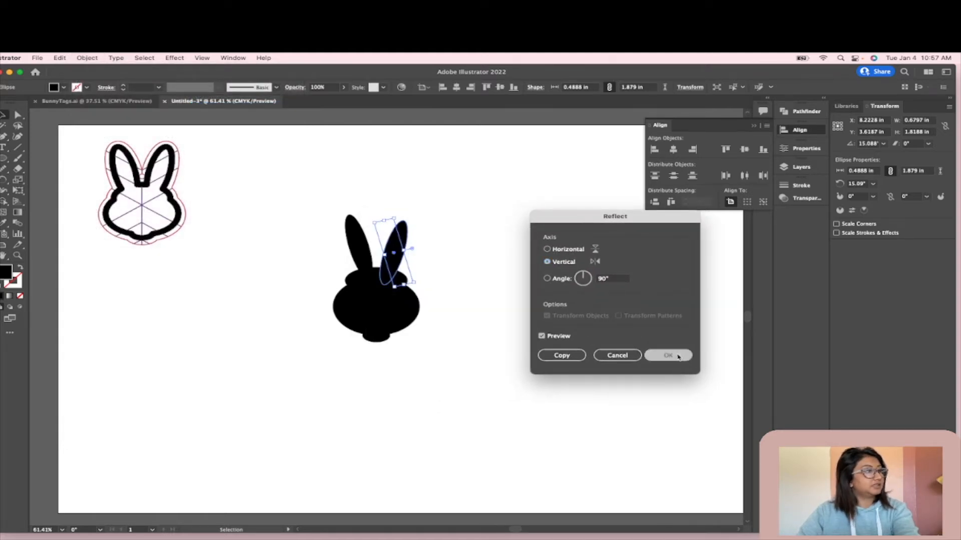
Align the two ears on their vertical centres so they sit at the same height
click(495, 238)
drag(334, 208, 430, 247)
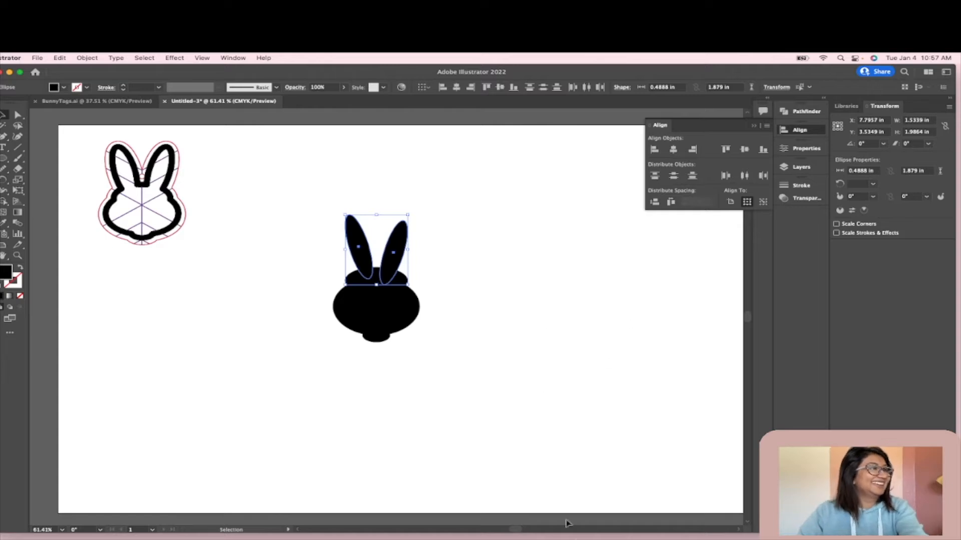
click(745, 149)
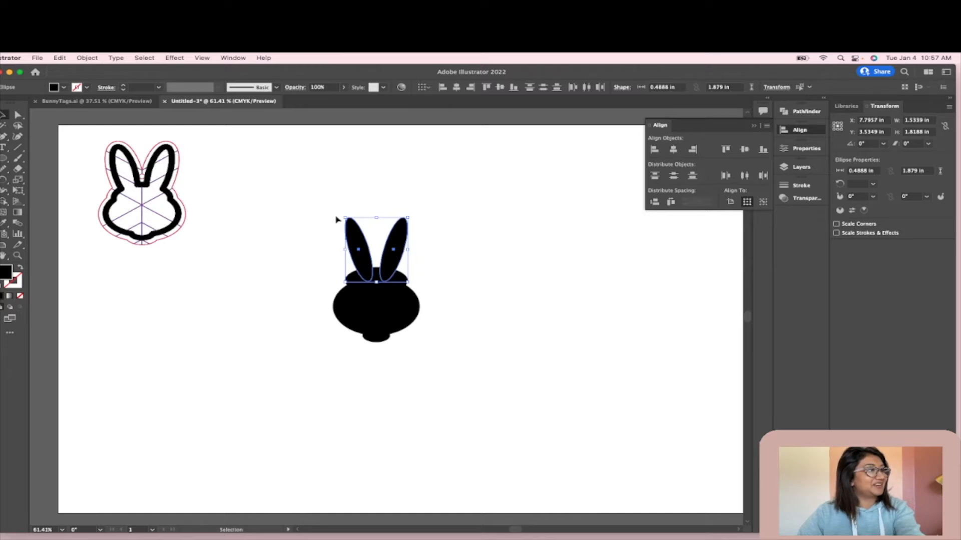
Group the two ears
click(302, 266)
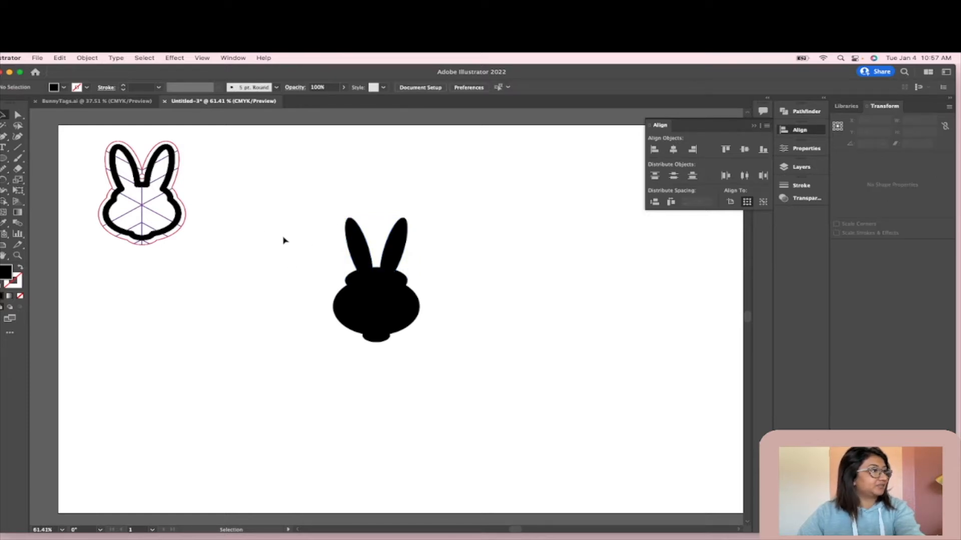
click(356, 241)
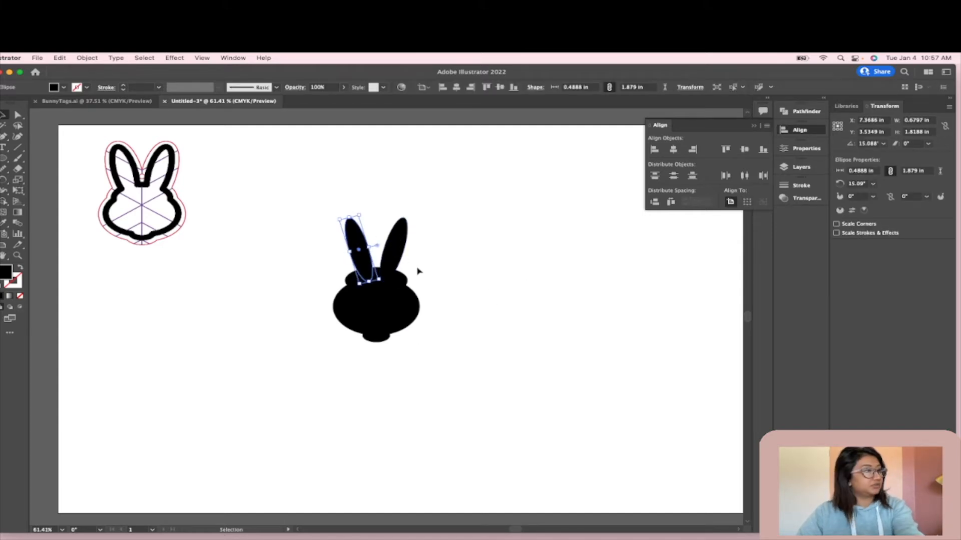
shift+click(395, 255)
key(super+g)
key(v)
click(86, 58)
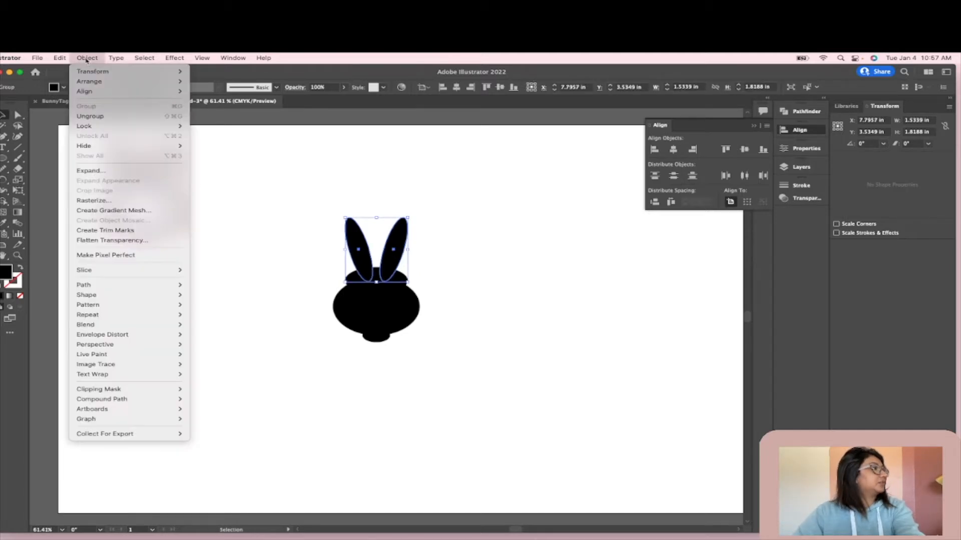
click(352, 186)
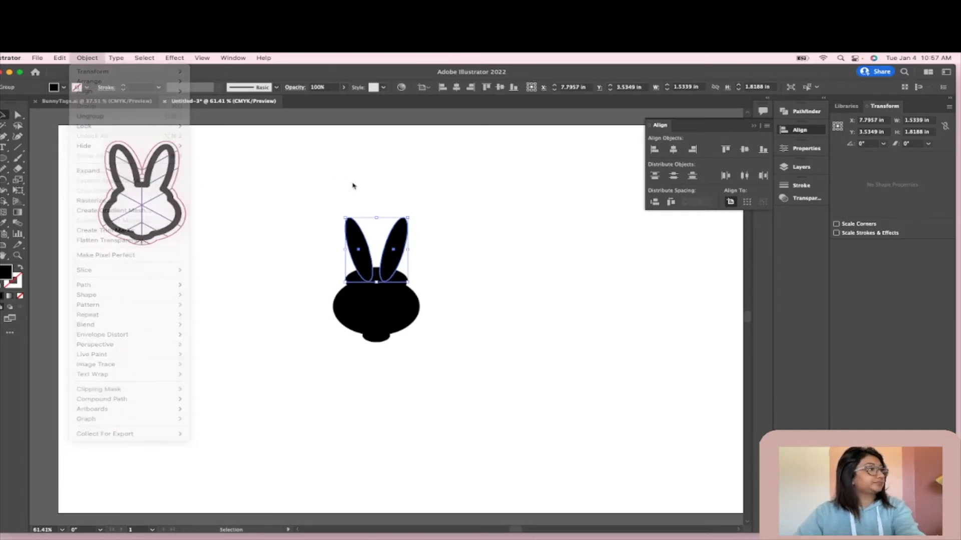
drag(368, 244, 367, 244)
click(375, 187)
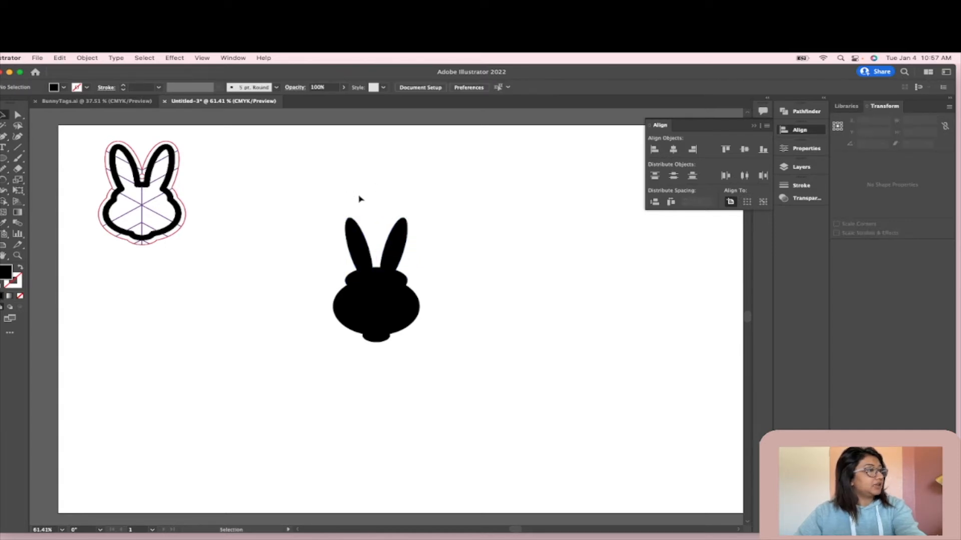
Align the ear group and all the head ellipses on their horizontal centres
drag(335, 195, 445, 309)
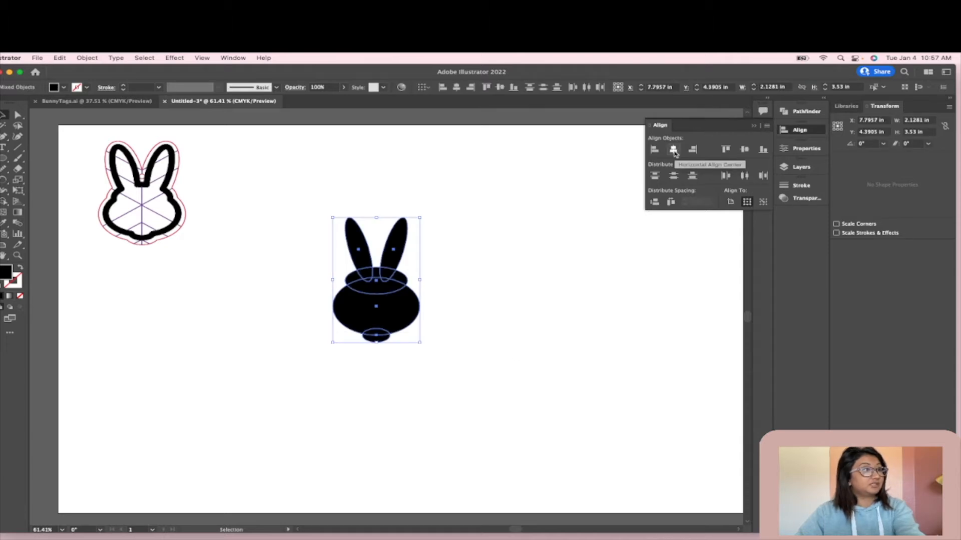
click(411, 209)
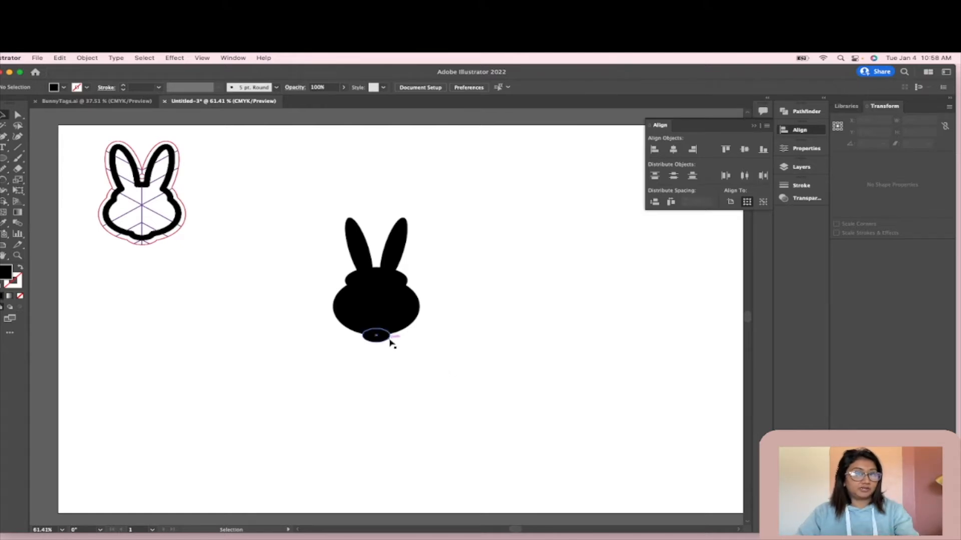
Tilt the upper direction handle of the face ellipse's right anchor point slightly outward with the Direct Selection tool
scroll(392, 340, up, 5)
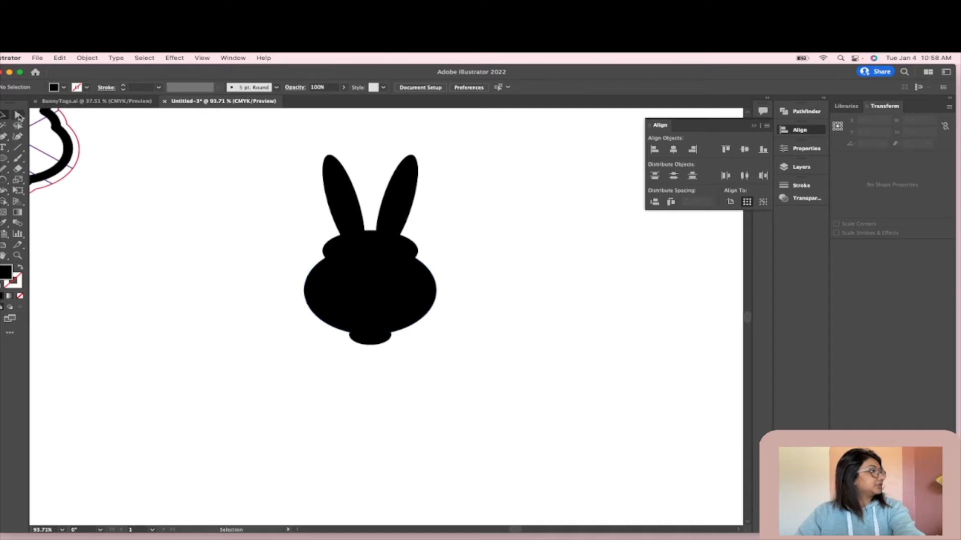
click(18, 116)
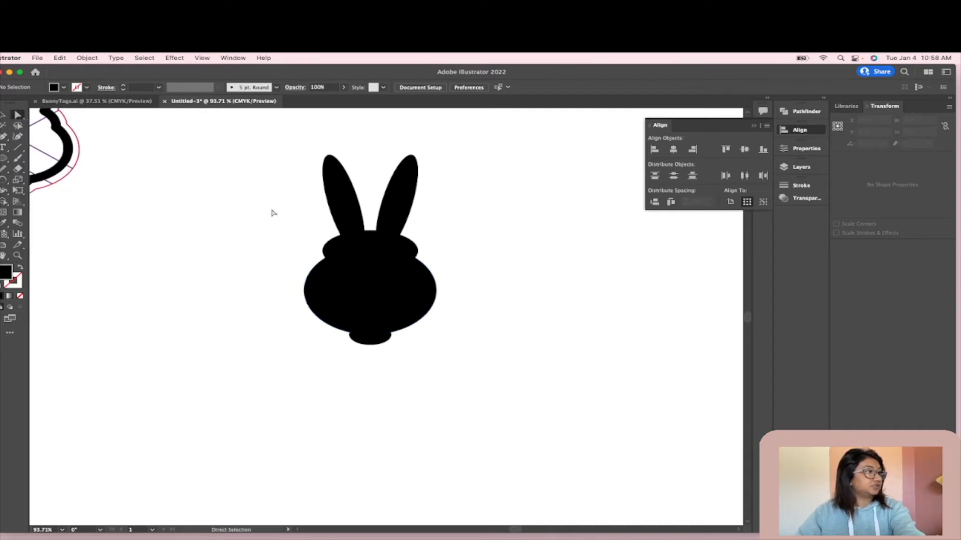
click(369, 277)
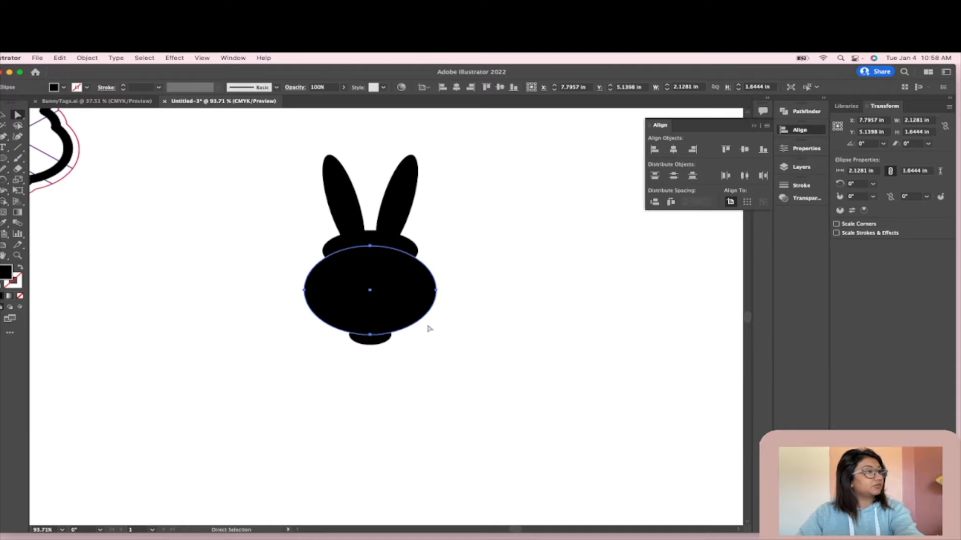
scroll(436, 301, up, 4)
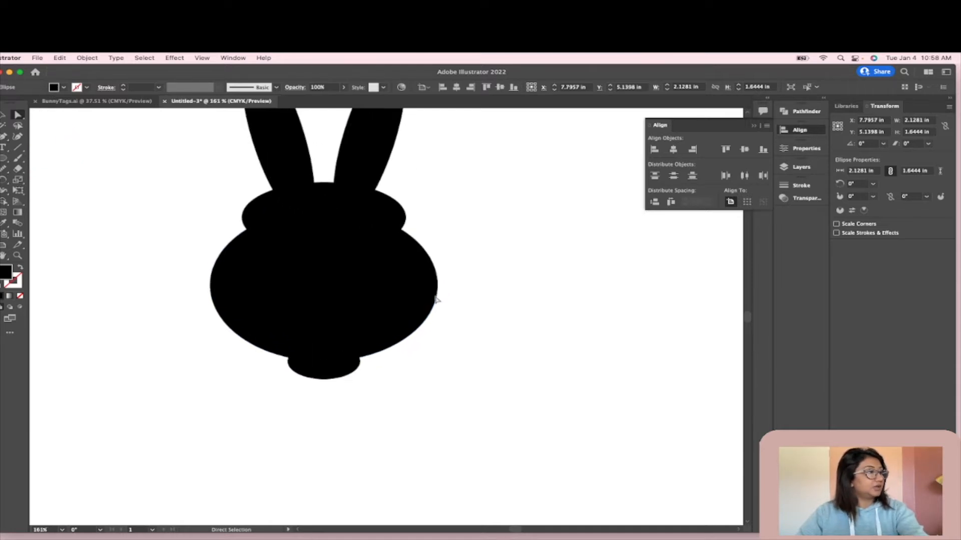
scroll(404, 289, up, 1)
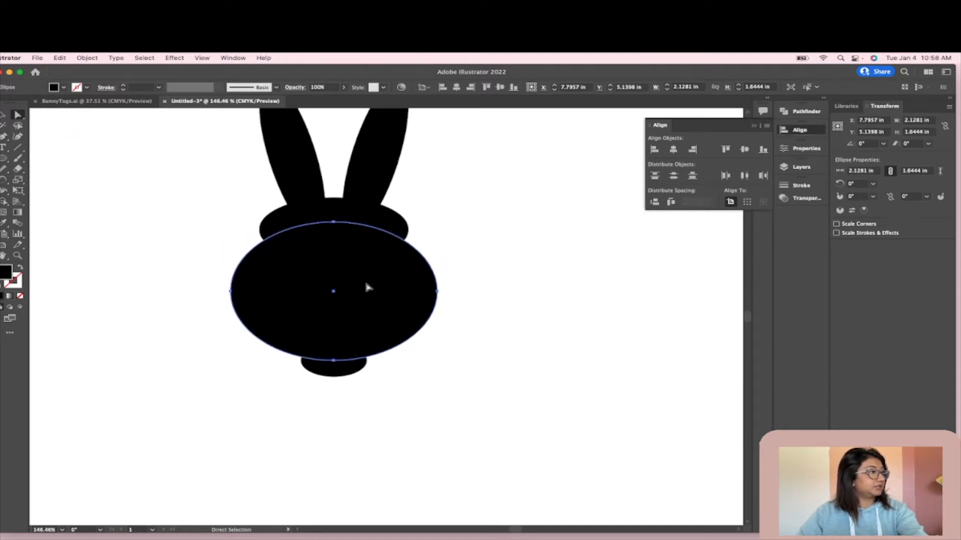
scroll(361, 291, up, 1)
scroll(361, 294, up, 2)
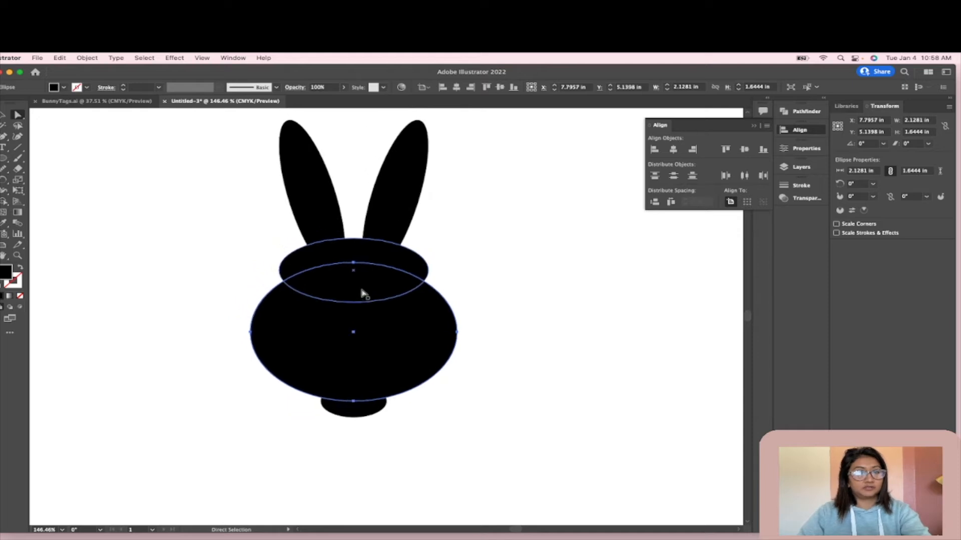
click(457, 333)
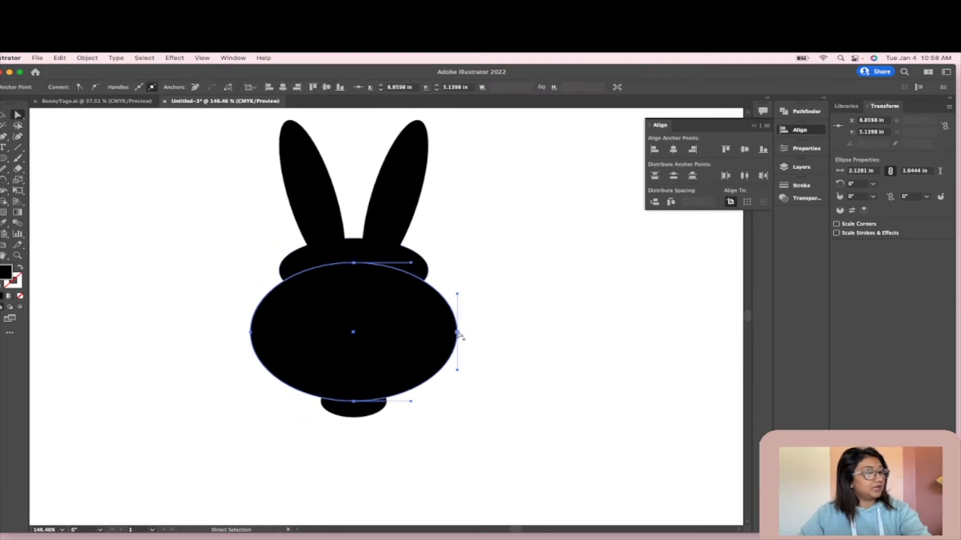
scroll(458, 334, up, 5)
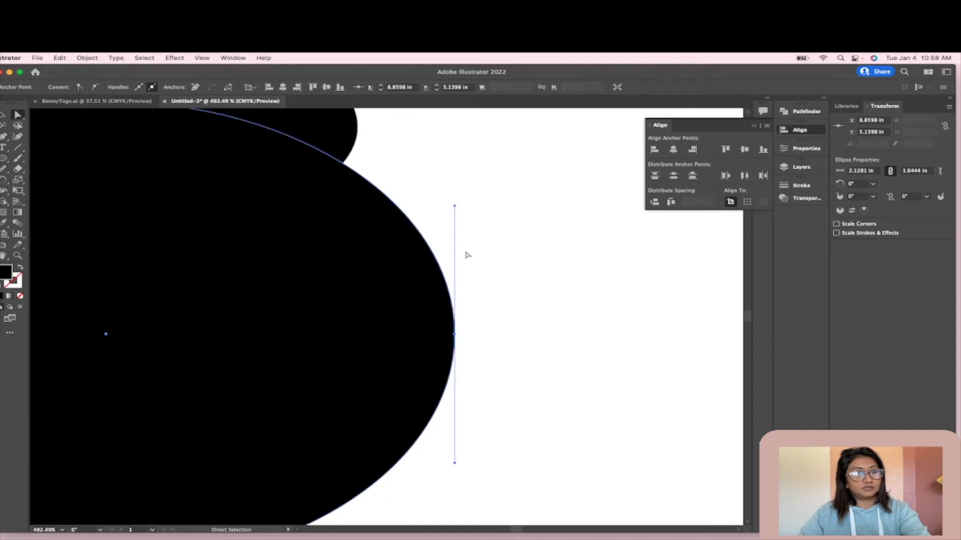
scroll(454, 350, down, 4)
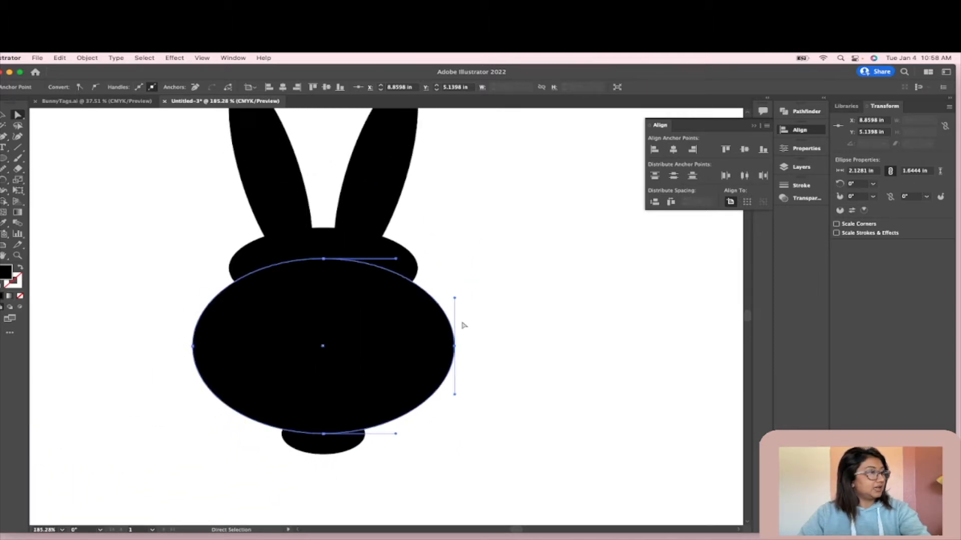
click(460, 295)
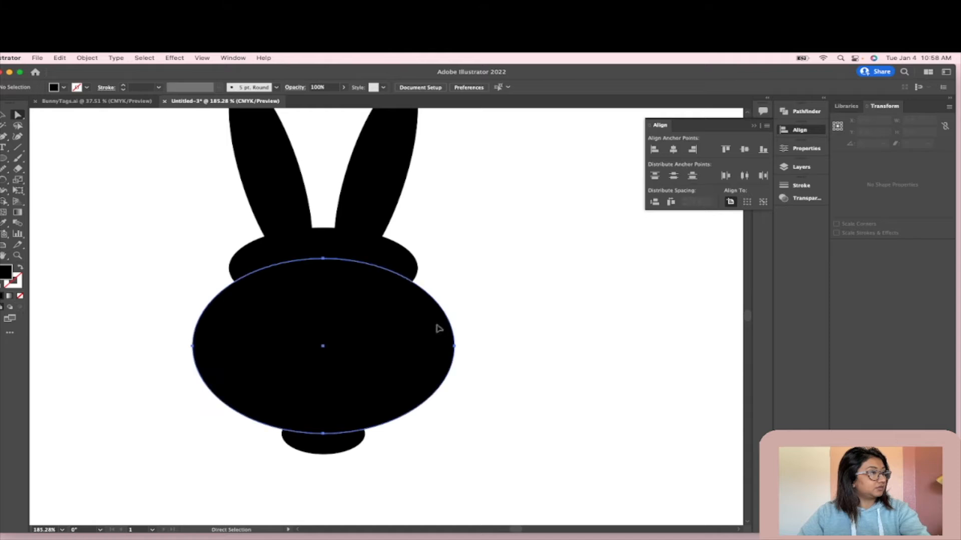
click(454, 345)
mouse_move(455, 299)
mouse_down()
mouse_move(469, 320)
mouse_move(425, 313)
mouse_move(498, 339)
mouse_move(425, 316)
mouse_move(461, 313)
mouse_move(452, 311)
mouse_up()
mouse_move(455, 305)
mouse_down()
mouse_move(455, 288)
mouse_move(446, 301)
mouse_move(456, 294)
mouse_up()
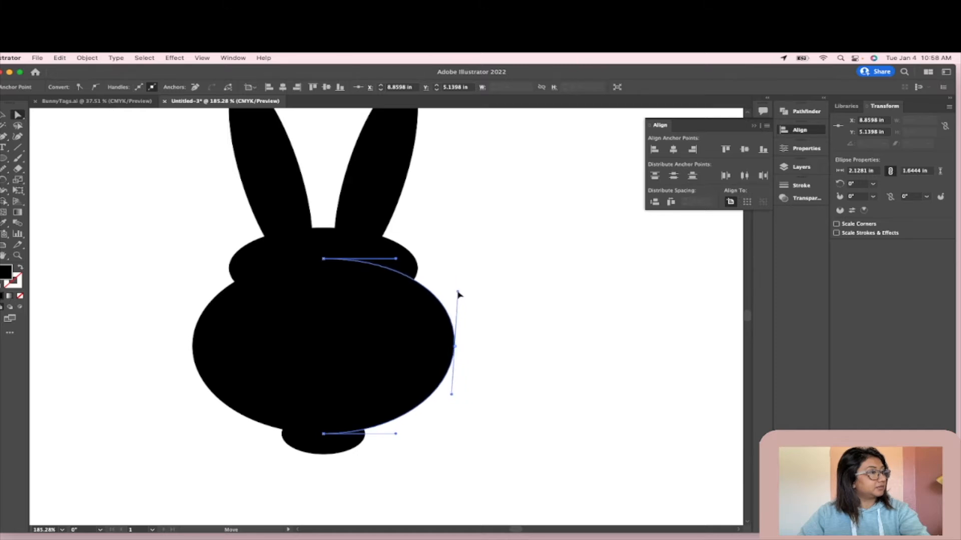
Tilt the upper direction handle of the face ellipse's left anchor point slightly outward to match the right side
click(242, 343)
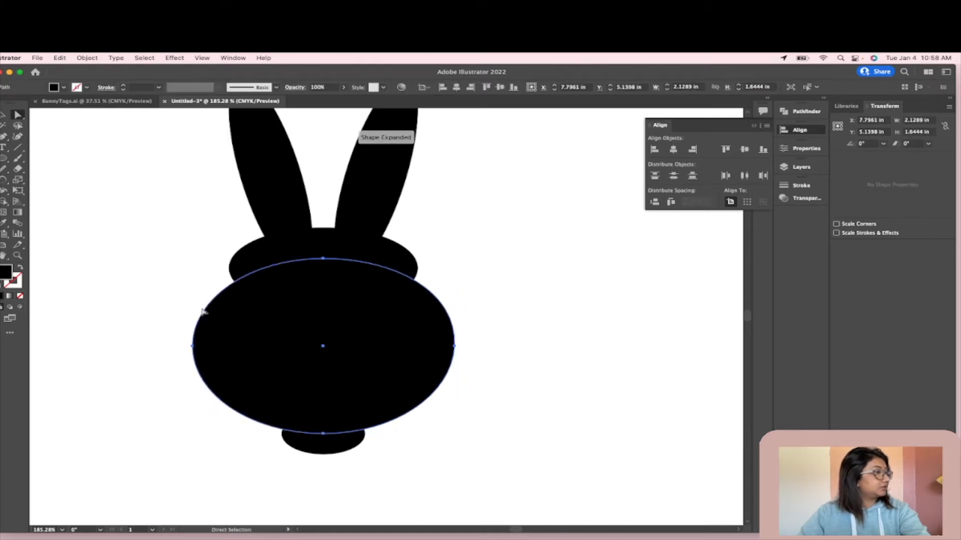
click(193, 345)
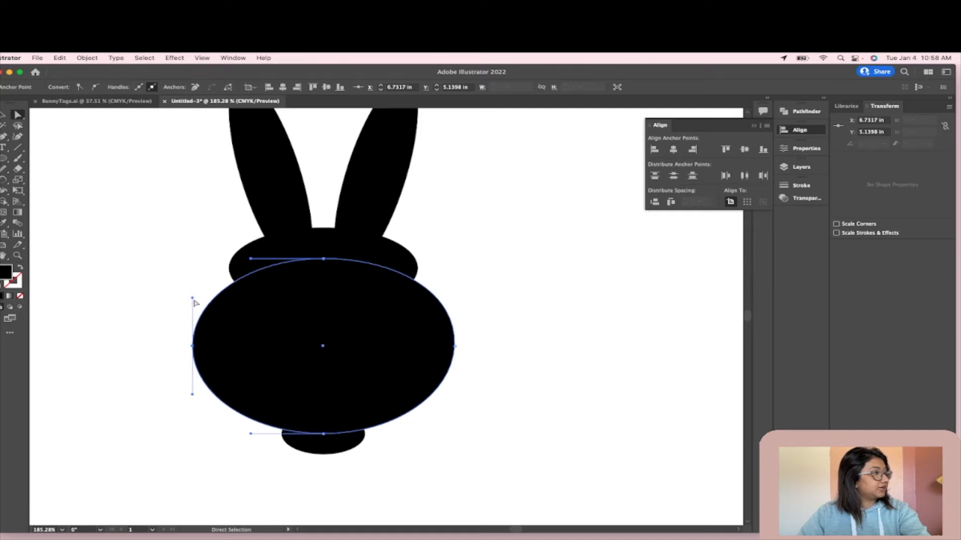
click(191, 300)
click(204, 355)
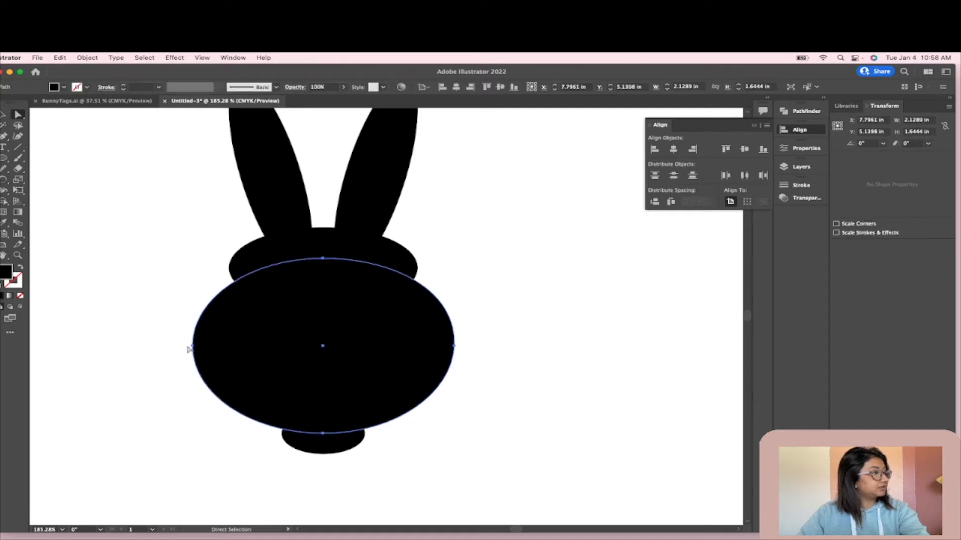
click(193, 347)
scroll(196, 347, up, 4)
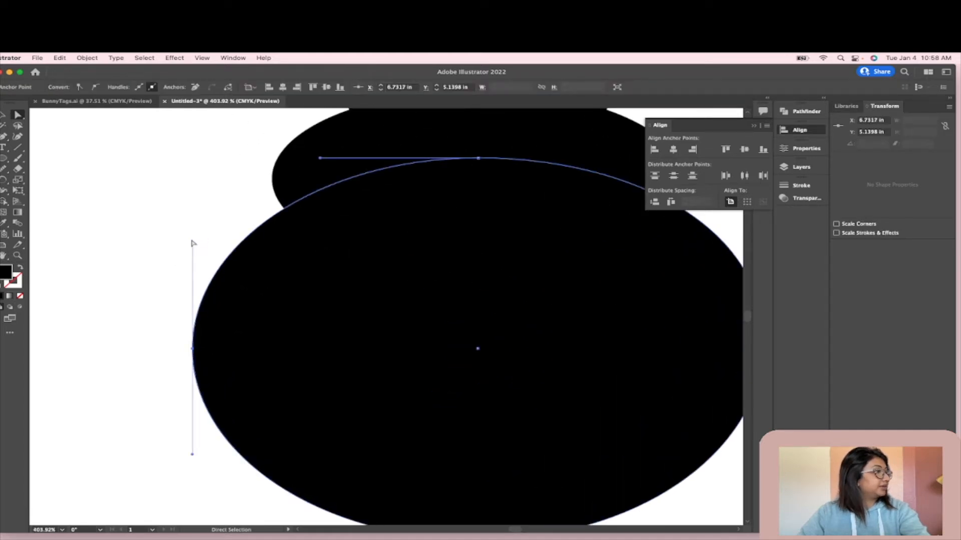
mouse_move(192, 246)
mouse_down()
mouse_move(176, 247)
mouse_move(185, 243)
mouse_up()
scroll(261, 265, down, 4)
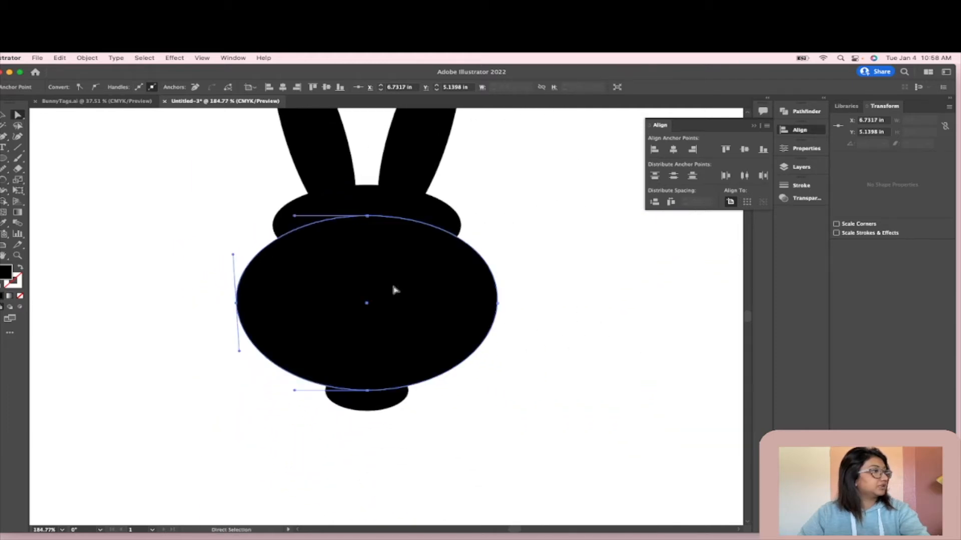
Widen the face by moving its right anchor point out to about X 8.87 in and its left anchor point slightly outward
scroll(496, 305, up, 5)
click(497, 306)
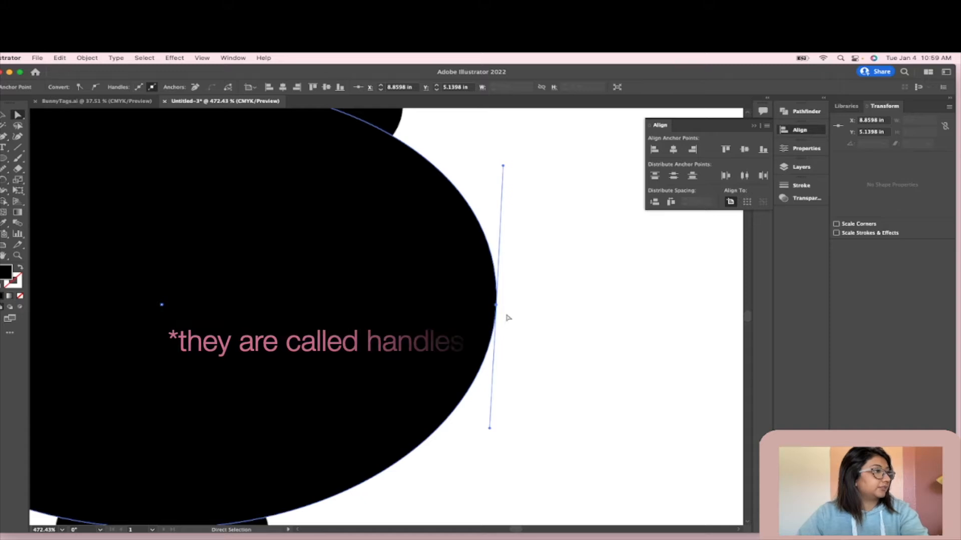
drag(498, 306, 532, 328)
scroll(559, 326, down, 3)
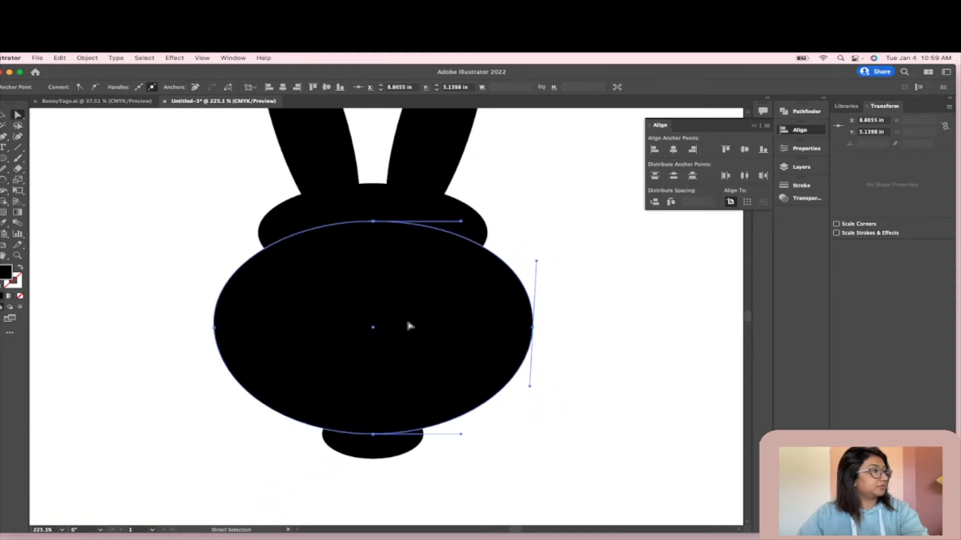
drag(217, 330, 212, 329)
Pull the right and left anchor points of the chin ellipse slightly outward and upward
click(373, 445)
drag(424, 434, 428, 428)
mouse_move(322, 436)
mouse_down()
mouse_move(333, 435)
mouse_move(317, 429)
mouse_up()
click(319, 429)
click(322, 435)
click(472, 469)
Tilt the upper direction handles of the forehead ellipse's right and left anchor points inward to taper its top
scroll(445, 485, up, 1)
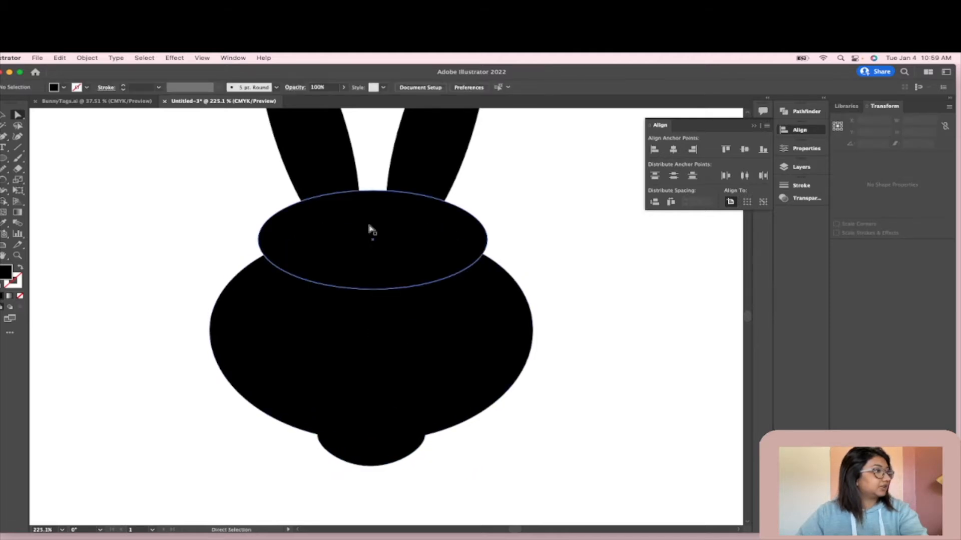
click(378, 206)
click(488, 240)
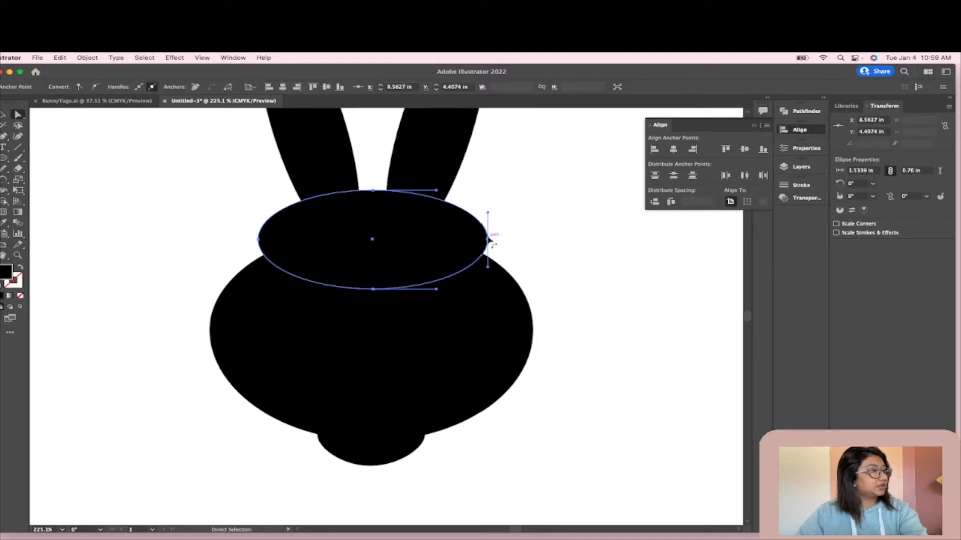
drag(487, 214, 481, 215)
key(ctrl+z)
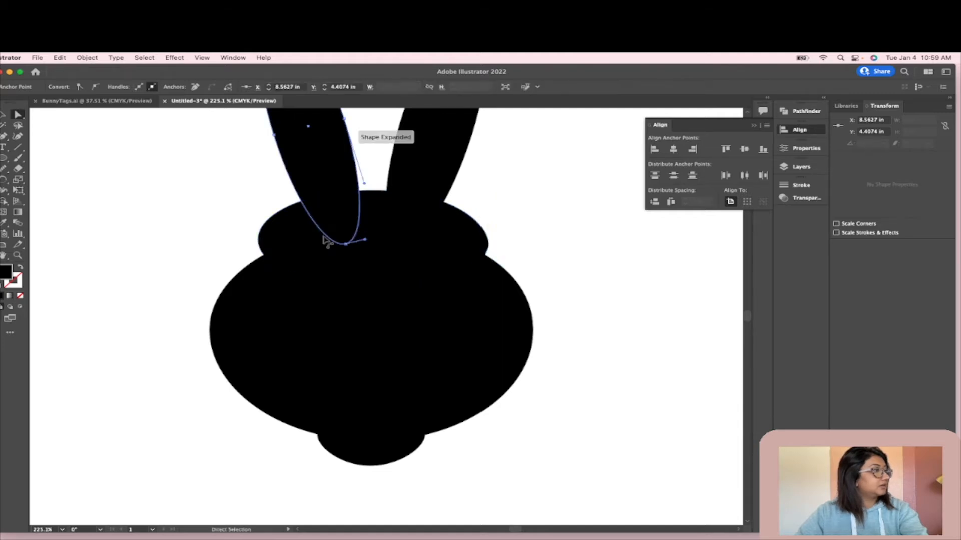
click(259, 240)
drag(258, 212, 272, 215)
click(330, 221)
Move the forehead ellipse slightly down into the face ellipse
click(346, 261)
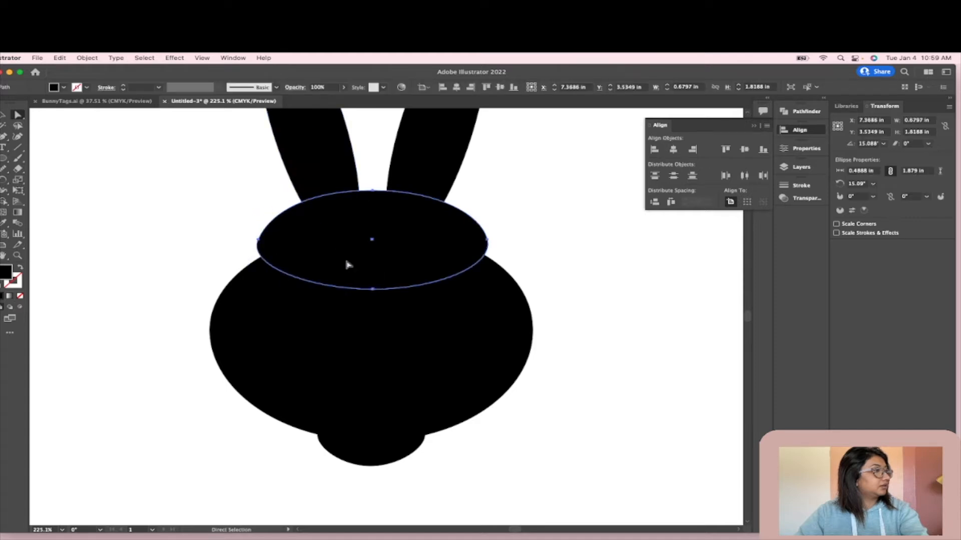
drag(379, 253, 379, 264)
click(560, 253)
scroll(574, 269, down, 4)
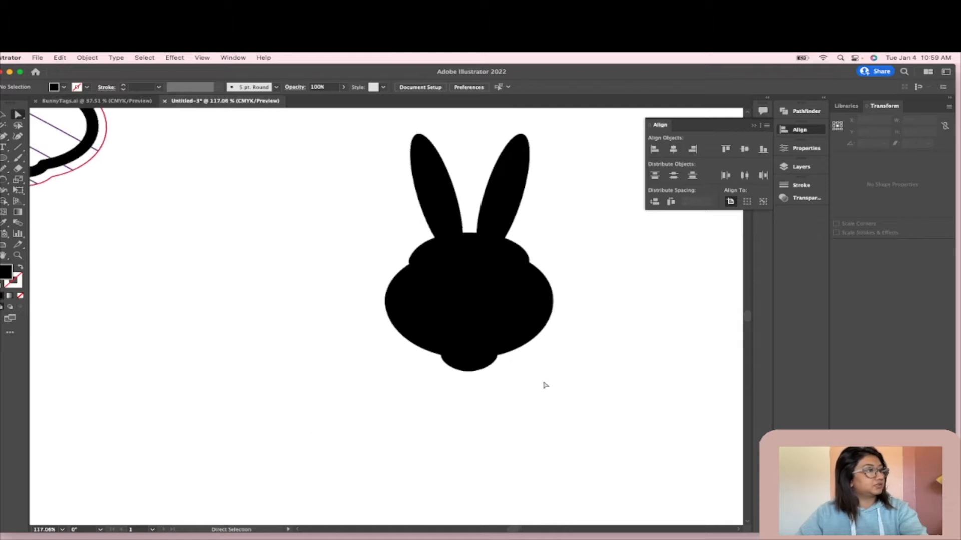
scroll(516, 404, up, 2)
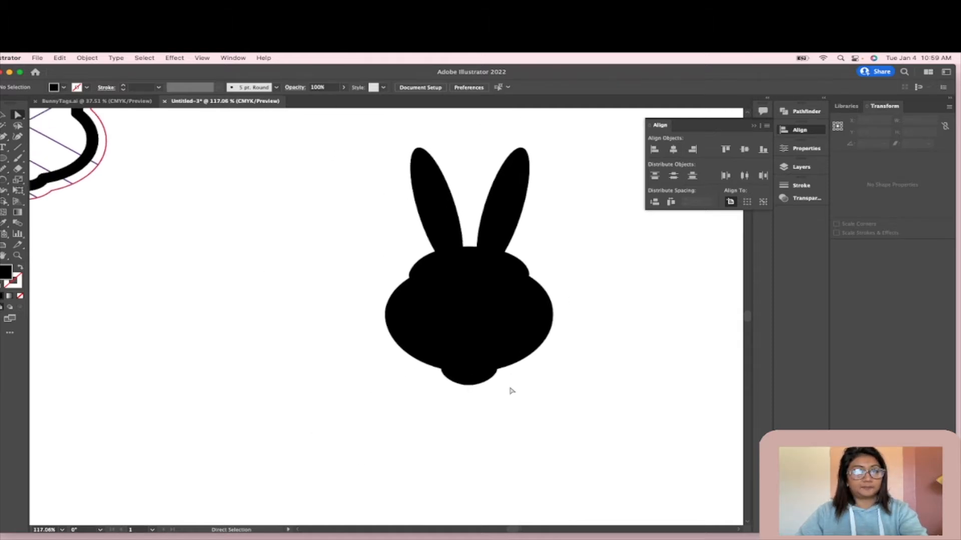
Select both ears, the forehead, face and chin shapes and unite them into one shape
drag(523, 406, 367, 160)
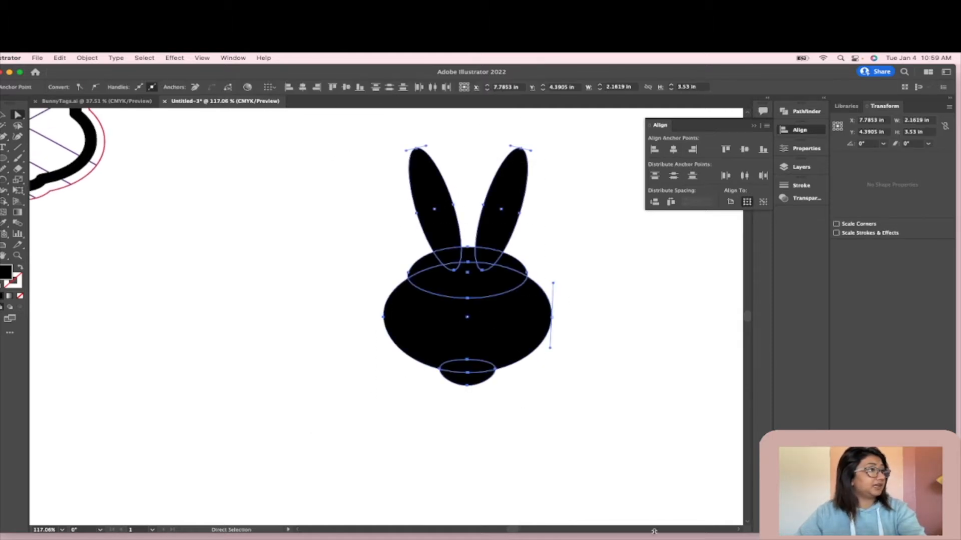
key(v)
drag(275, 157, 618, 489)
click(247, 185)
drag(323, 147, 600, 442)
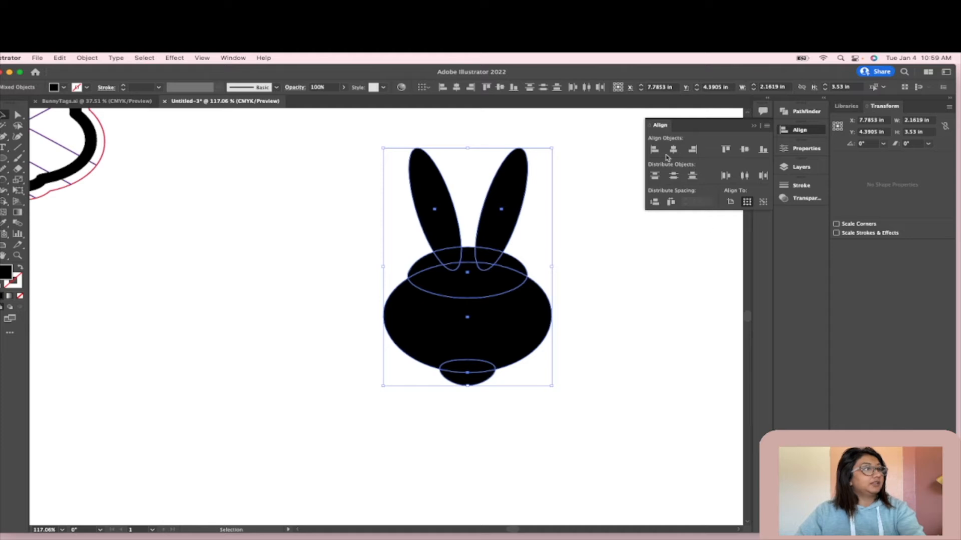
click(803, 148)
click(655, 359)
click(491, 189)
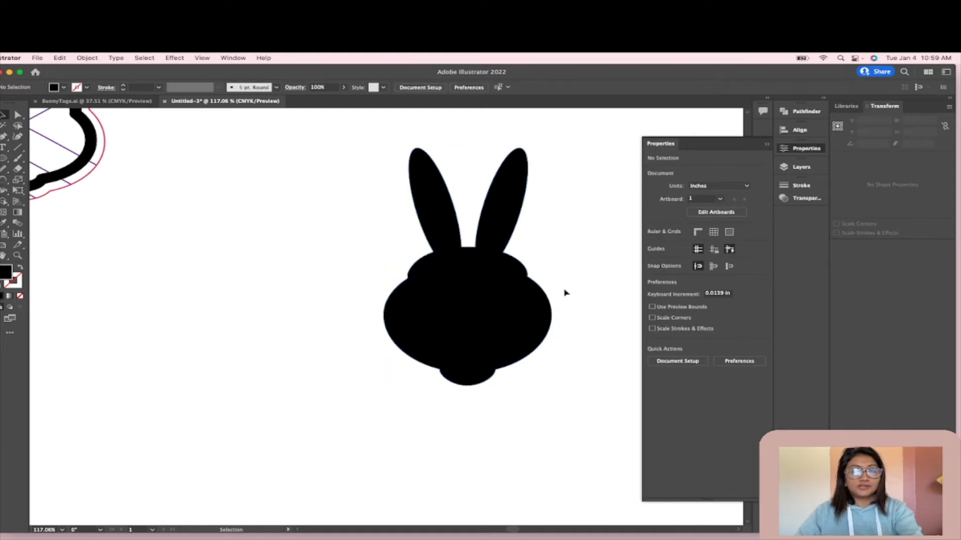
scroll(536, 307, down, 5)
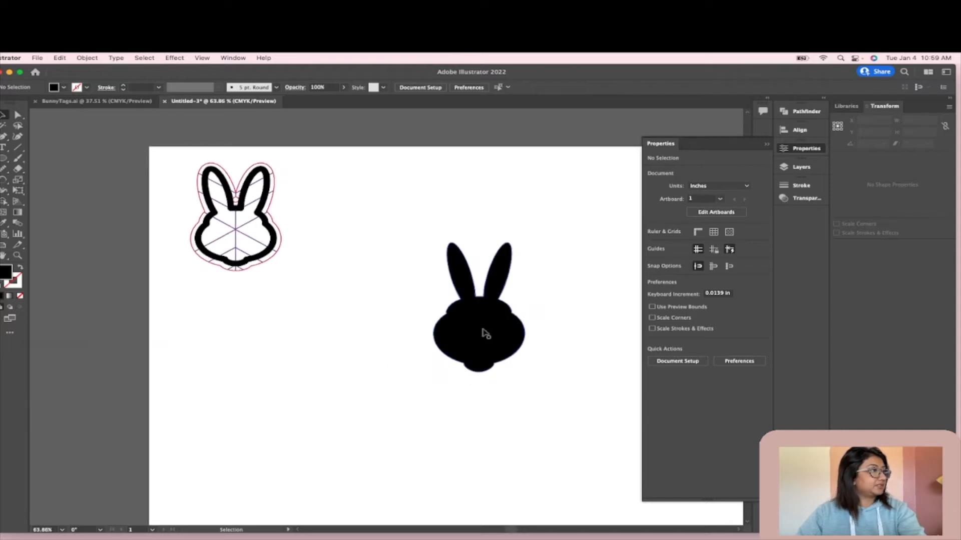
Swap the fill and stroke of the united bunny silhouette to make it an unfilled black outline
click(486, 335)
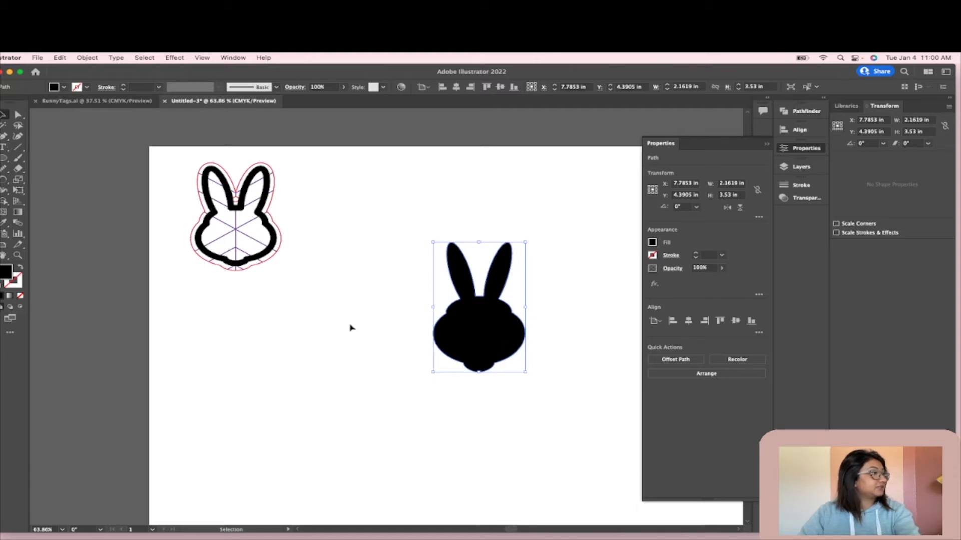
click(19, 269)
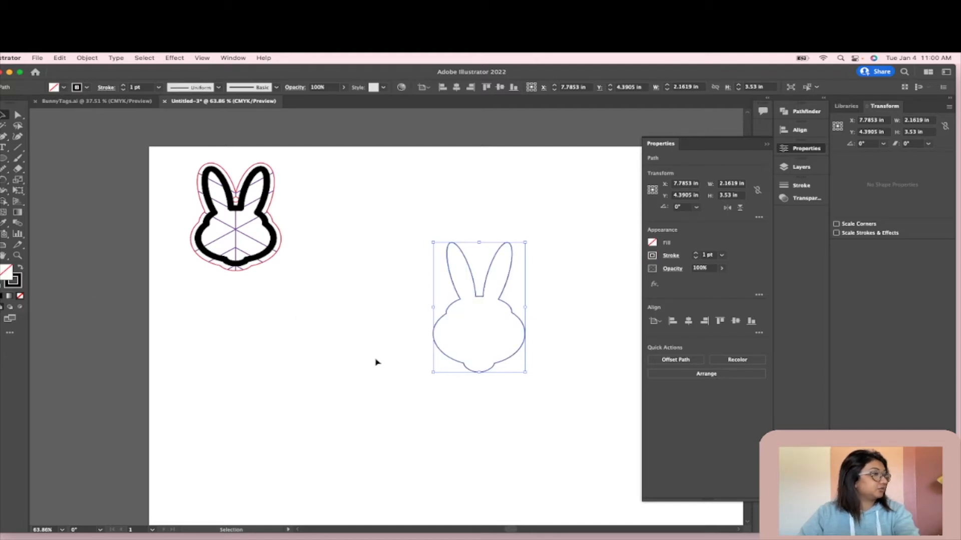
click(375, 361)
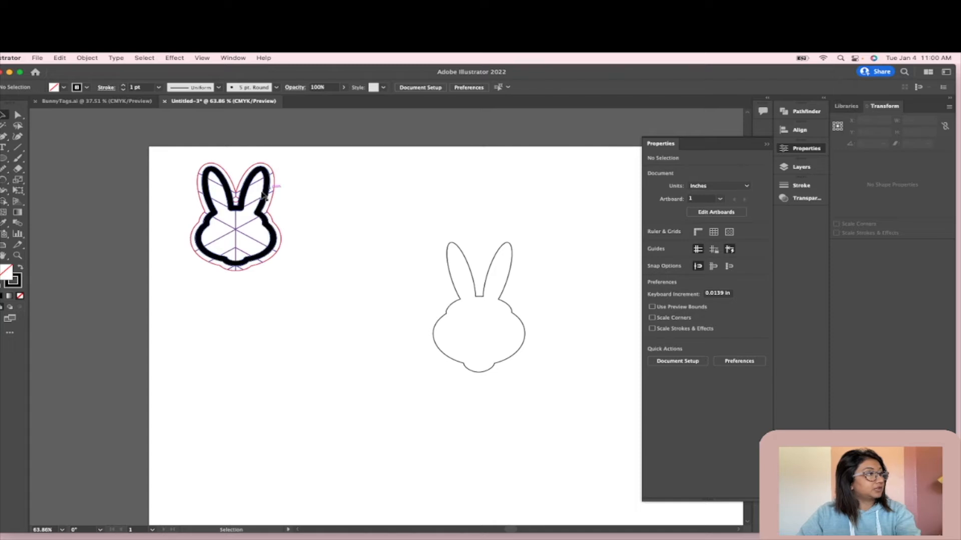
scroll(412, 253, up, 2)
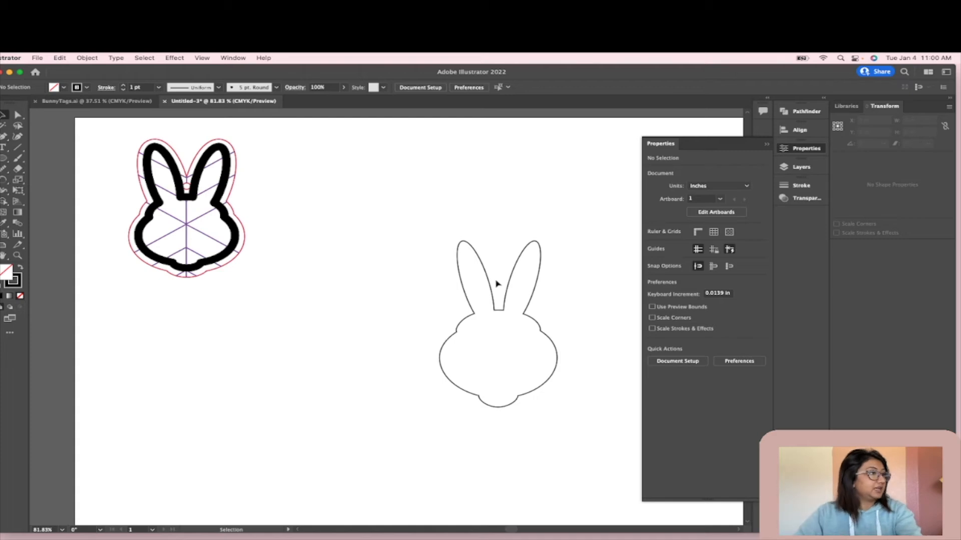
Increase the stroke weight of the bunny outline to 12 pt
click(529, 317)
click(123, 85)
click(123, 86)
click(123, 85)
click(123, 85)
click(124, 86)
click(124, 86)
click(124, 86)
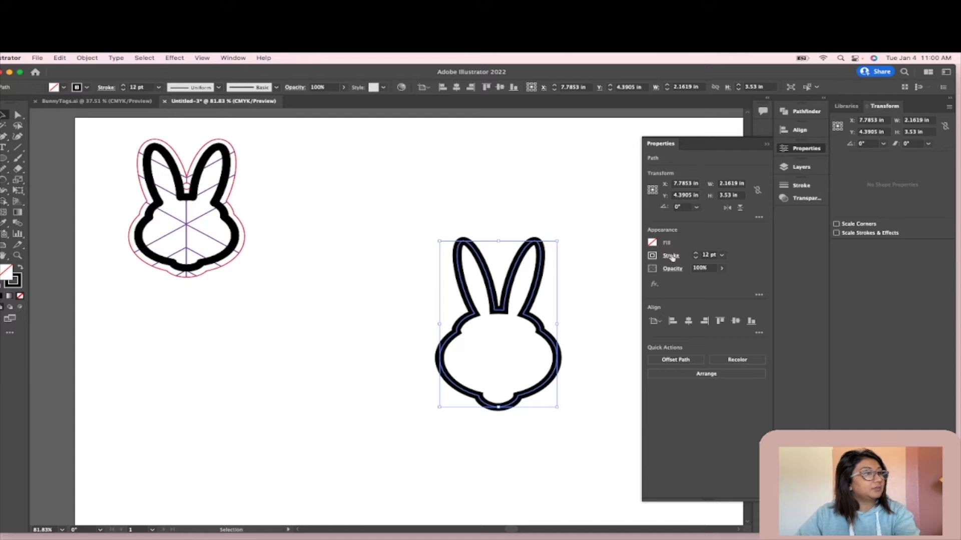
Give the bunny outline's stroke round join corners
click(796, 185)
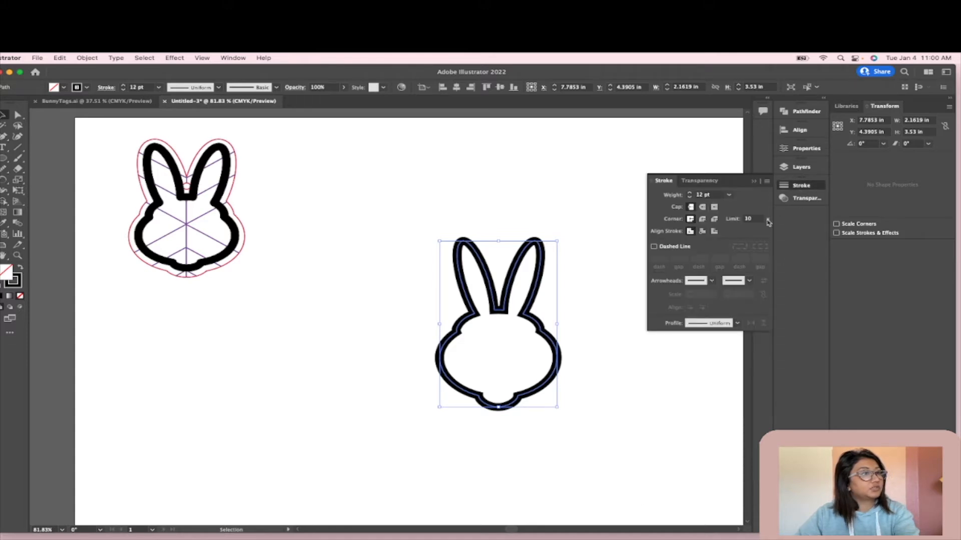
click(703, 220)
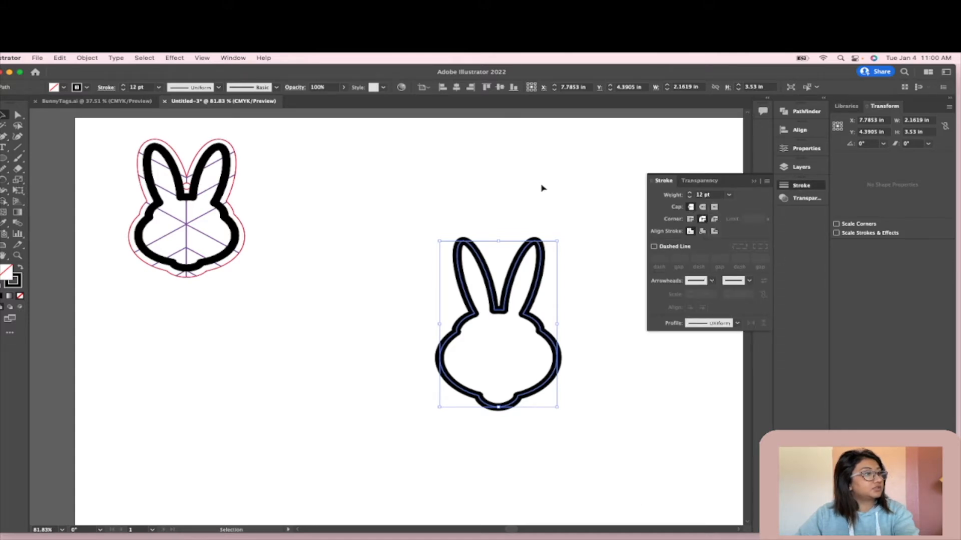
click(557, 439)
click(543, 317)
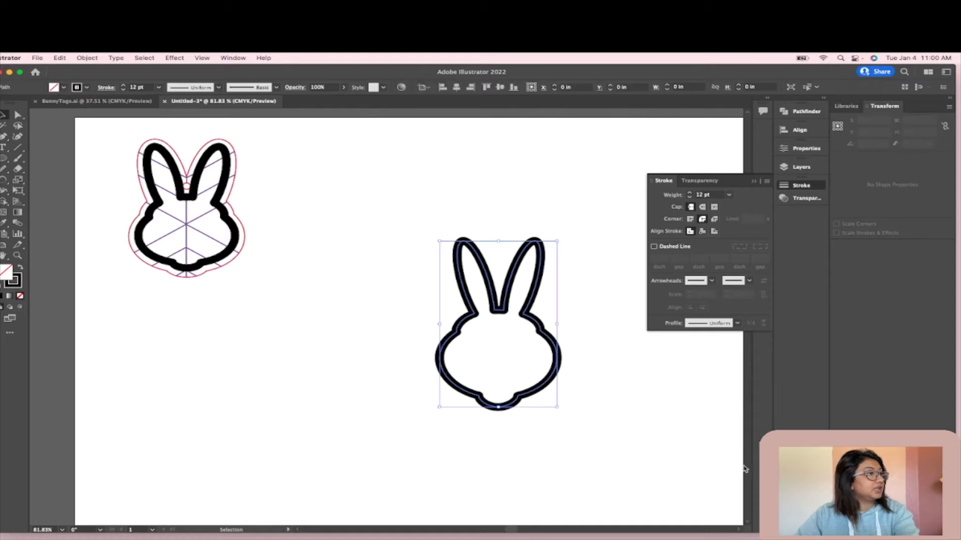
click(59, 58)
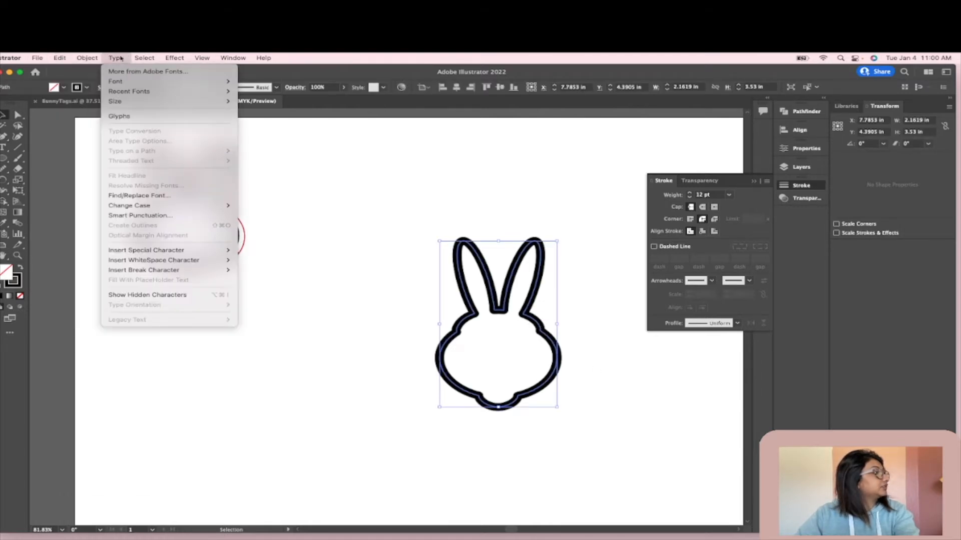
mouse_move(91, 59)
mouse_move(110, 284)
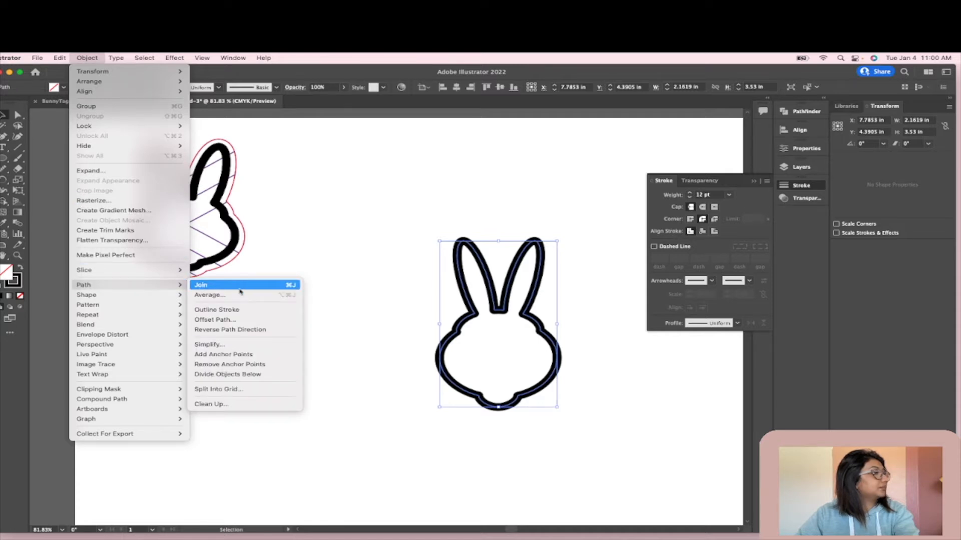
click(241, 321)
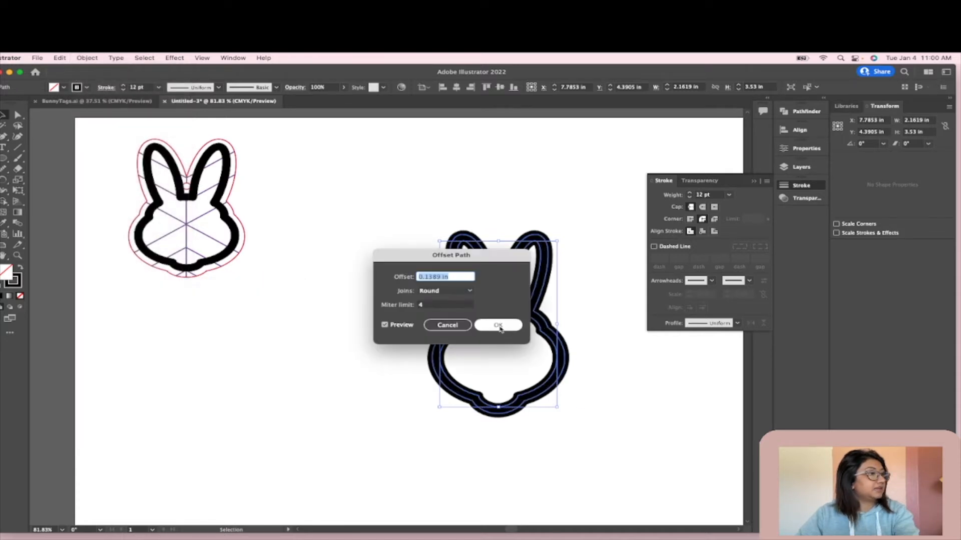
click(449, 324)
Expand the bunny outline with both Fill and Stroke included, converting the stroke into a shape
click(89, 58)
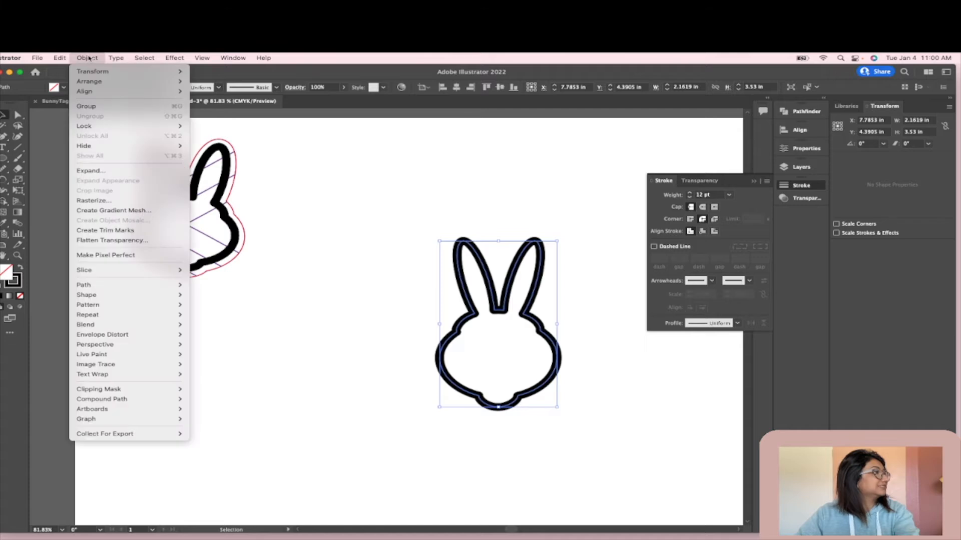
mouse_move(134, 288)
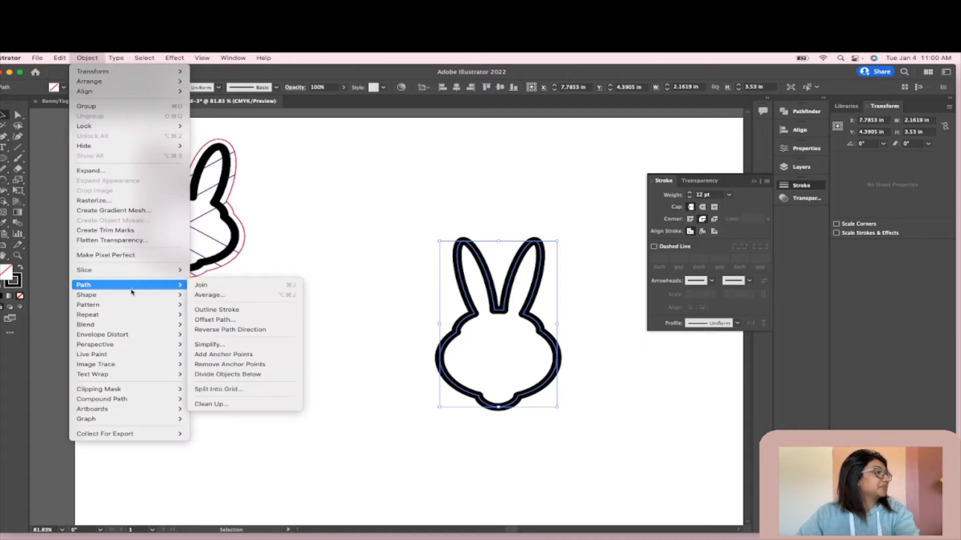
click(122, 172)
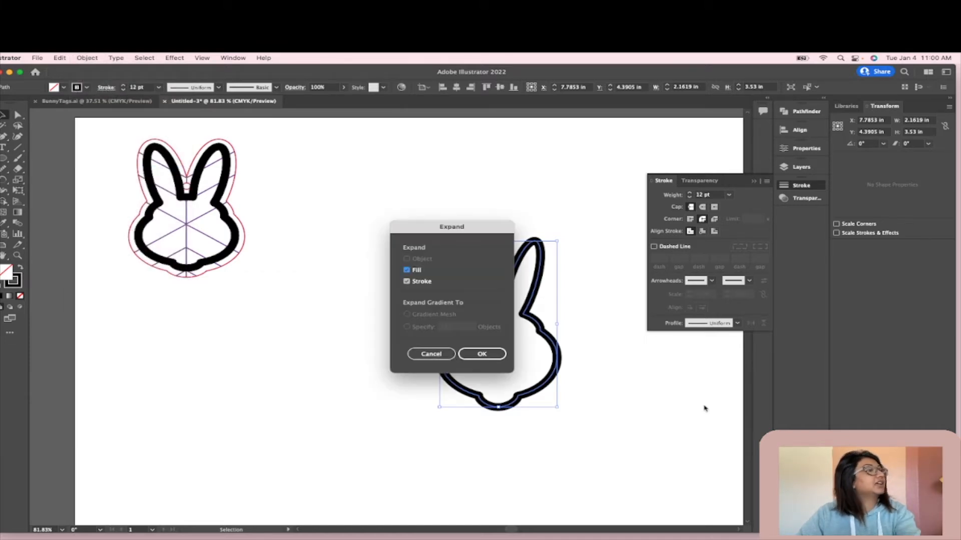
click(481, 354)
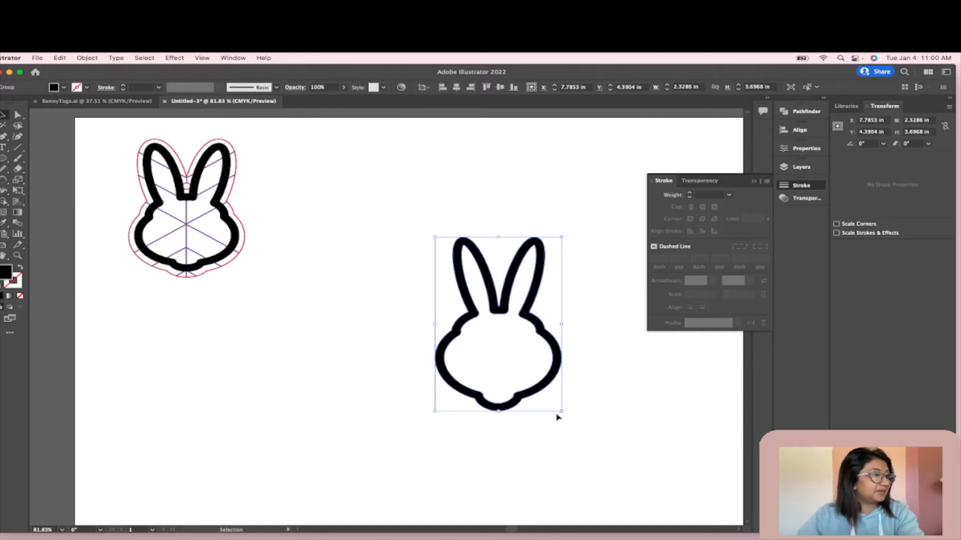
scroll(570, 362, up, 5)
scroll(562, 361, down, 5)
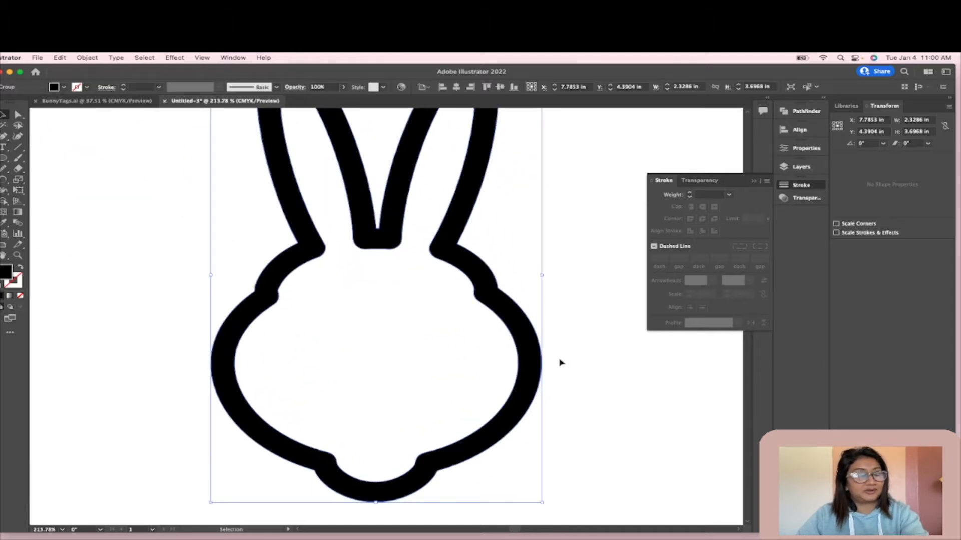
click(581, 363)
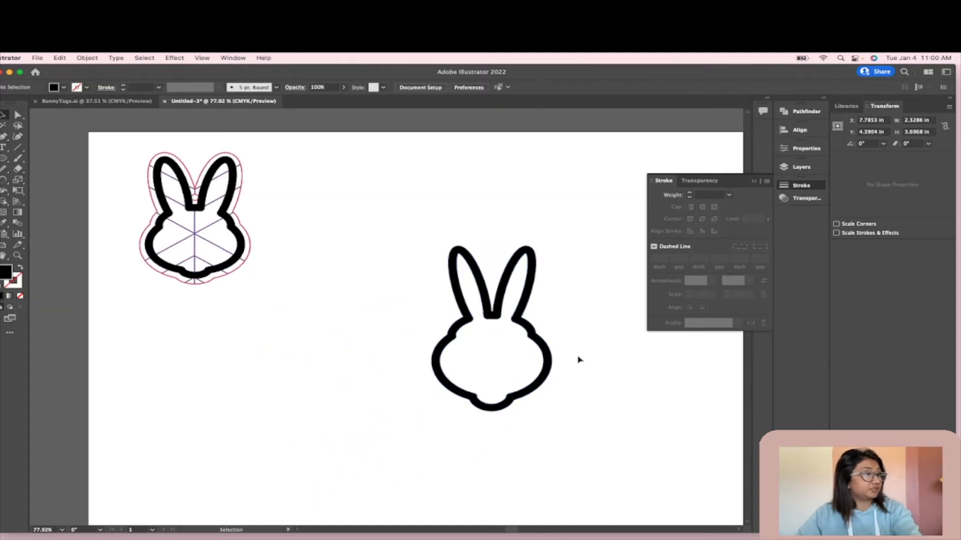
Offset the expanded bunny outline's path by 0.1389 in with round joins
click(552, 357)
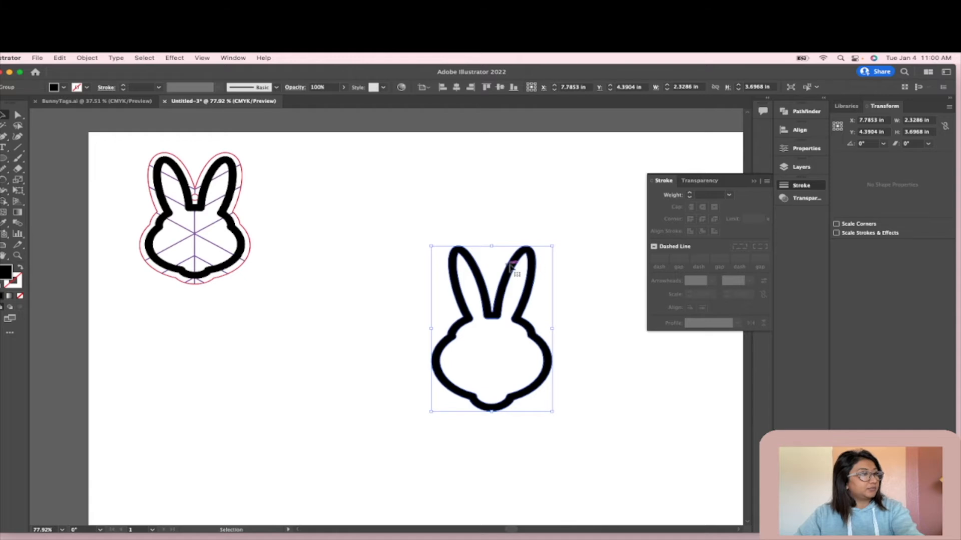
click(87, 57)
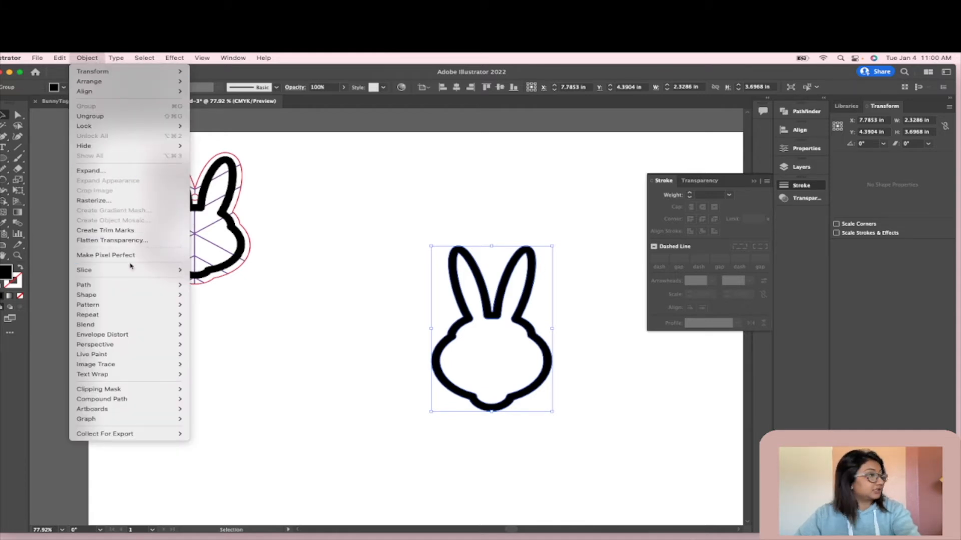
mouse_move(122, 287)
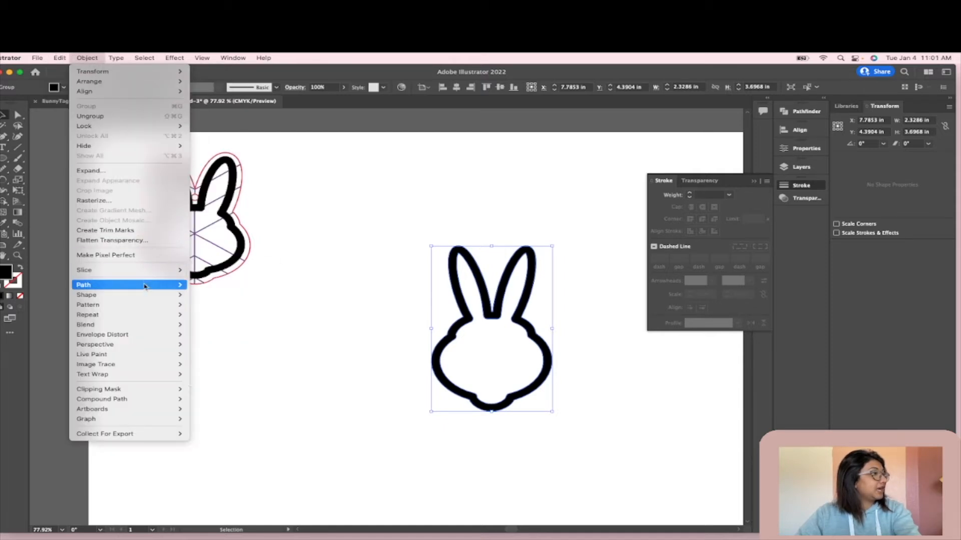
click(247, 321)
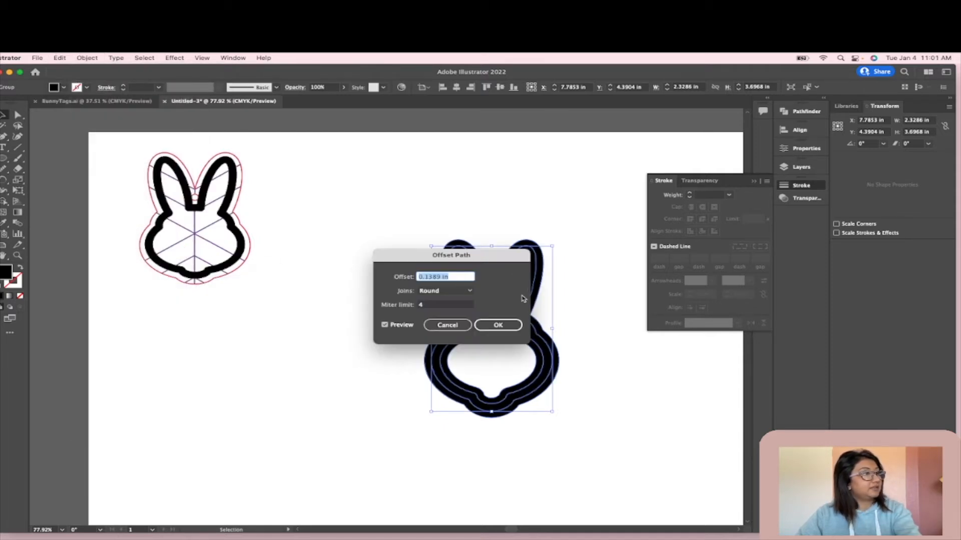
click(495, 326)
click(602, 352)
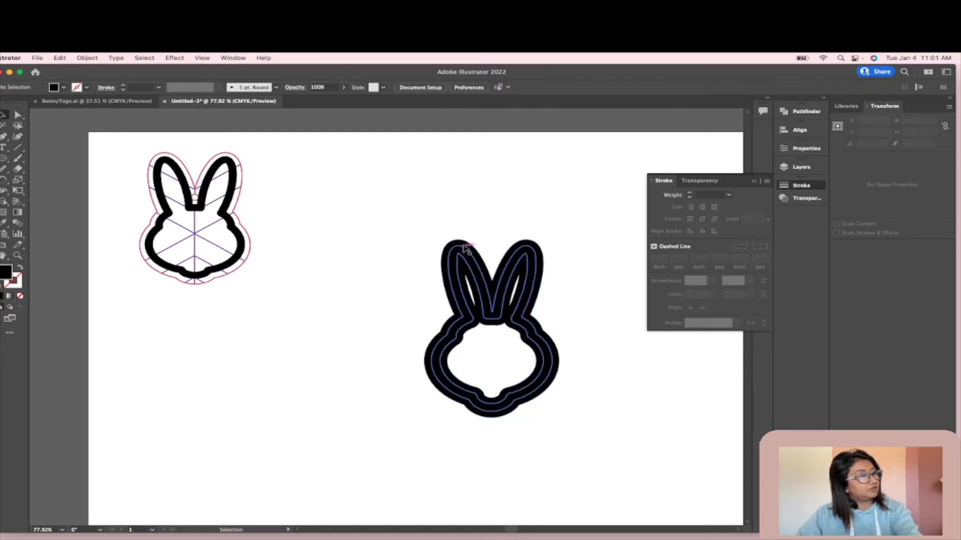
Shift the offset bunny group slightly left, ungroup it and move the thinner original outline away below the reference bunny
mouse_move(529, 251)
mouse_down()
mouse_move(506, 247)
mouse_move(517, 248)
mouse_up()
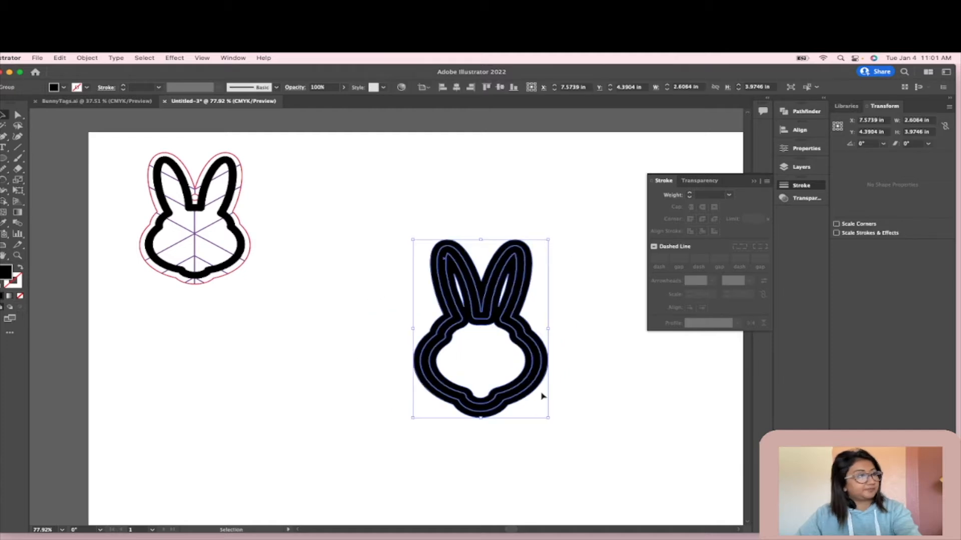
click(552, 352)
click(549, 352)
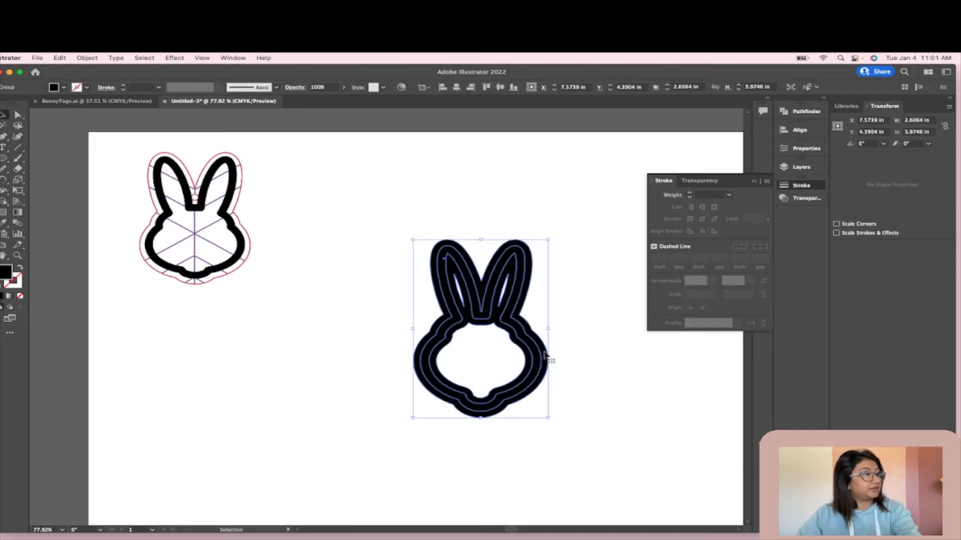
right_click(545, 354)
click(590, 436)
click(660, 398)
drag(529, 359, 330, 400)
Release the thick offset bunny's compound path and unite its pieces into one solid silhouette
click(500, 306)
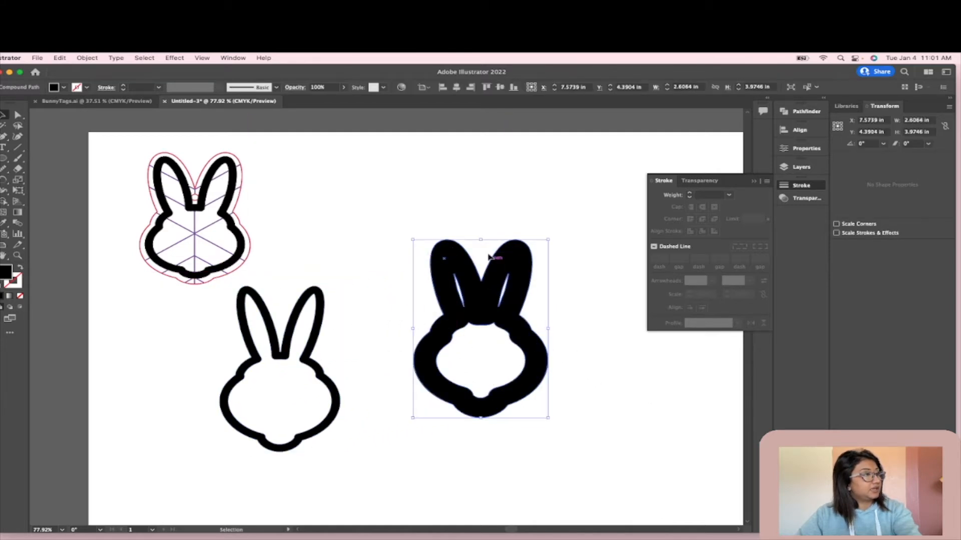
right_click(480, 289)
click(547, 363)
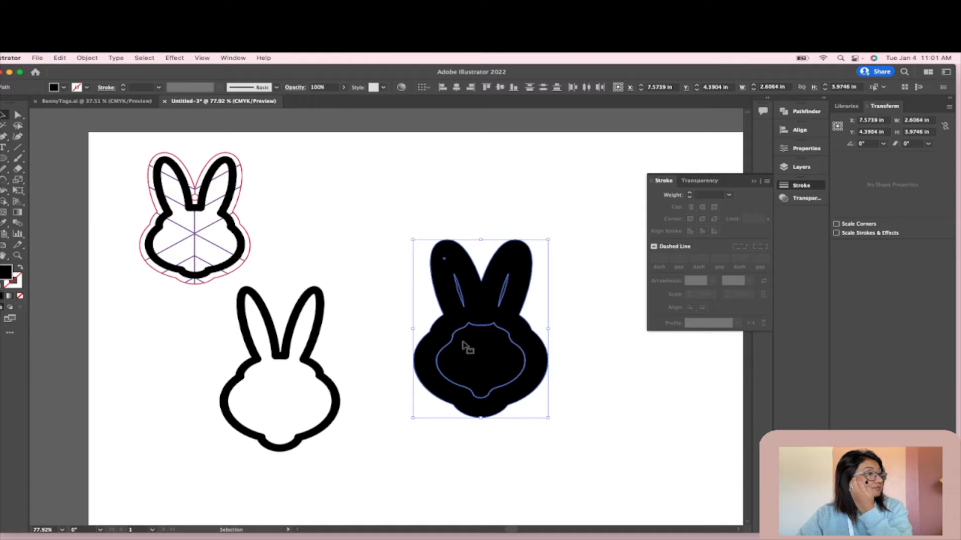
click(798, 148)
click(657, 361)
click(568, 453)
click(515, 369)
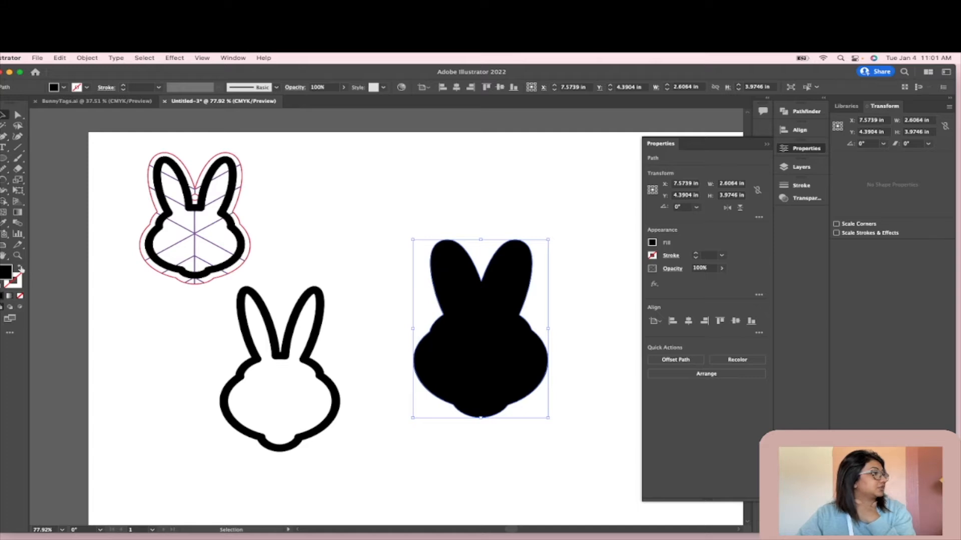
Swap the solid silhouette's fill and stroke and color its 1 pt outline red
click(21, 270)
click(418, 333)
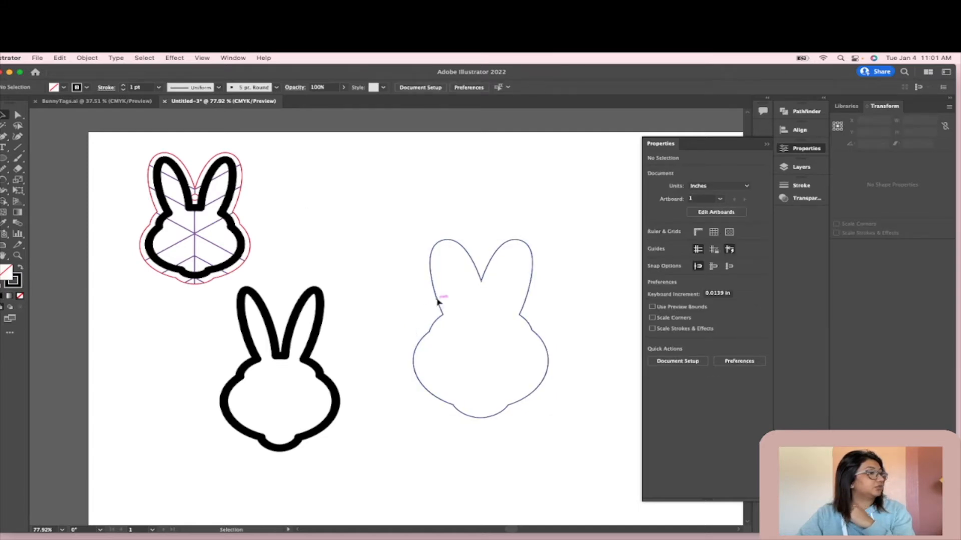
click(438, 300)
click(86, 88)
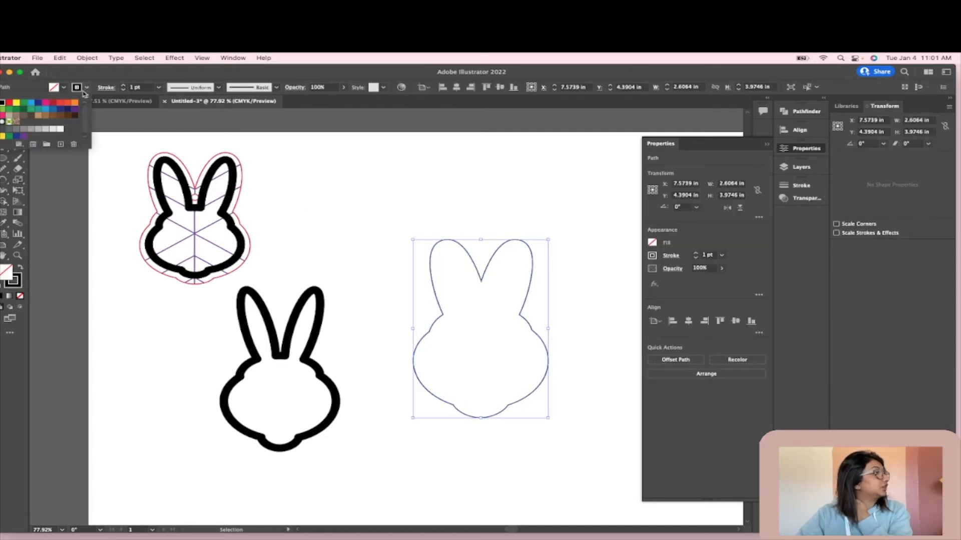
click(3, 102)
Move the black bunny outline back so it is centered inside the red outline
mouse_move(321, 323)
mouse_down()
mouse_move(534, 267)
mouse_move(523, 284)
mouse_up()
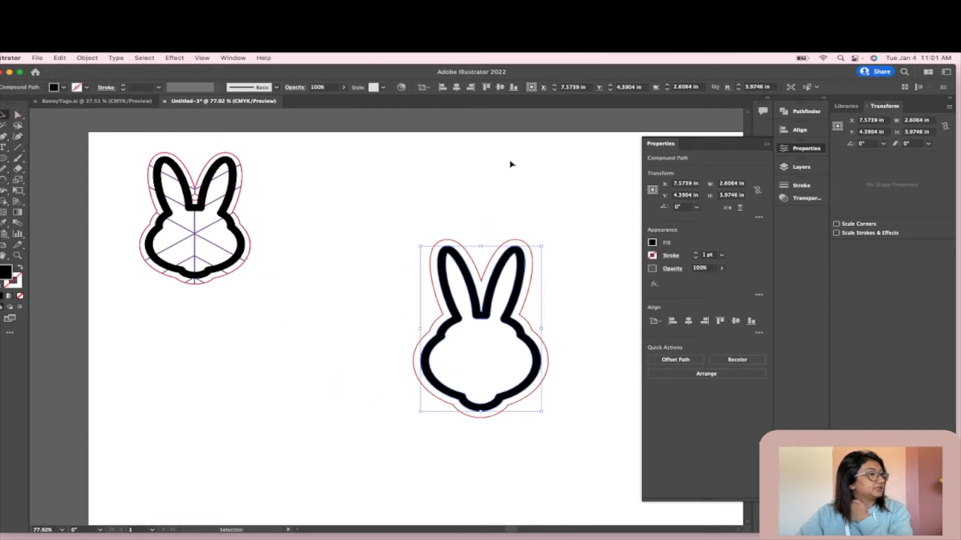
click(511, 165)
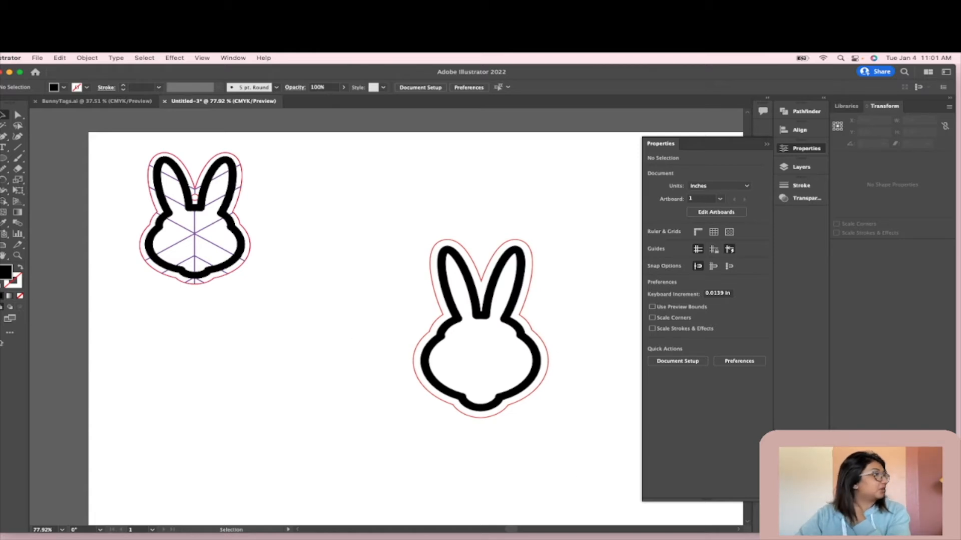
Draw a black circle about 0.18 in wide and center it between the ears, just below the red outline's notch
click(4, 157)
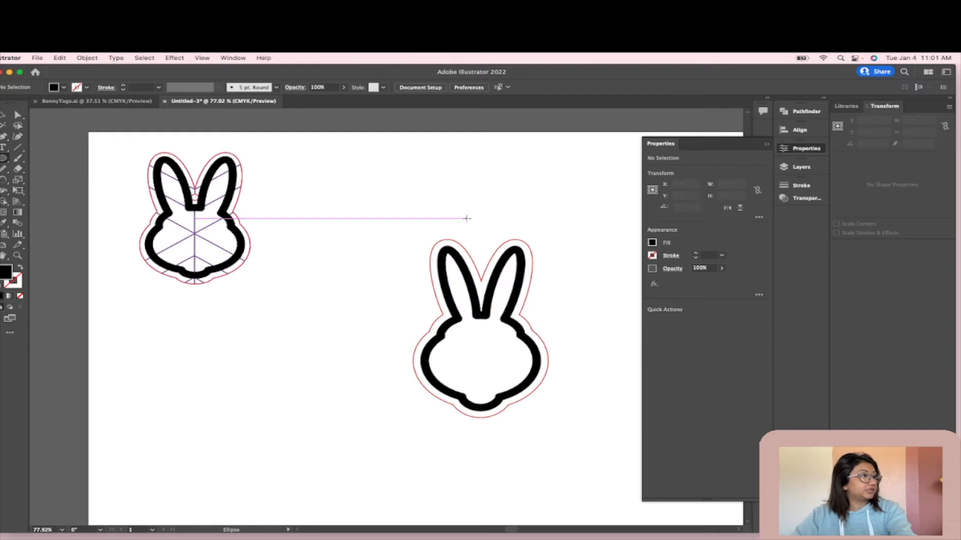
drag(468, 214, 478, 223)
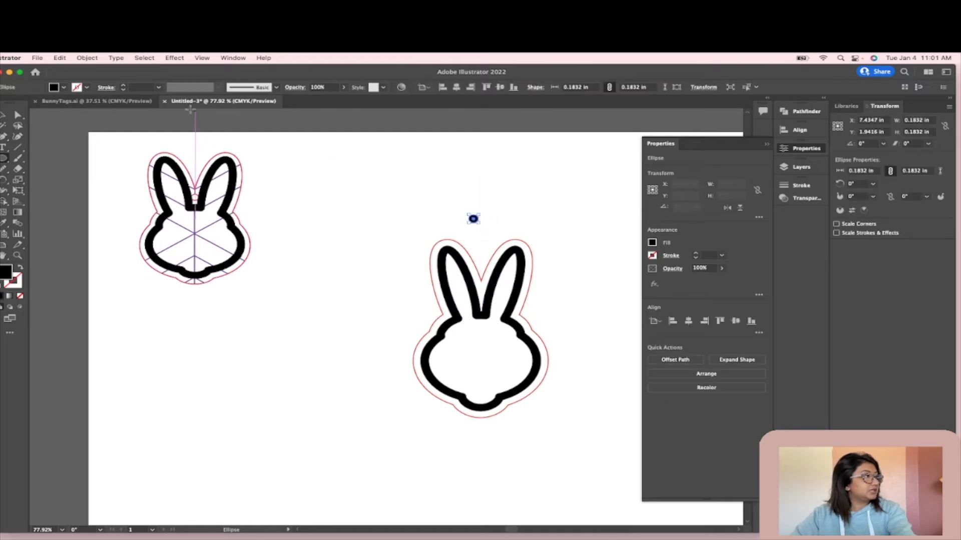
click(4, 116)
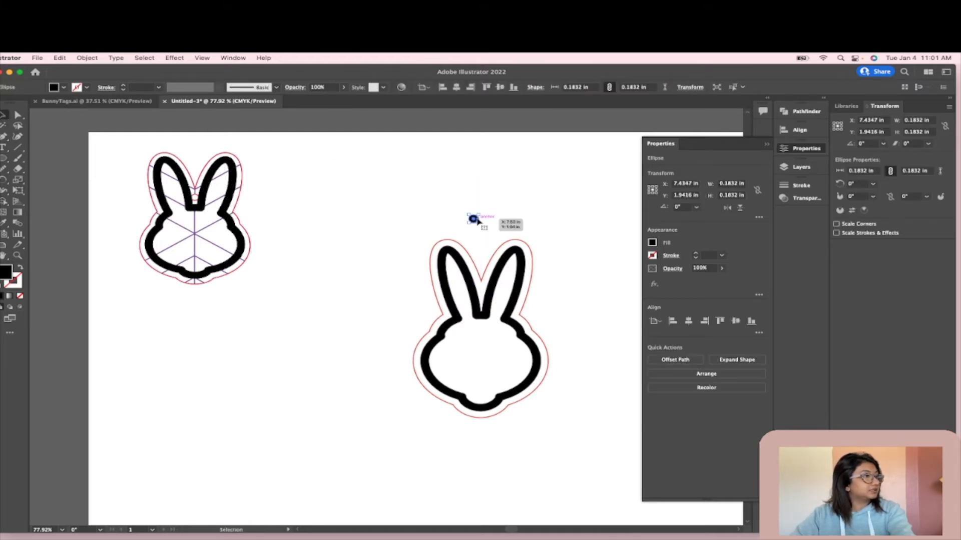
drag(473, 219, 480, 292)
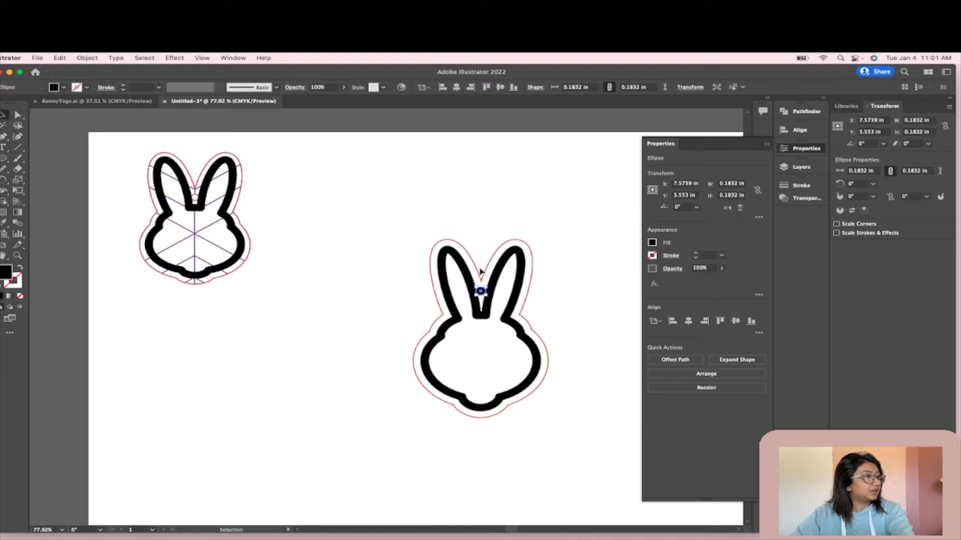
drag(486, 291, 417, 395)
click(494, 224)
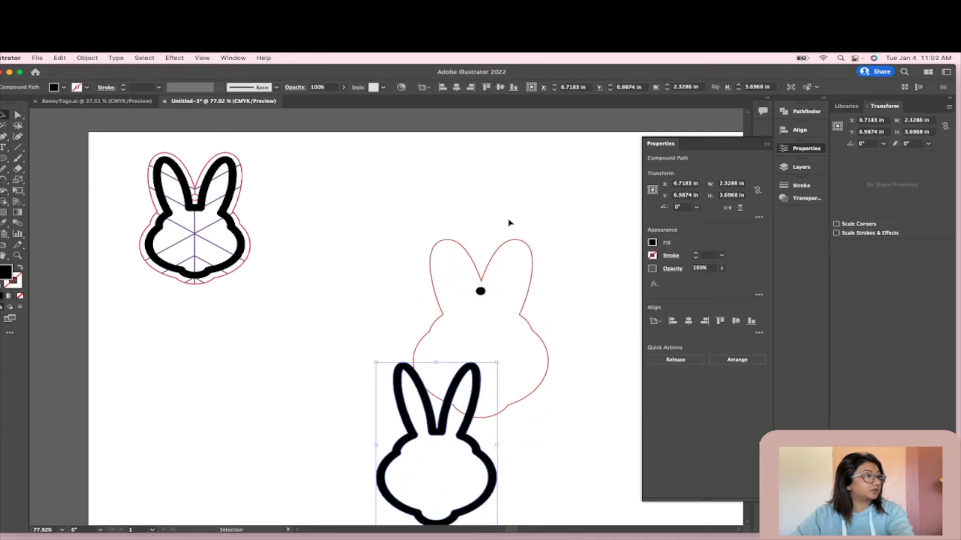
click(489, 345)
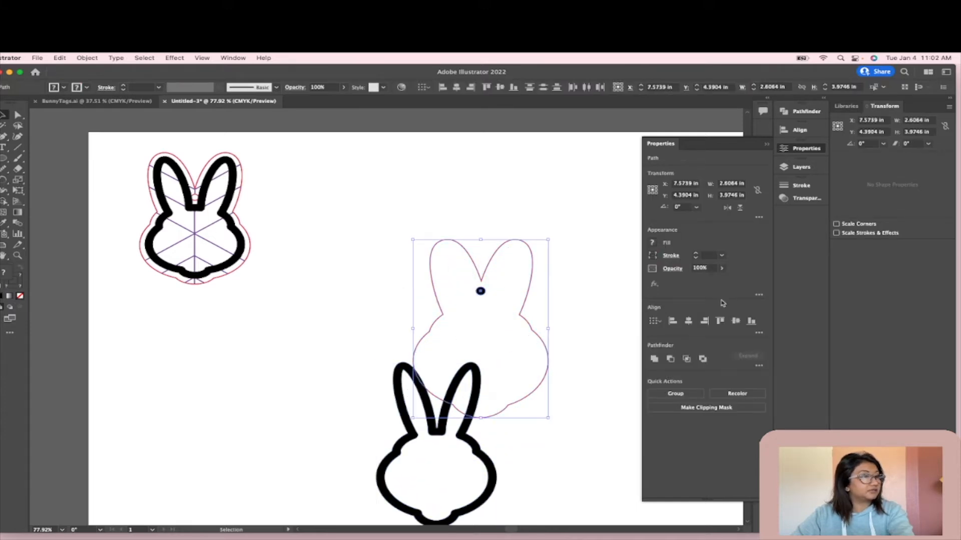
click(529, 163)
drag(454, 392, 497, 275)
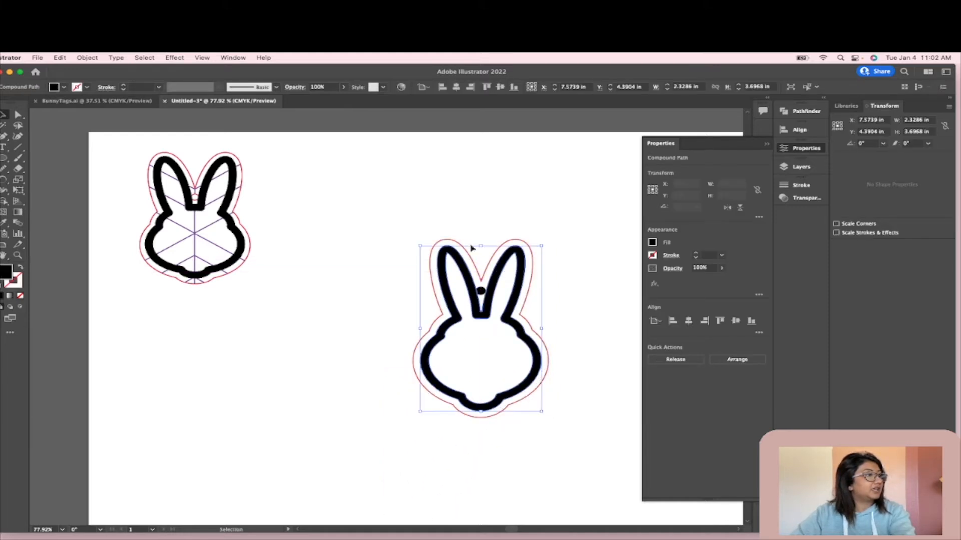
click(484, 275)
Subtract the small black circle from the red bunny outline so it becomes a hole between the ears
click(481, 292)
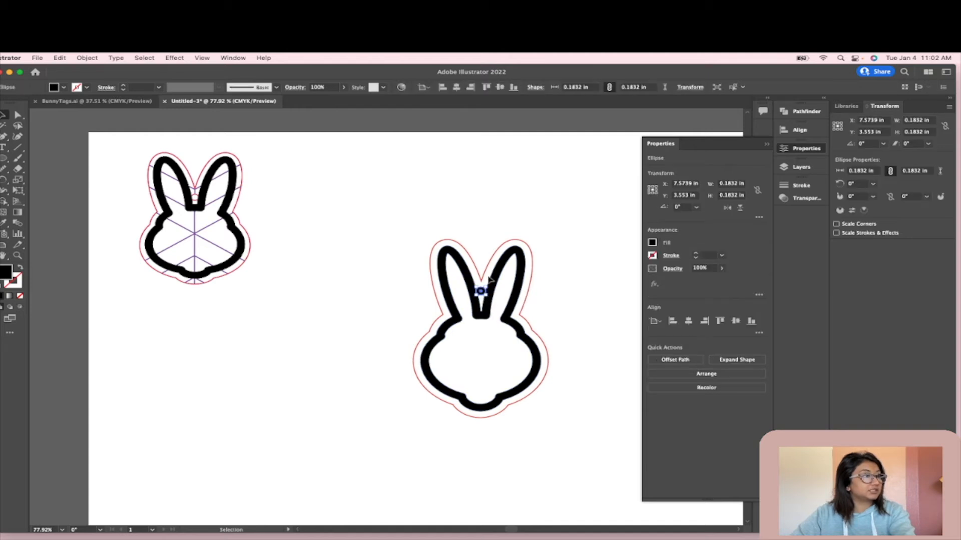
shift+click(487, 271)
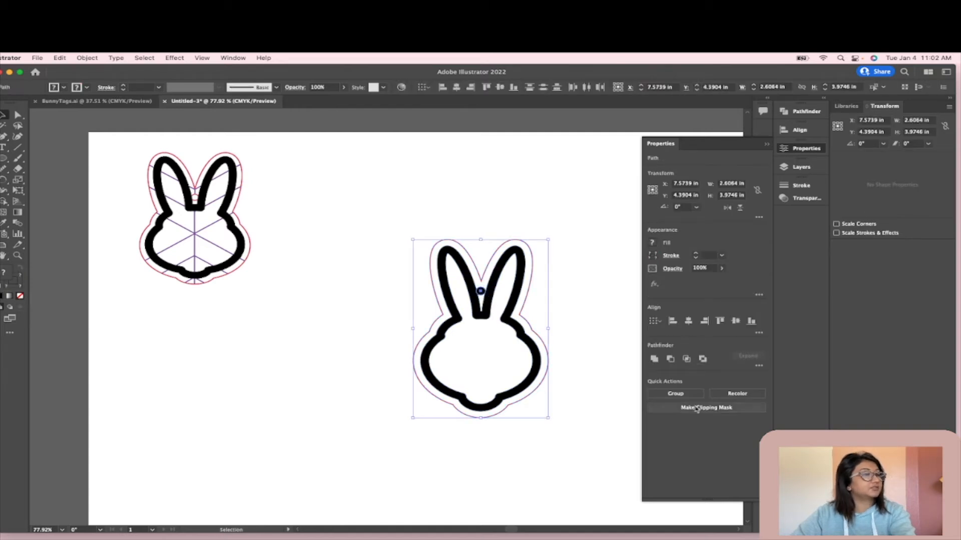
click(669, 360)
click(527, 204)
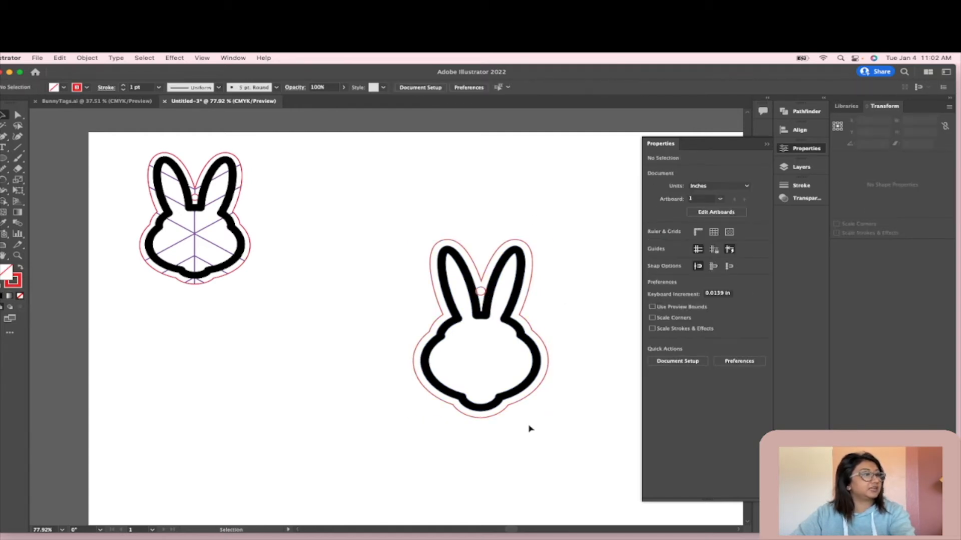
Bring the black bunny outline to the front and move the red outline with its hole clear to the left of it
click(488, 304)
right_click(487, 304)
mouse_move(541, 414)
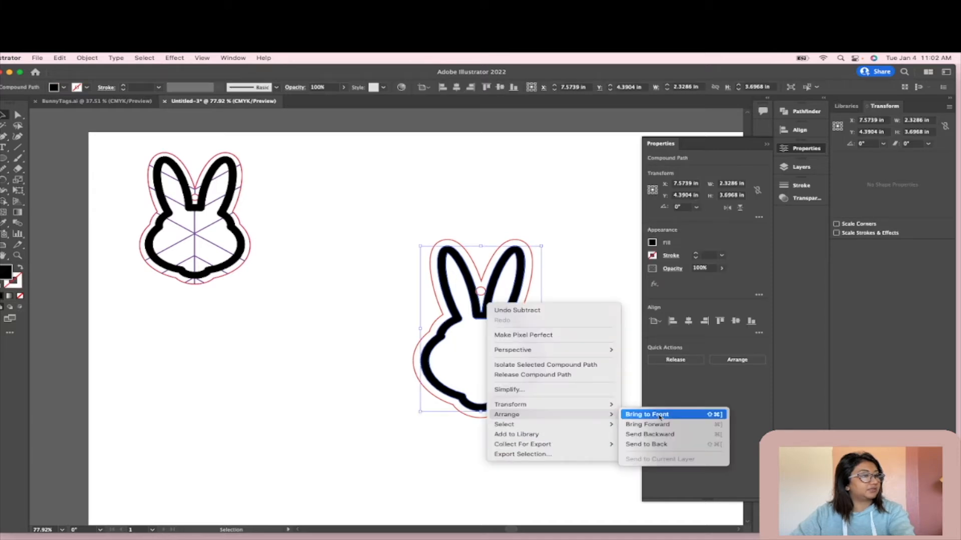
click(644, 416)
click(578, 221)
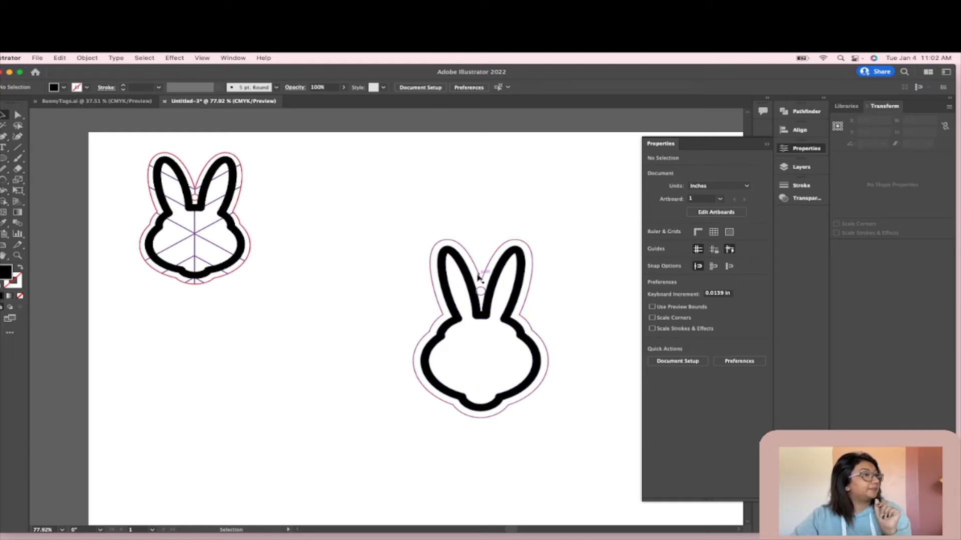
drag(479, 278, 321, 281)
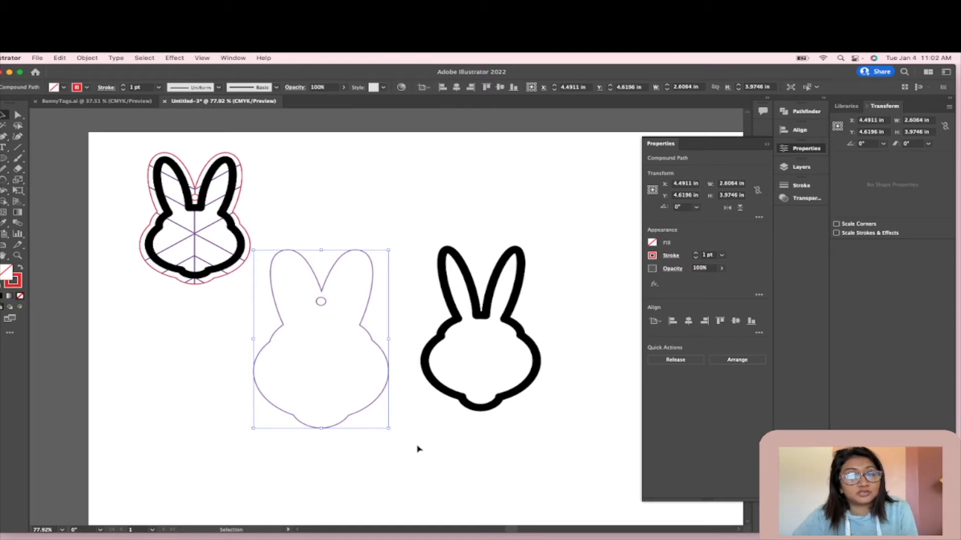
Draw a vertical line about 3.05 in long from the red outline's notch between the ears down to its bottom edge
click(18, 149)
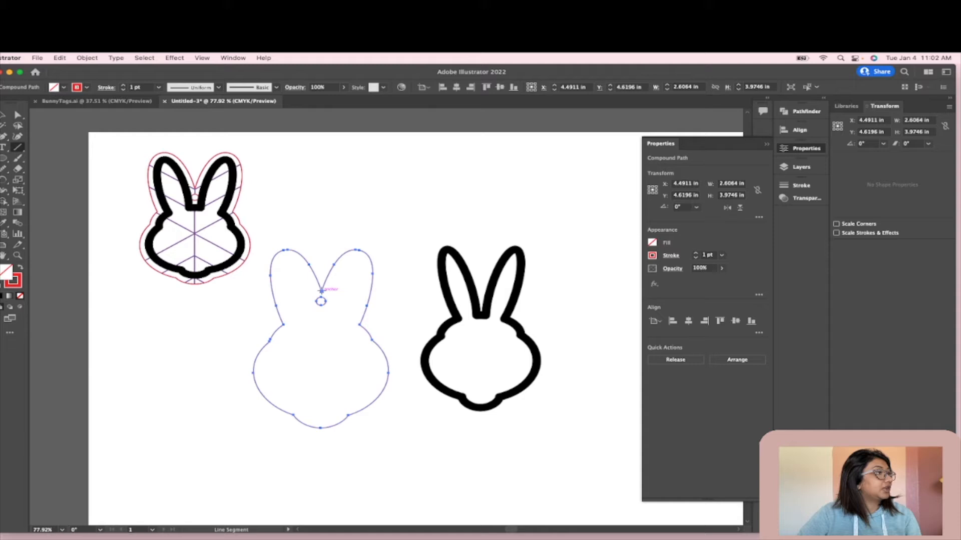
drag(305, 401, 327, 451)
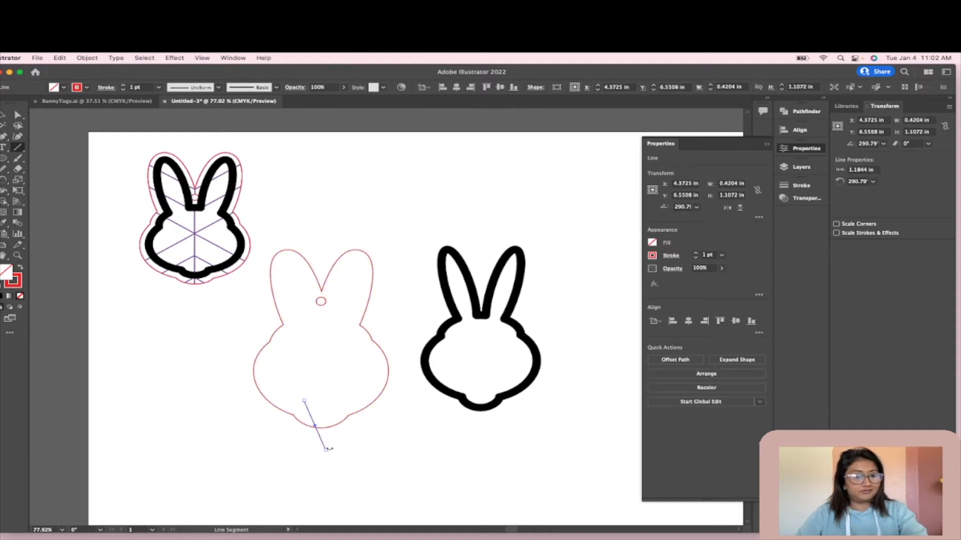
key(super+z)
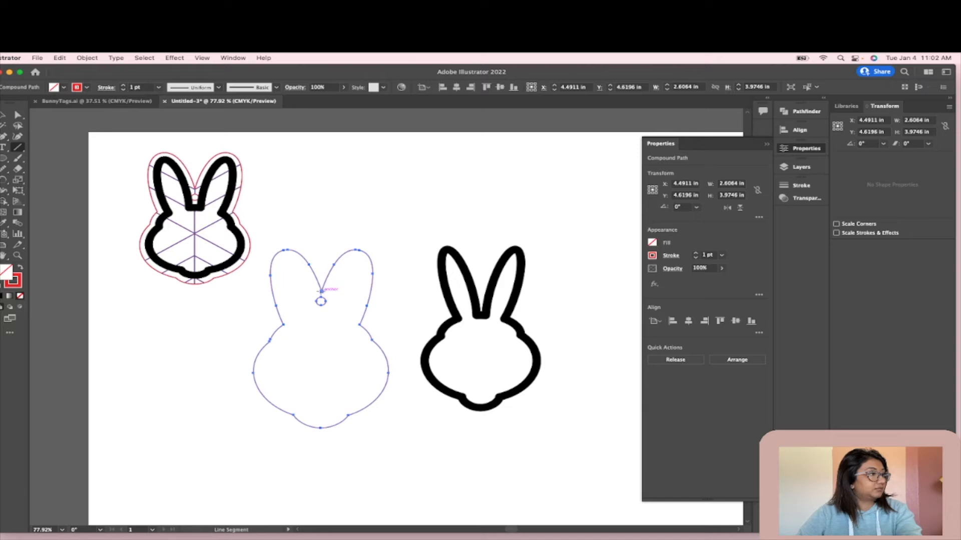
drag(321, 290, 332, 429)
click(3, 115)
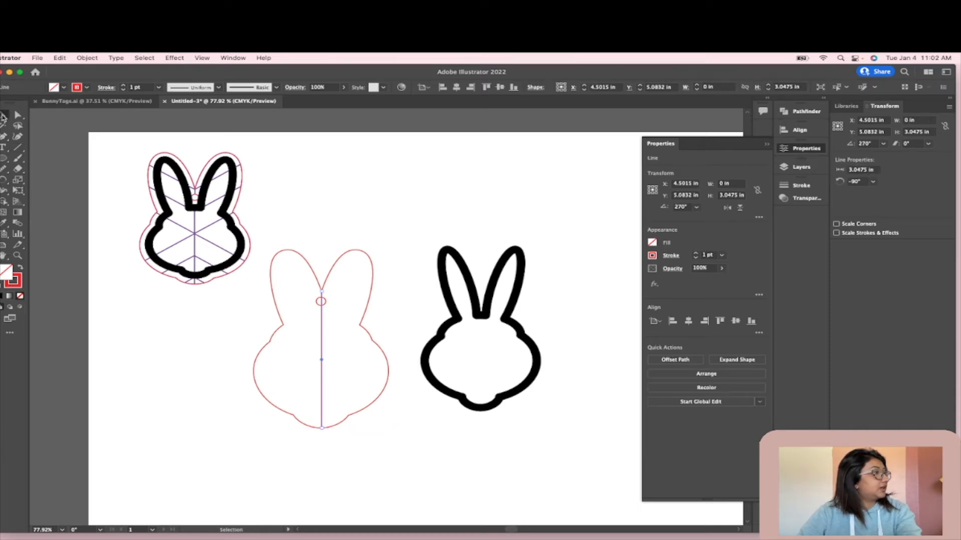
Color the vertical center line's stroke purple
click(429, 230)
scroll(364, 331, up, 3)
click(295, 347)
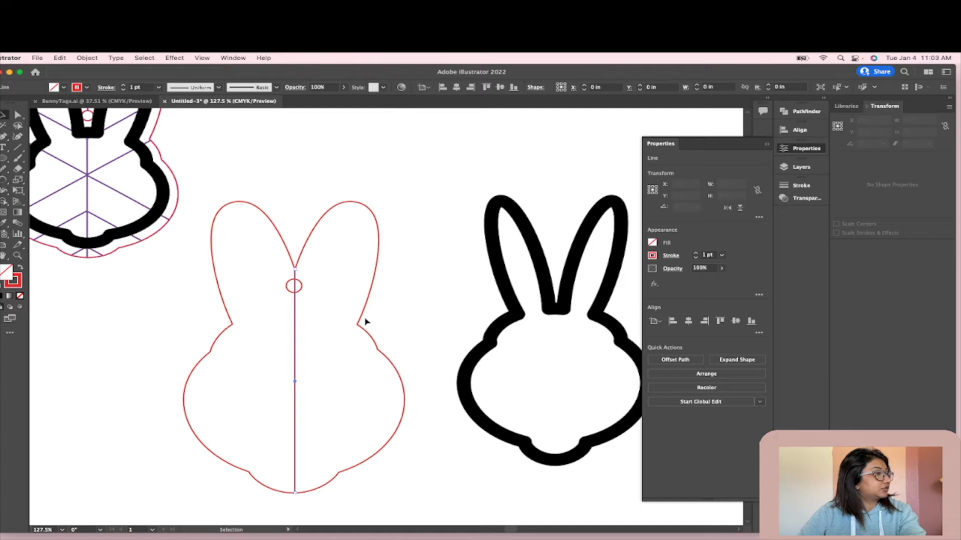
click(87, 88)
click(77, 114)
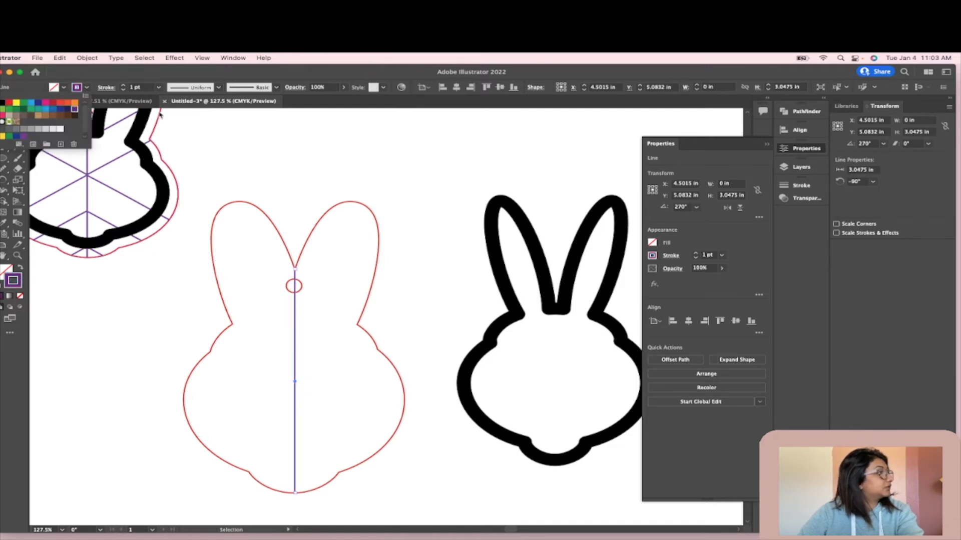
click(418, 186)
Switch the document to Outline view and deselect the center line
click(297, 331)
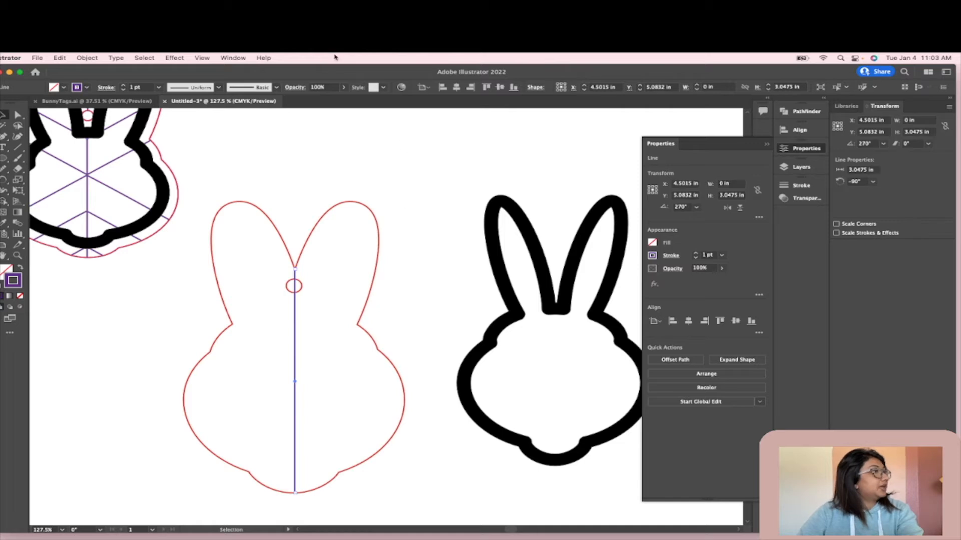
scroll(315, 206, down, 2)
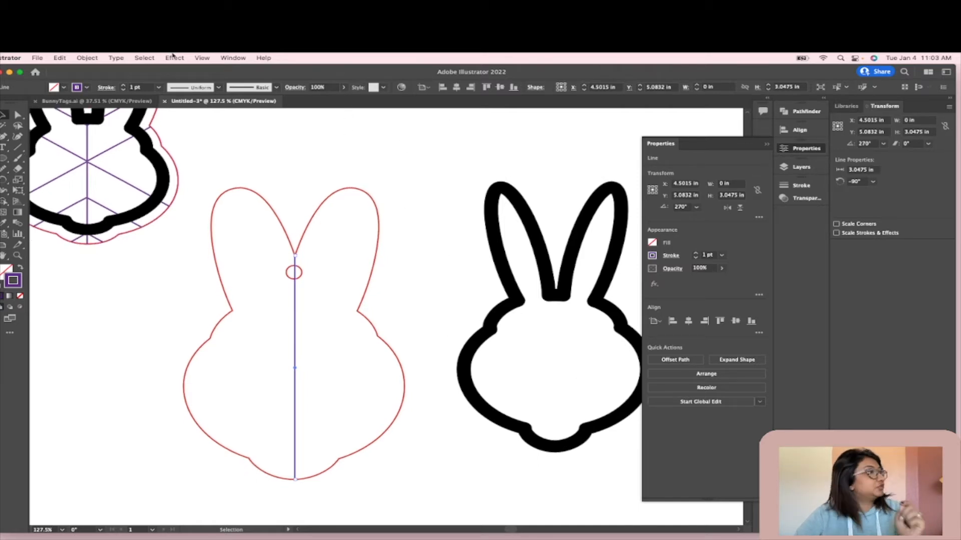
click(200, 58)
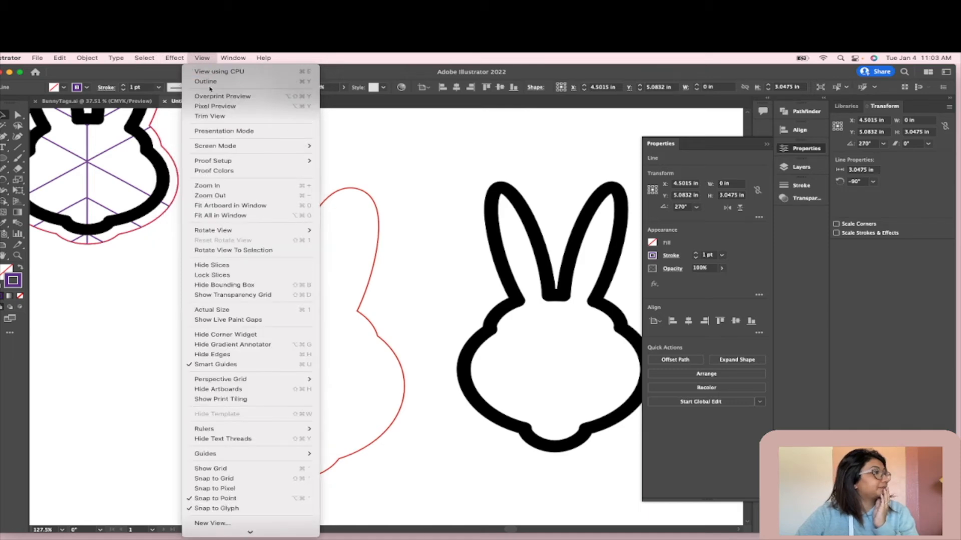
click(210, 82)
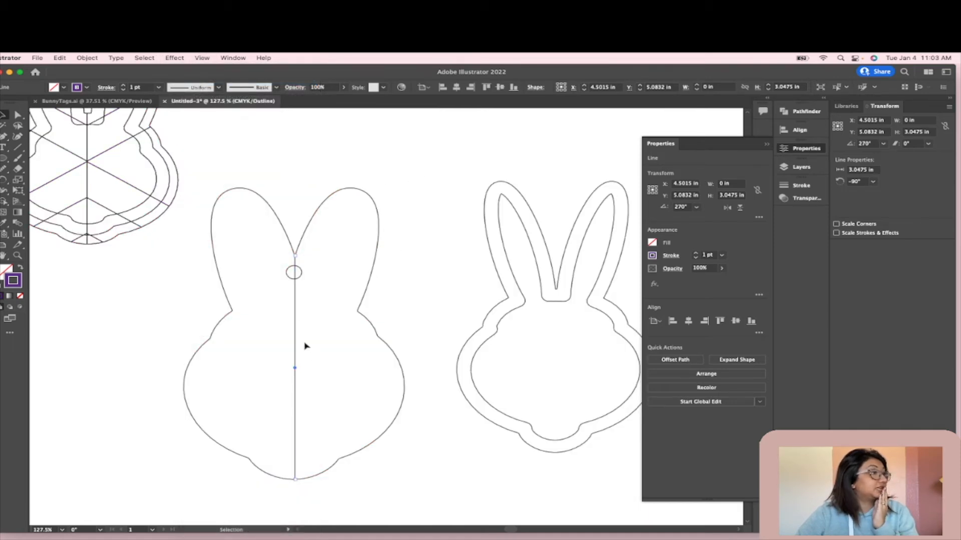
click(302, 385)
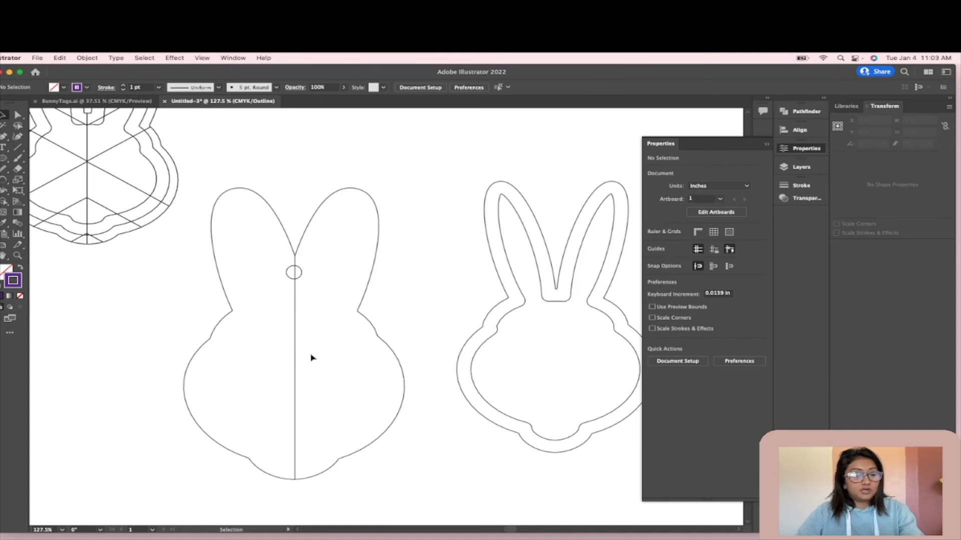
Draw a 45° line about 1.42 in long from the center line below the hole to the right ear's outer edge, and copy it
scroll(315, 357, down, 5)
click(17, 148)
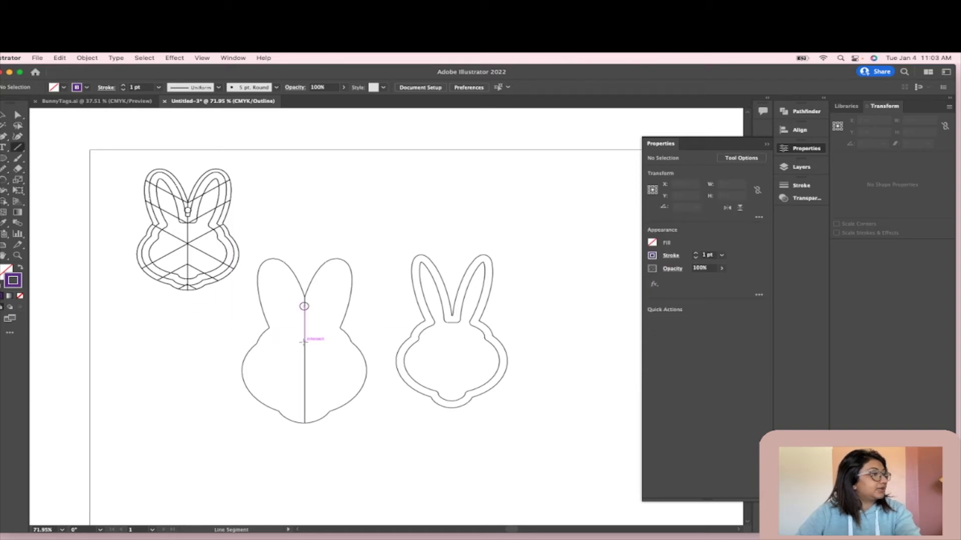
drag(304, 322, 357, 285)
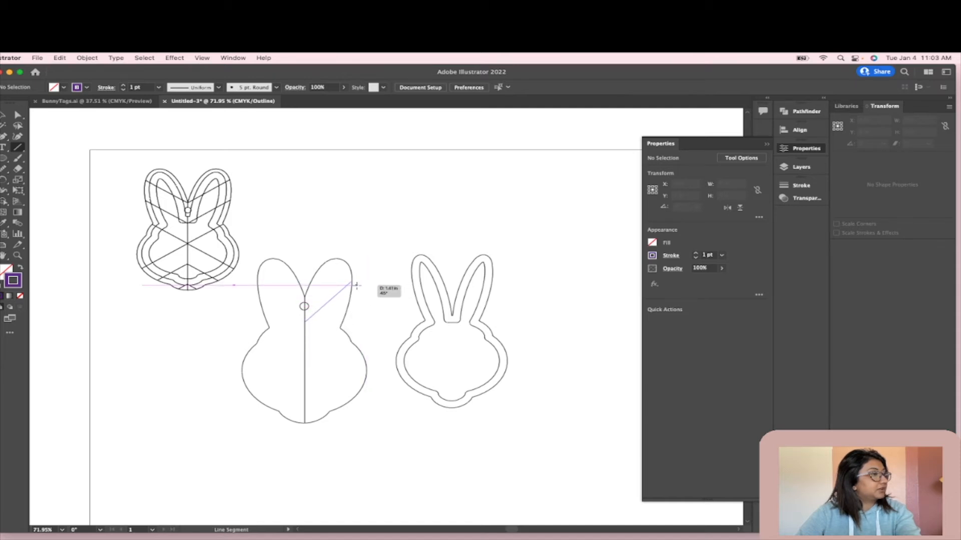
drag(357, 285, 353, 281)
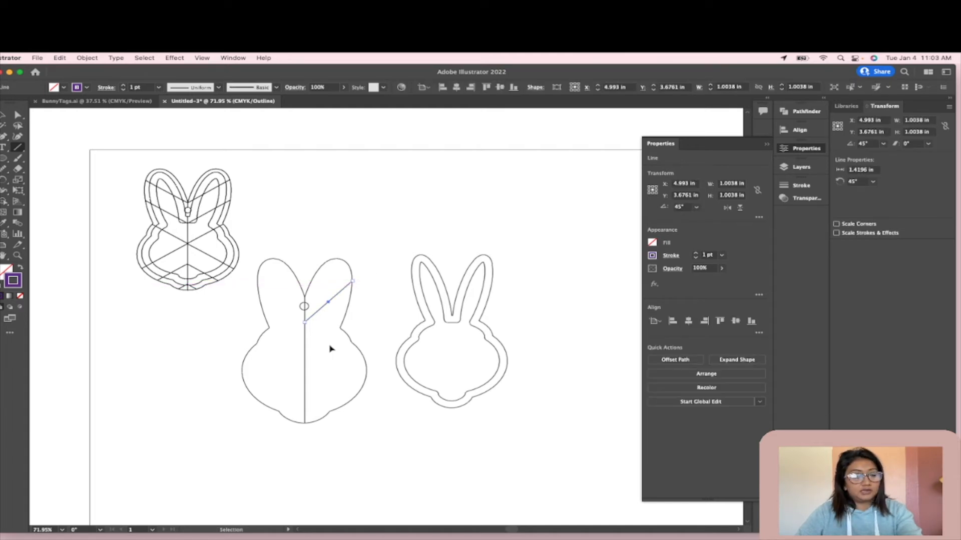
key(super+c)
key(super+v)
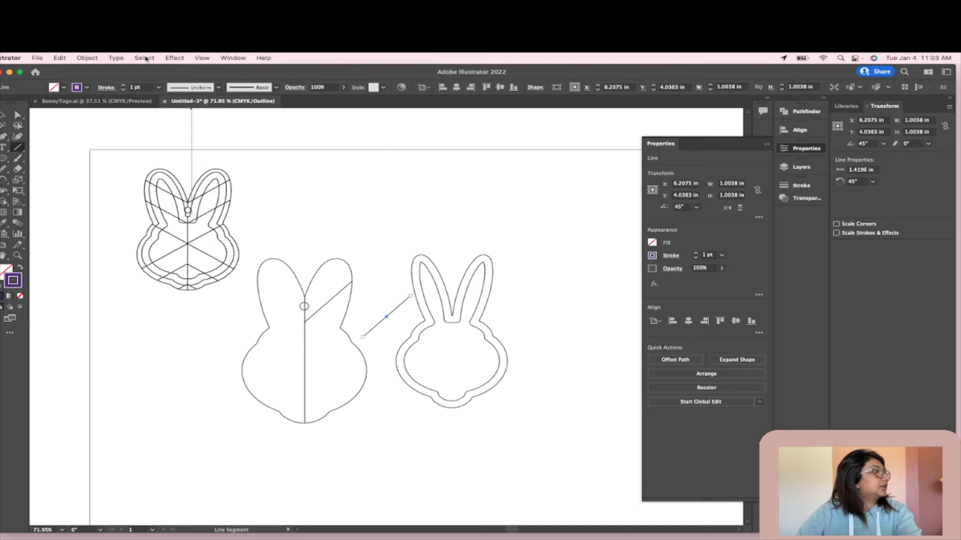
click(145, 58)
click(145, 59)
key(super+z)
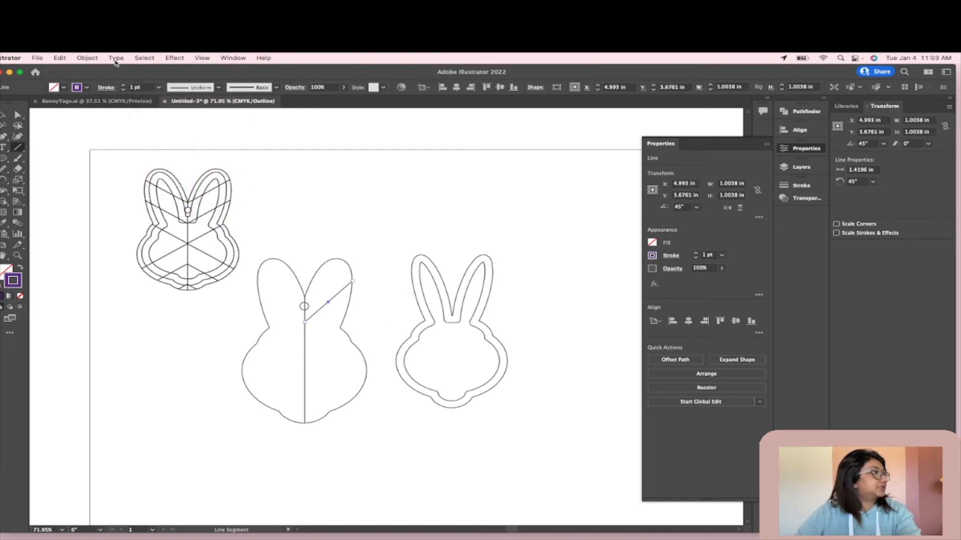
Paste the copied diagonal line in place, rotate it to 135° and move it across the left ear to mirror the original
click(59, 59)
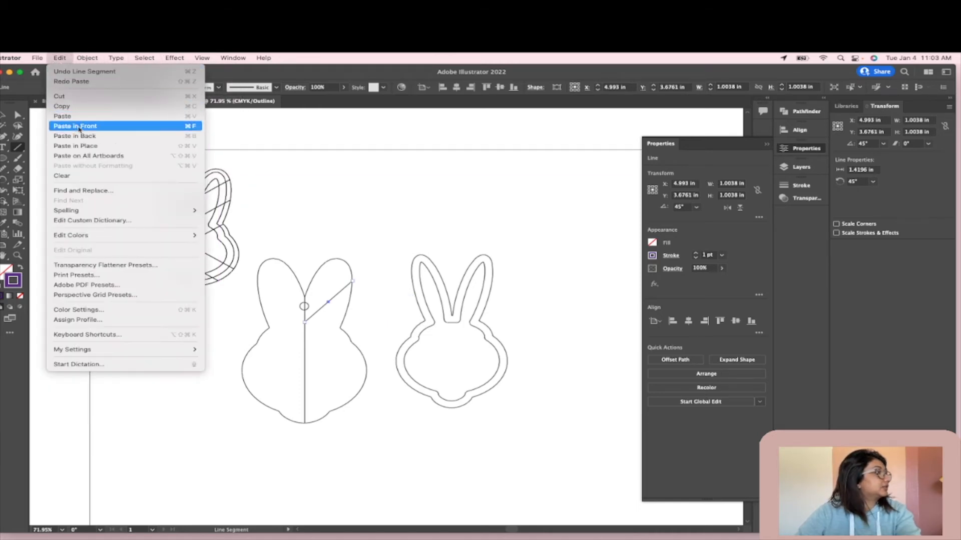
click(80, 146)
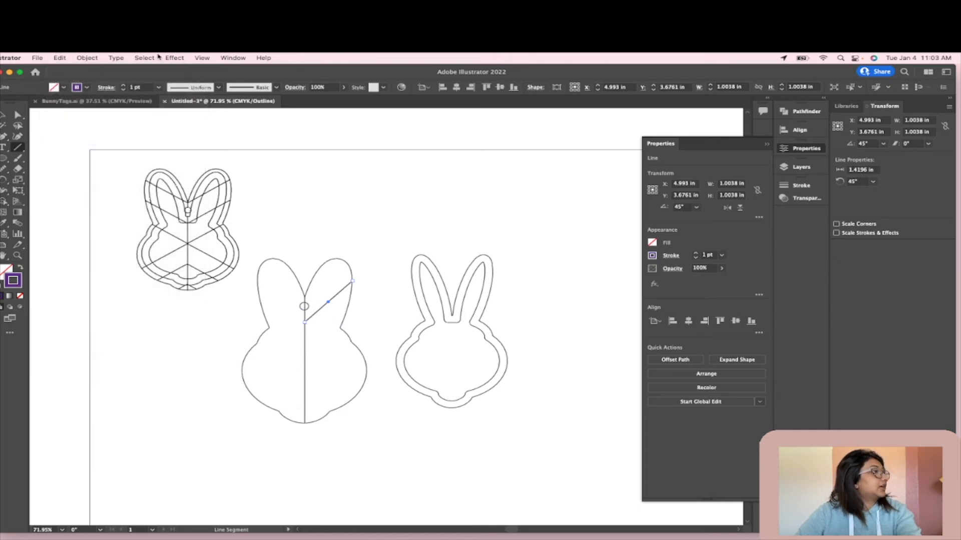
key(v)
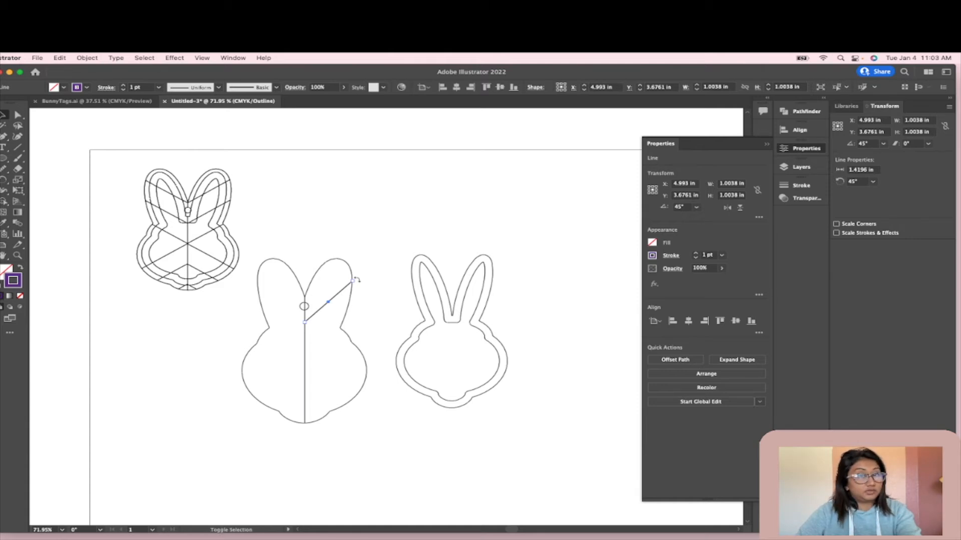
drag(357, 280, 296, 265)
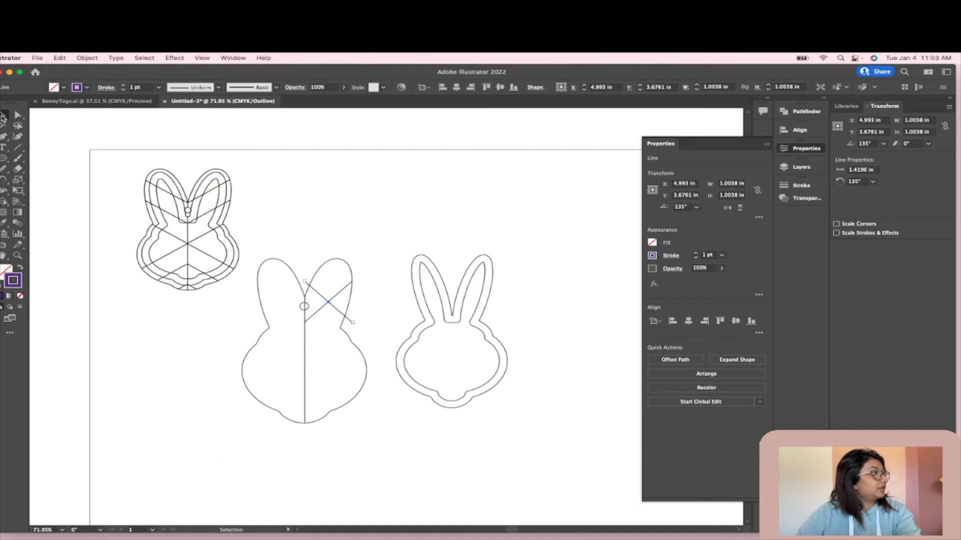
drag(329, 304, 283, 304)
click(384, 278)
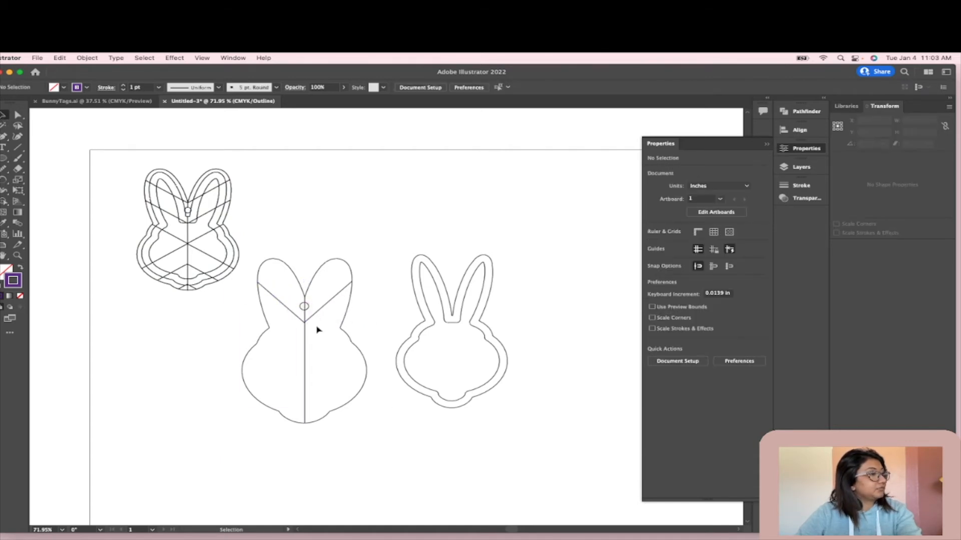
Adjust the position of the diagonal lines so their lower ends meet exactly on the vertical center line
scroll(317, 329, up, 5)
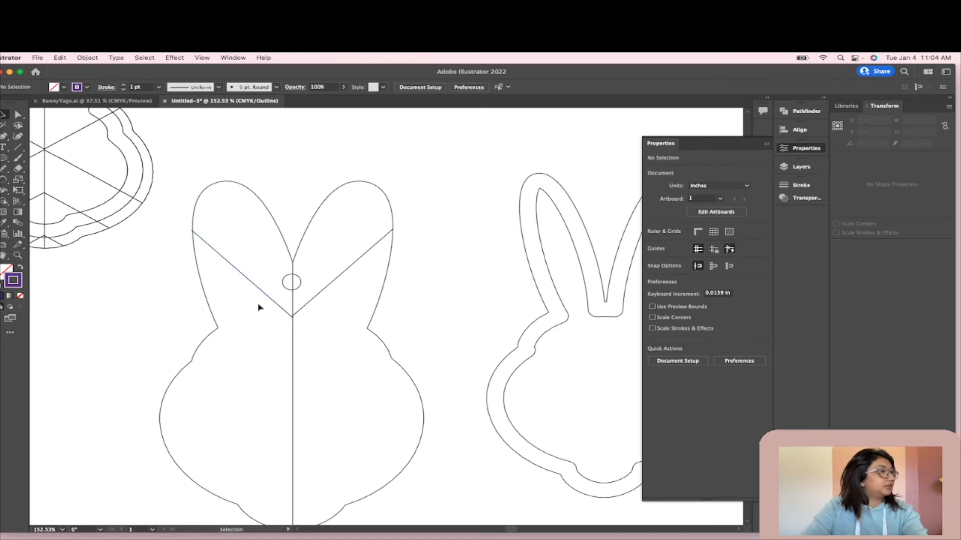
click(249, 281)
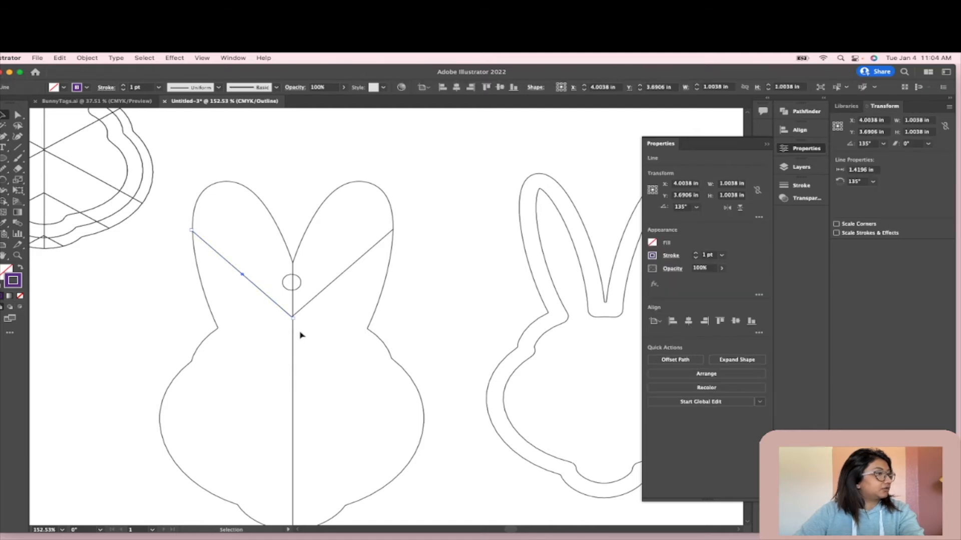
scroll(300, 335, up, 6)
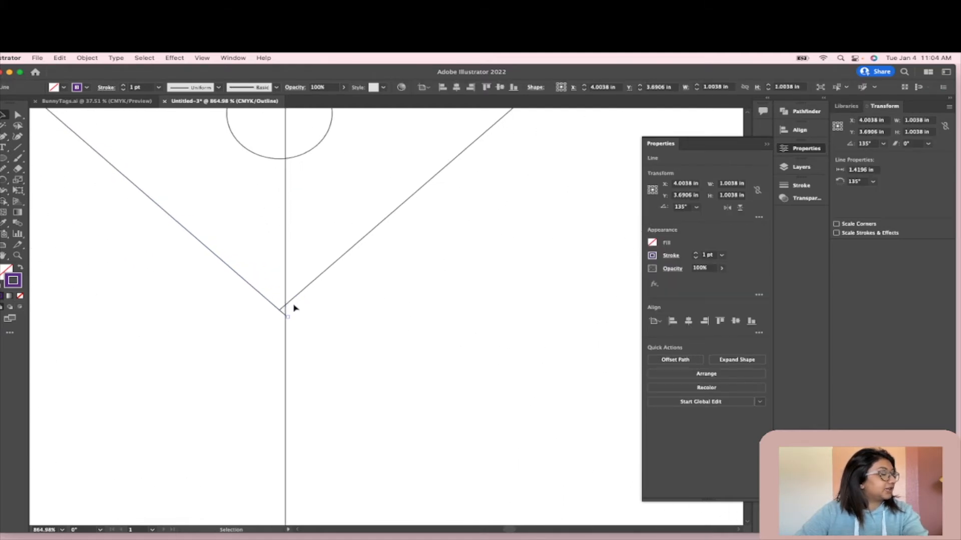
scroll(295, 307, up, 3)
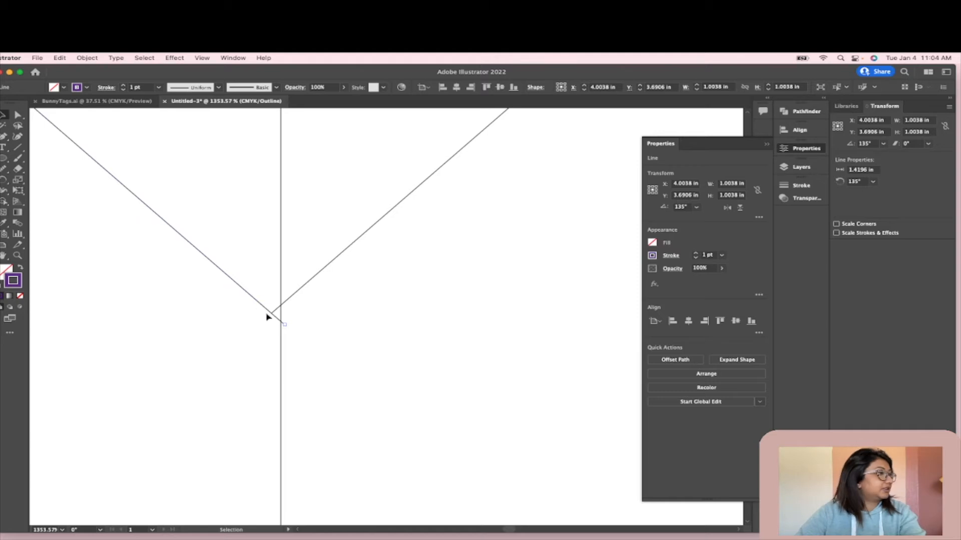
drag(285, 302, 256, 302)
click(360, 345)
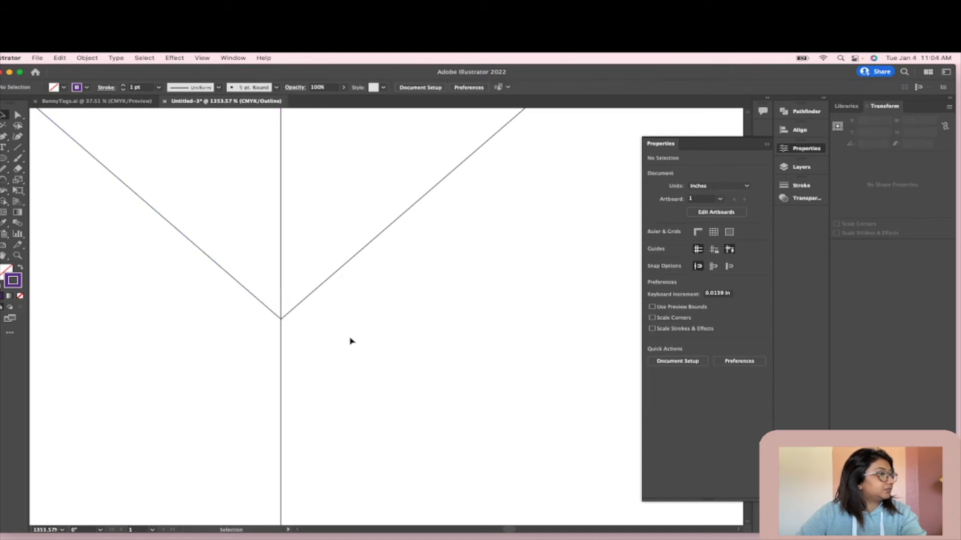
Cut the left diagonal line with the Scissors tool where it crosses the left ear's outline and delete the overhanging piece
scroll(279, 329, up, 3)
scroll(343, 329, down, 10)
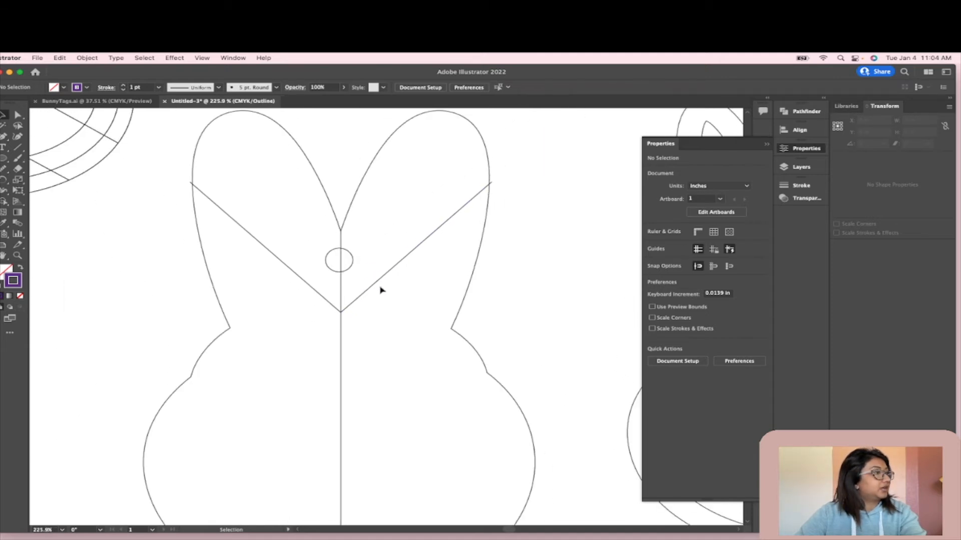
scroll(219, 205, up, 5)
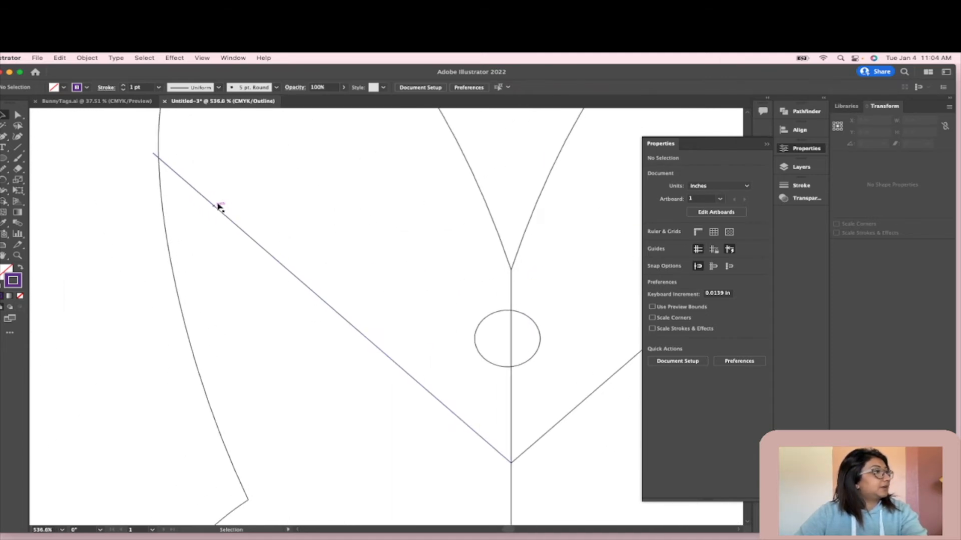
click(170, 170)
scroll(172, 177, up, 3)
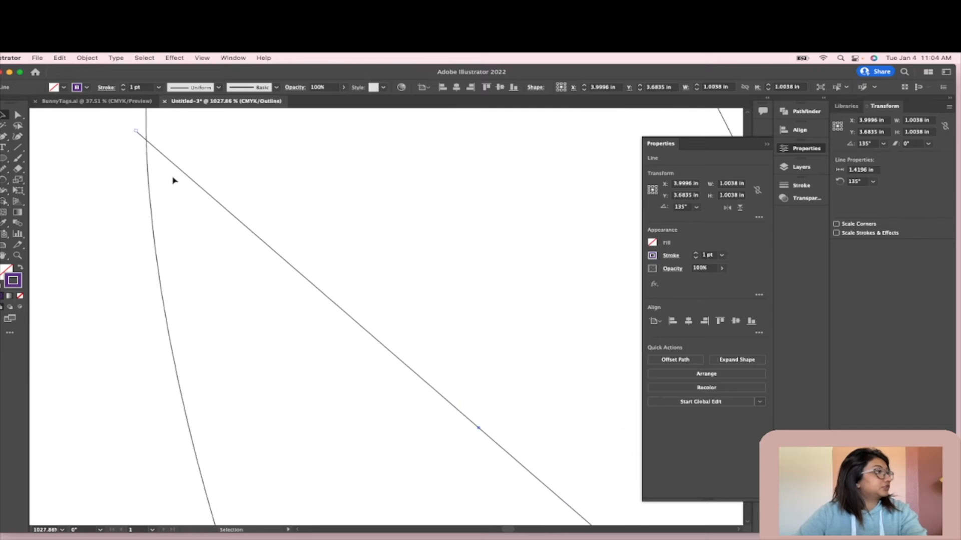
scroll(164, 156, up, 3)
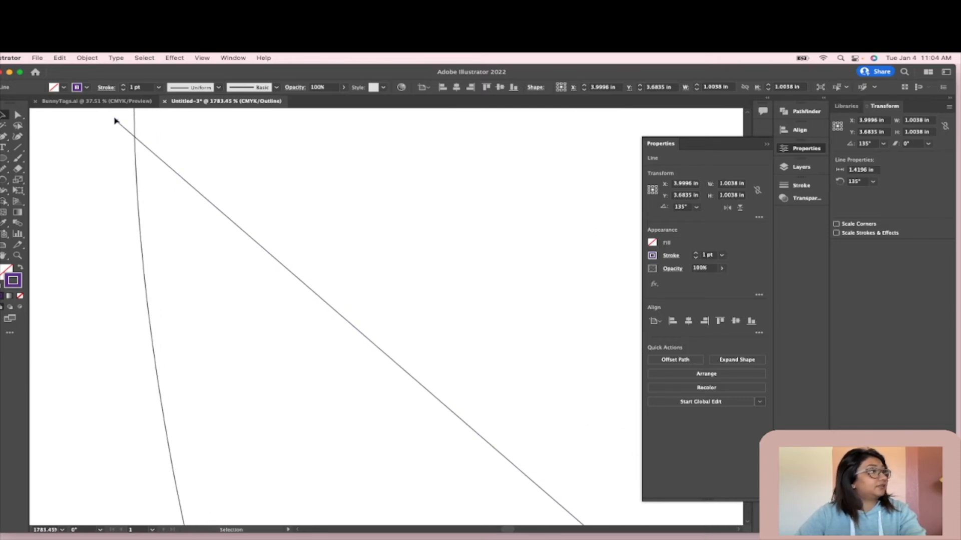
scroll(35, 220, up, 3)
click(19, 170)
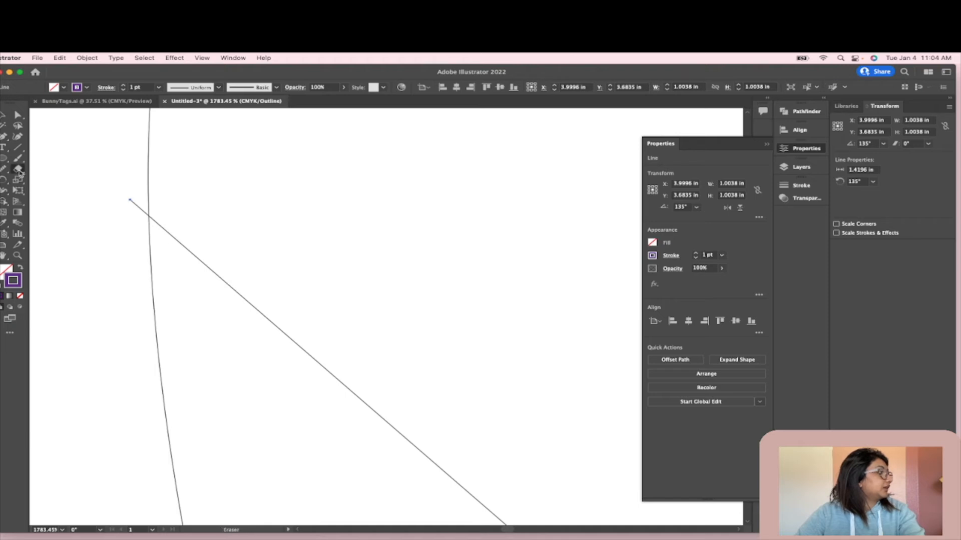
click(19, 171)
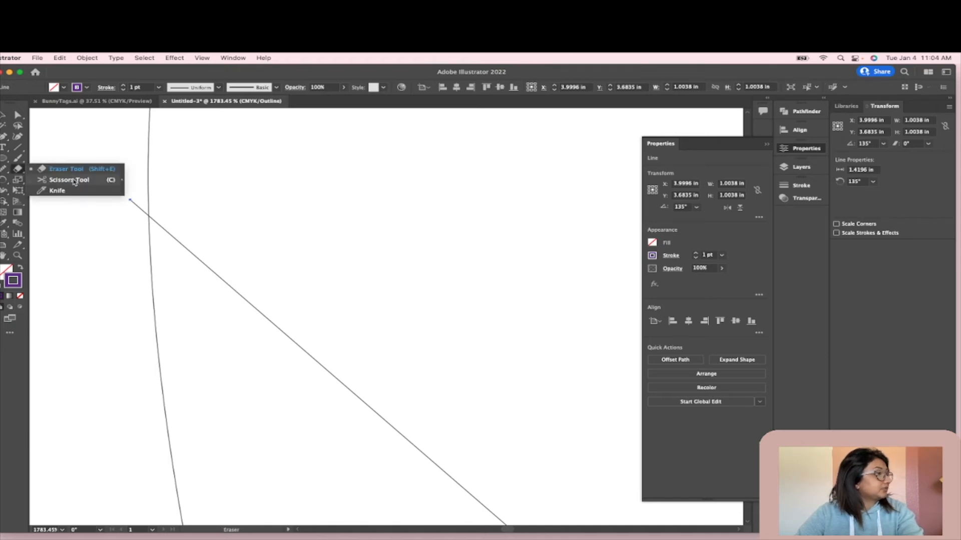
click(69, 180)
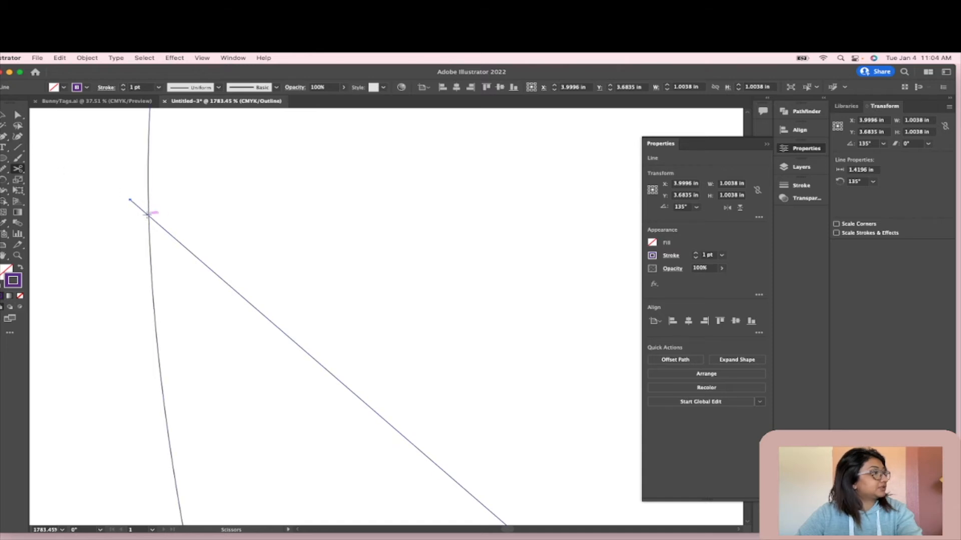
scroll(160, 249, up, 3)
scroll(160, 249, up, 1)
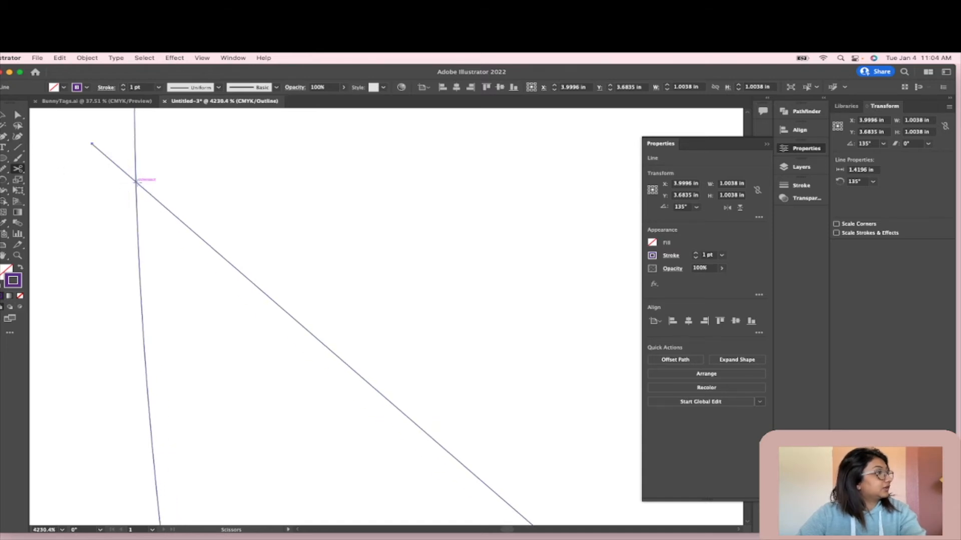
click(135, 180)
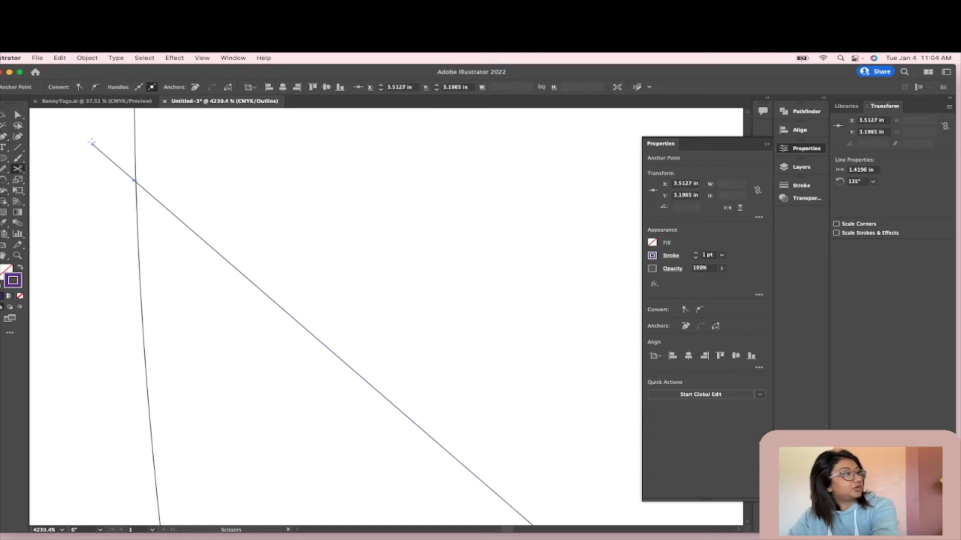
key(Delete)
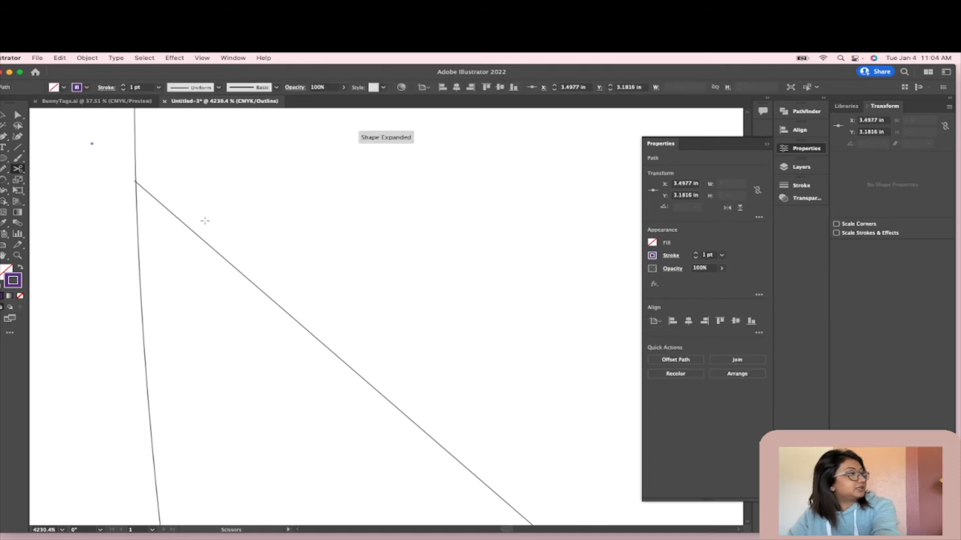
Trim the tiny remaining overhang of the left diagonal line exactly at its intersection with the ear outline
scroll(139, 176, up, 3)
scroll(121, 192, up, 2)
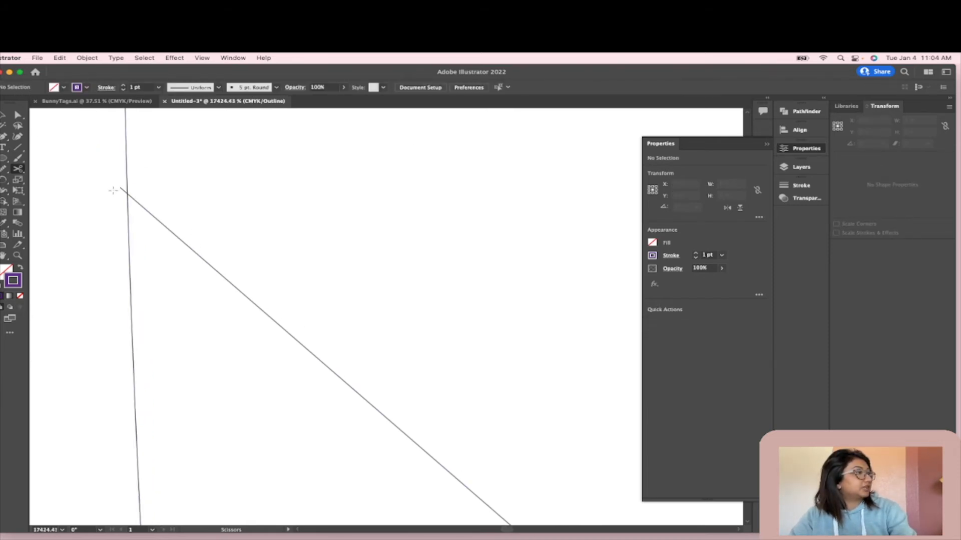
scroll(121, 194, up, 2)
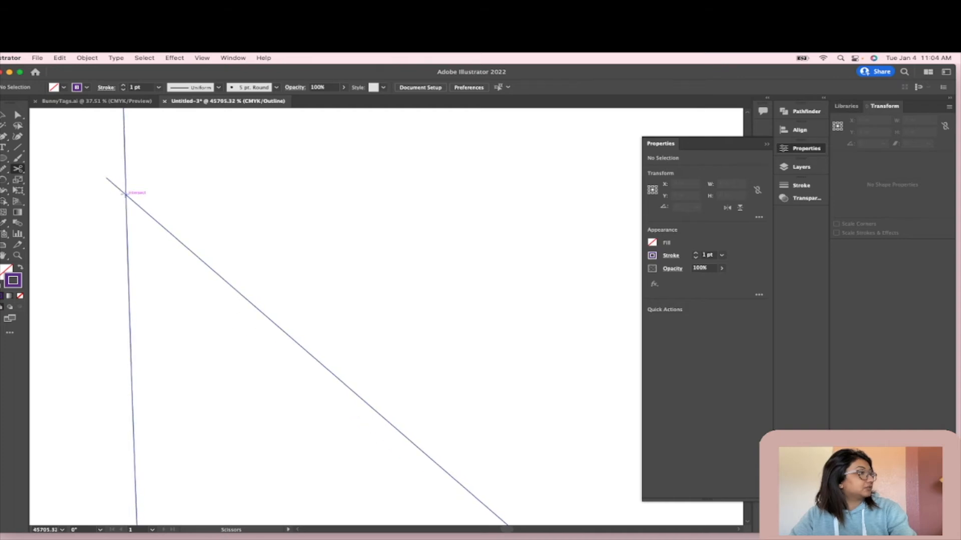
click(126, 194)
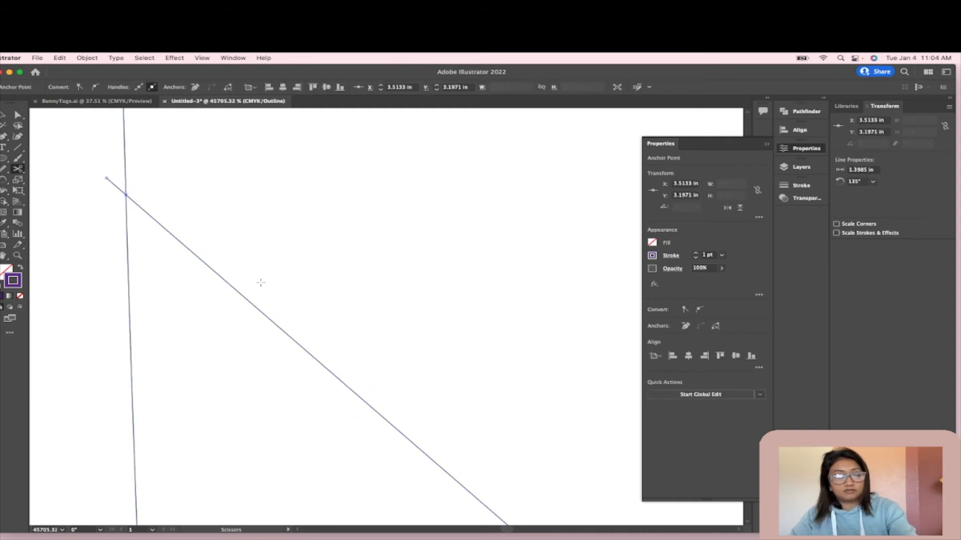
key(Delete)
key(Delete)
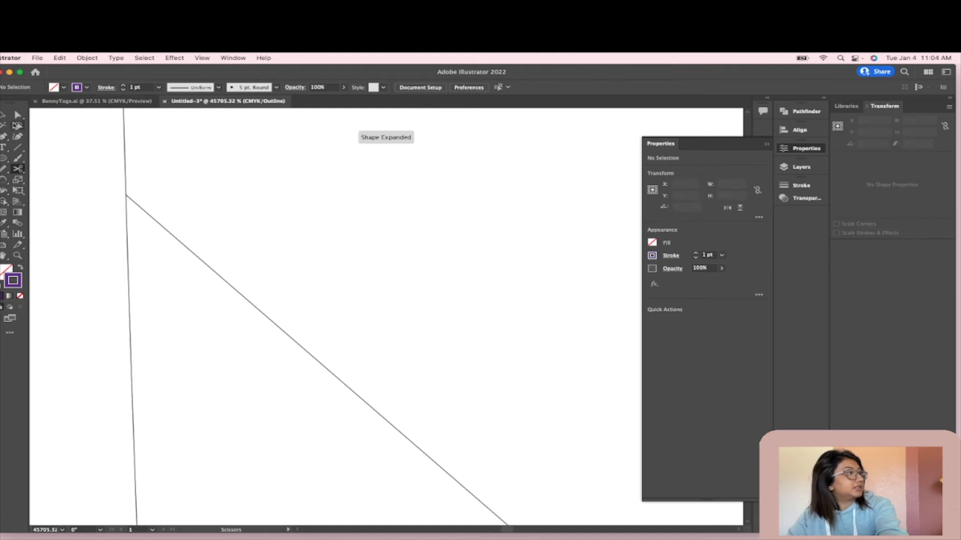
click(4, 114)
Shorten the right diagonal line by moving its upper anchor point back along the line to the right ear's outline
scroll(393, 341, down, 5)
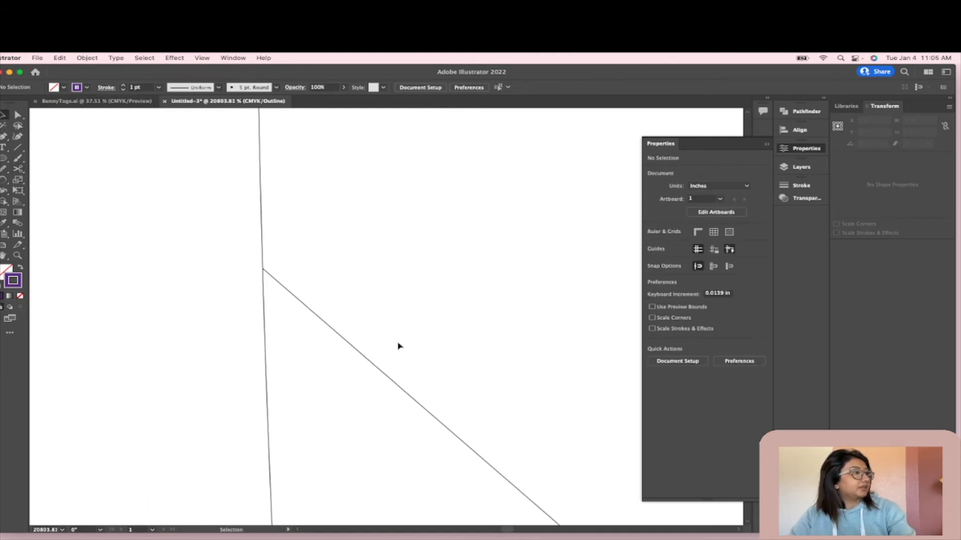
scroll(400, 342, down, 4)
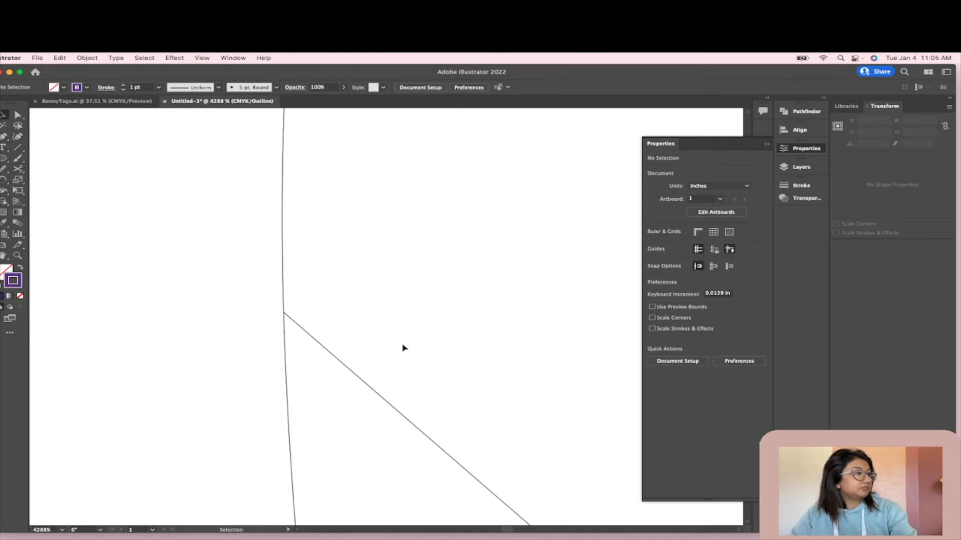
scroll(388, 331, down, 5)
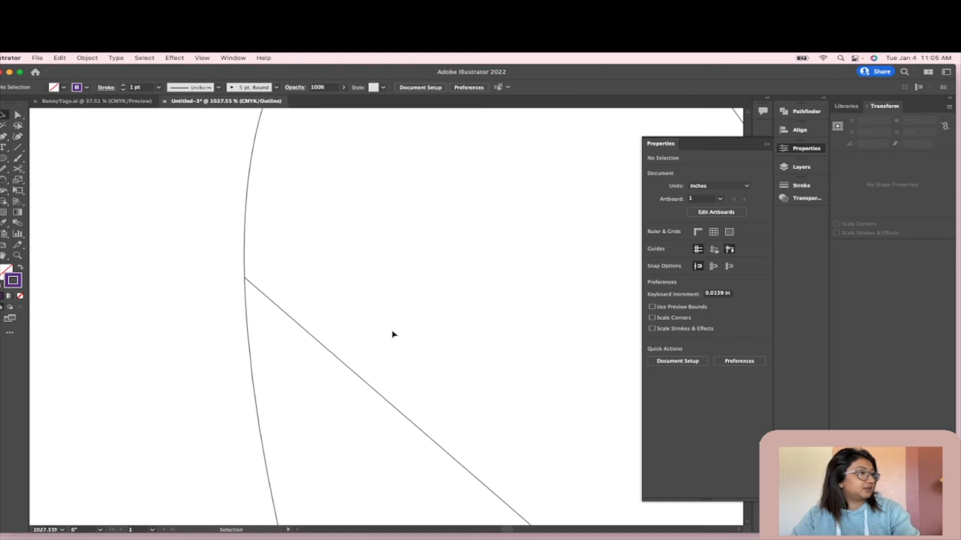
scroll(394, 336, down, 5)
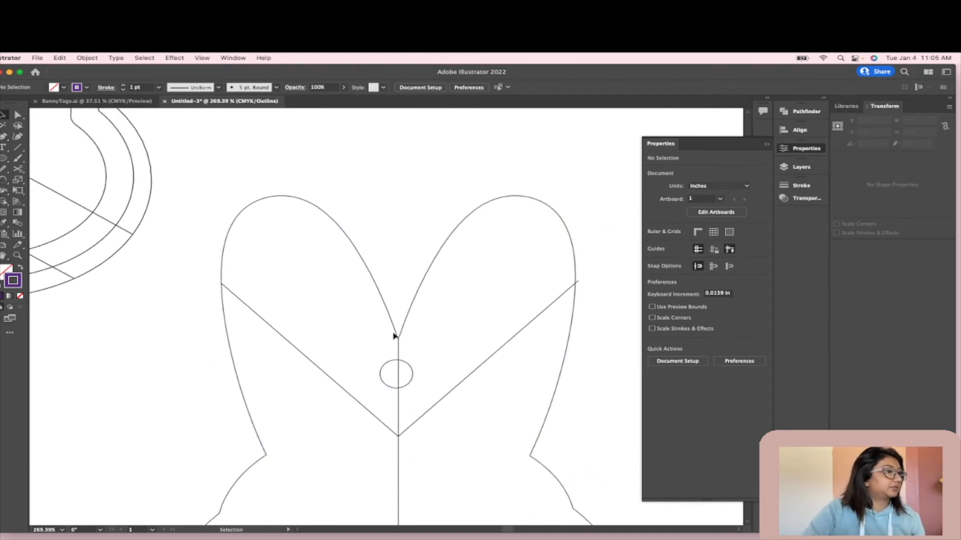
scroll(528, 268, up, 3)
scroll(449, 272, down, 2)
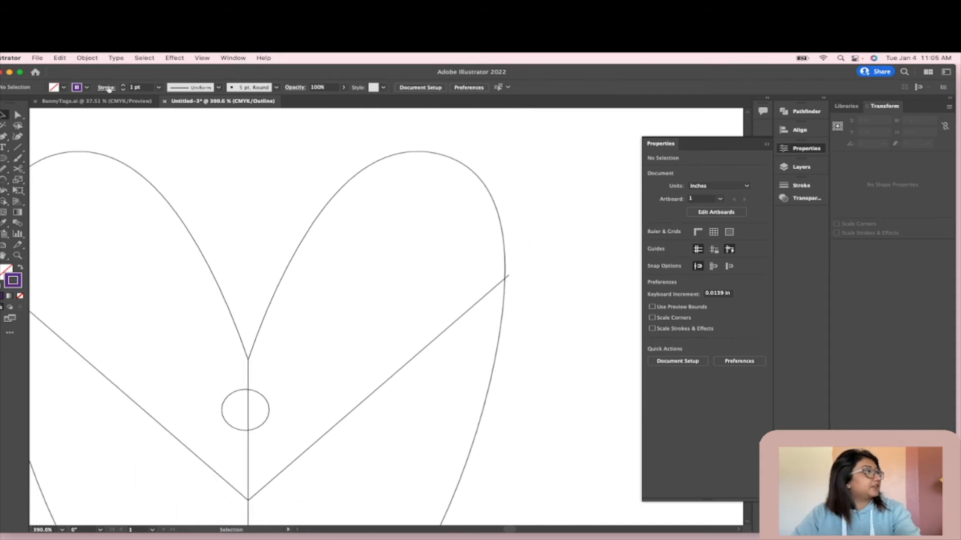
click(17, 116)
scroll(360, 231, up, 3)
scroll(569, 291, right, 5)
scroll(569, 291, down, 3)
click(517, 248)
scroll(519, 250, up, 3)
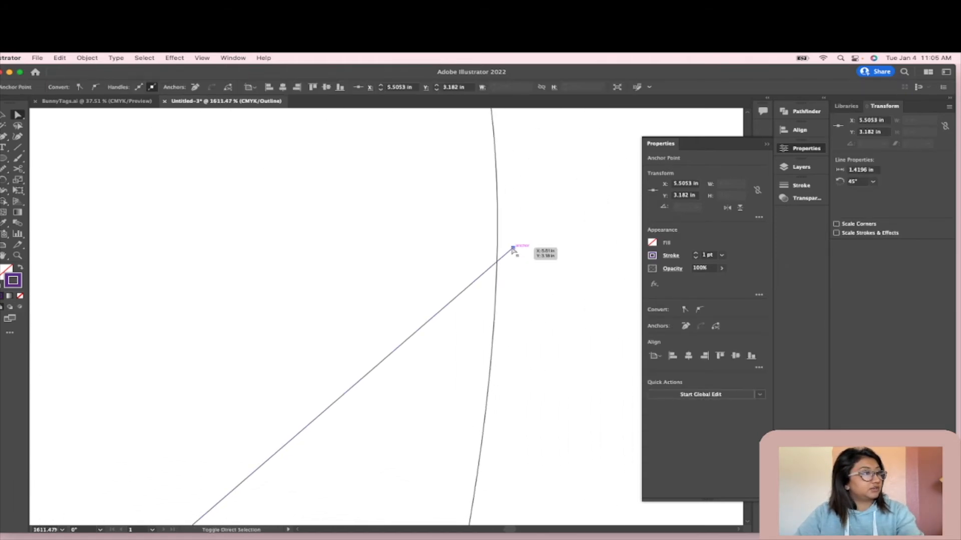
shift+click(513, 248)
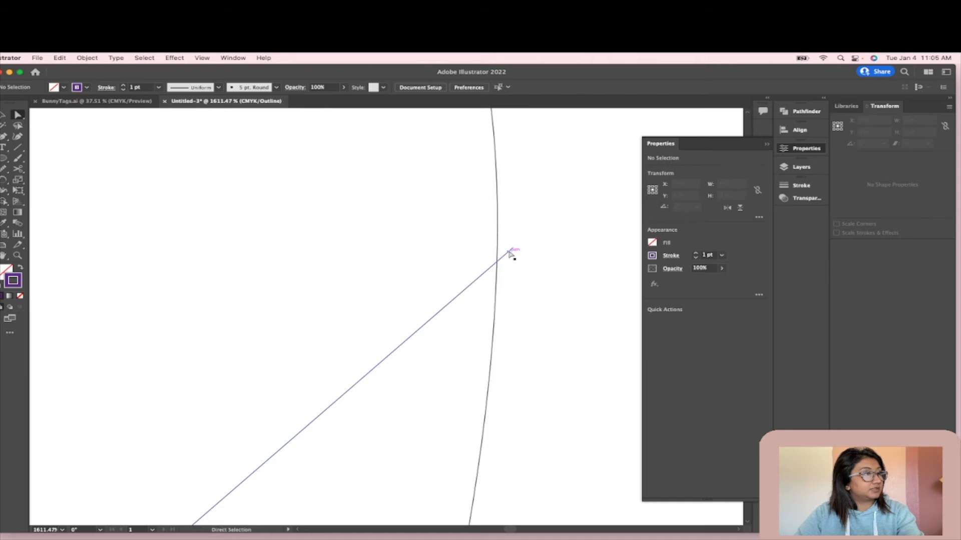
click(510, 249)
shift+click(509, 254)
scroll(518, 249, up, 5)
drag(513, 250, 456, 299)
click(502, 296)
Fine-tune the right diagonal's upper anchor so it sits exactly on the intersection with the ear outline
scroll(472, 302, up, 3)
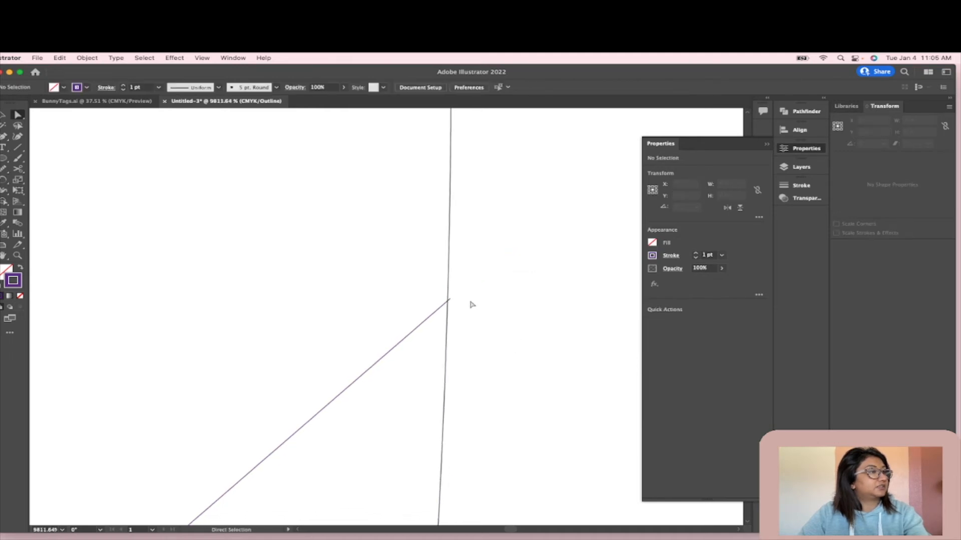
click(444, 299)
drag(443, 299, 439, 302)
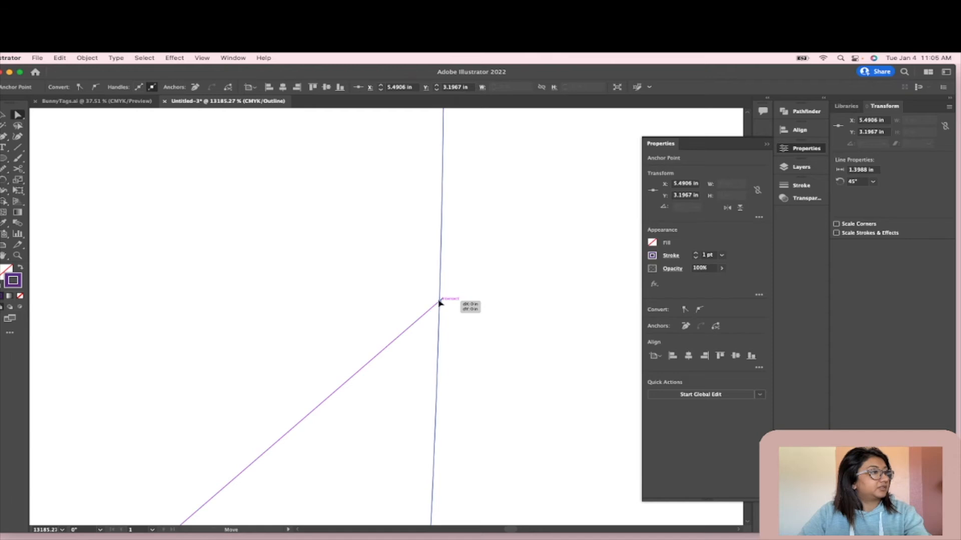
click(489, 293)
Select both diagonal lines of the V below the hole and group them
scroll(491, 307, down, 6)
scroll(508, 400, down, 8)
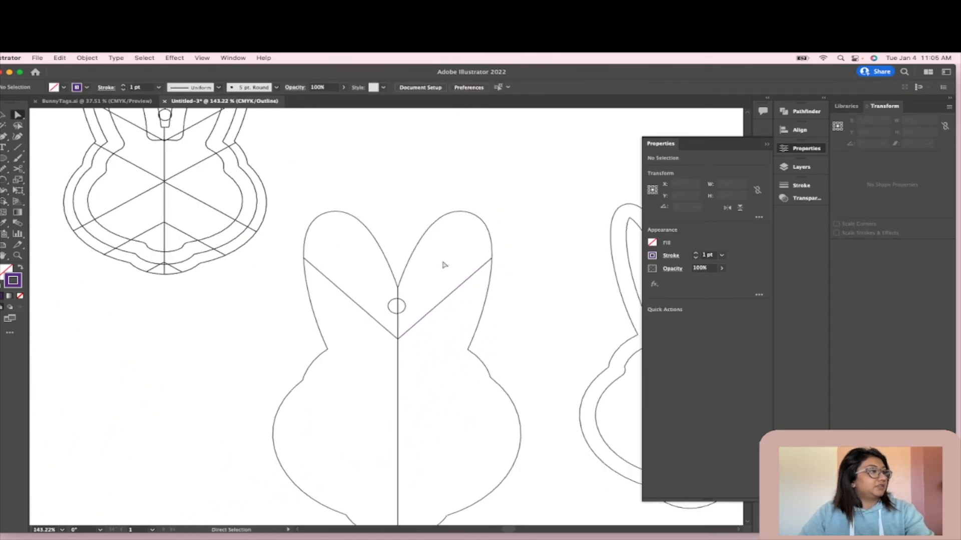
click(383, 323)
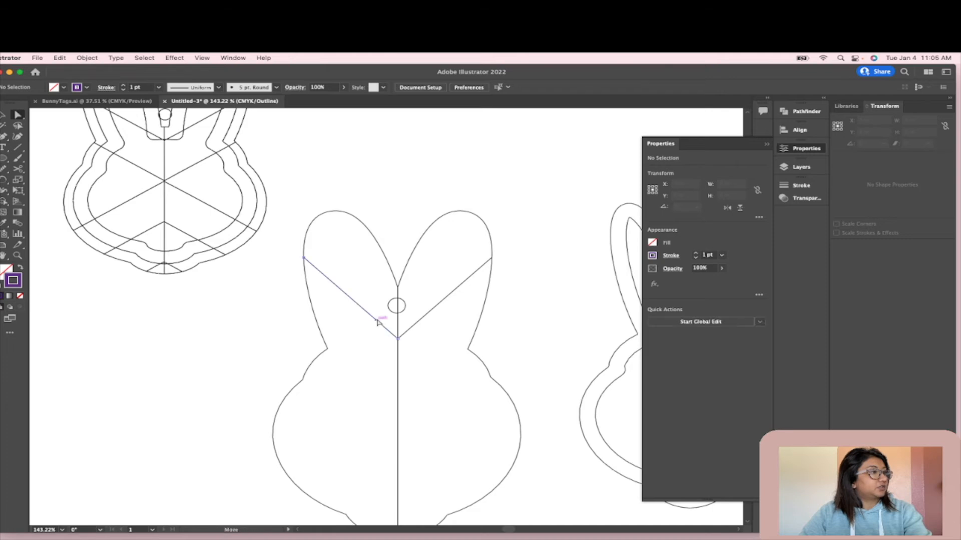
click(421, 319)
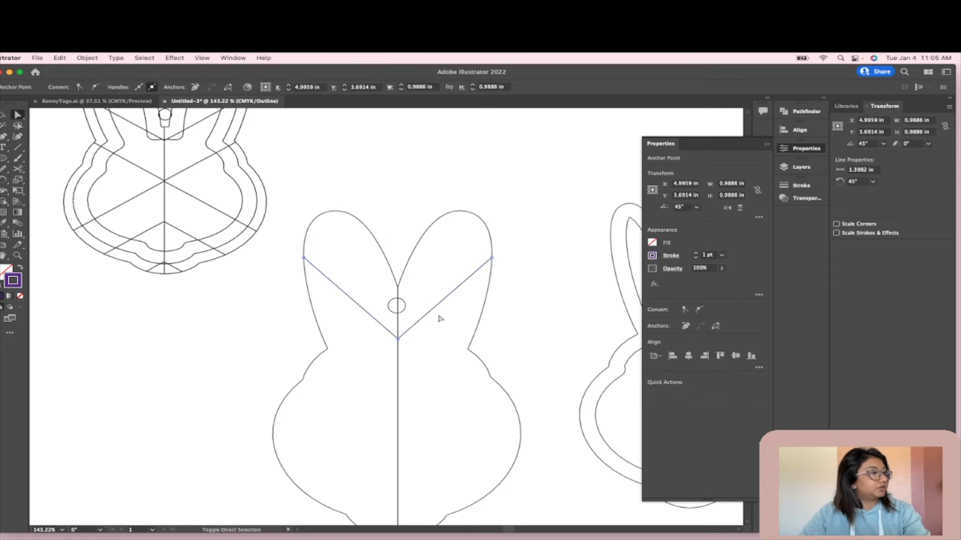
click(388, 326)
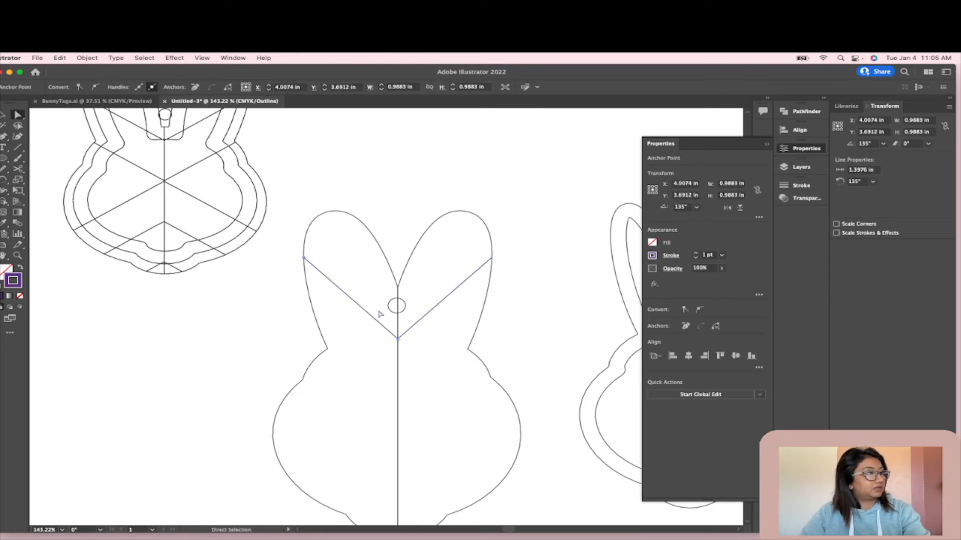
click(2, 114)
click(149, 285)
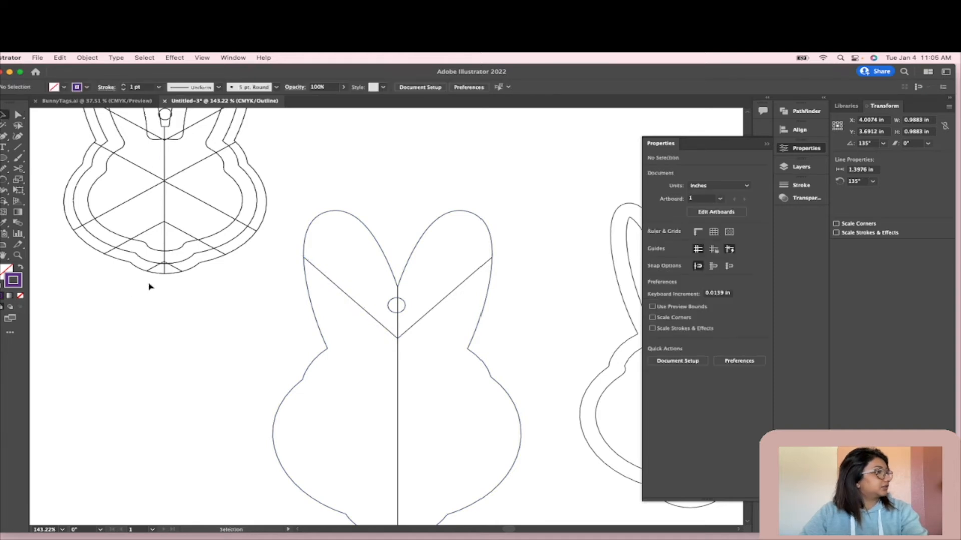
click(349, 297)
shift+click(441, 303)
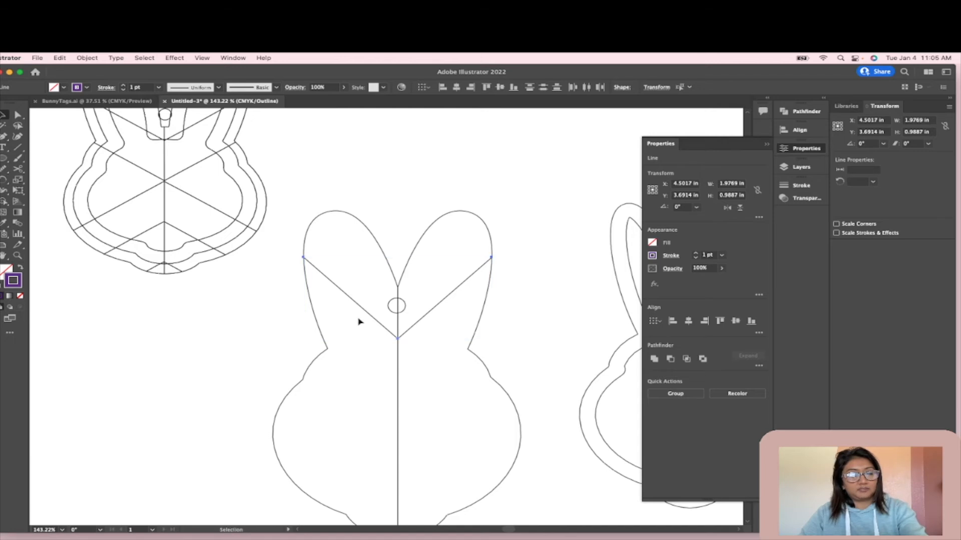
key(super+g)
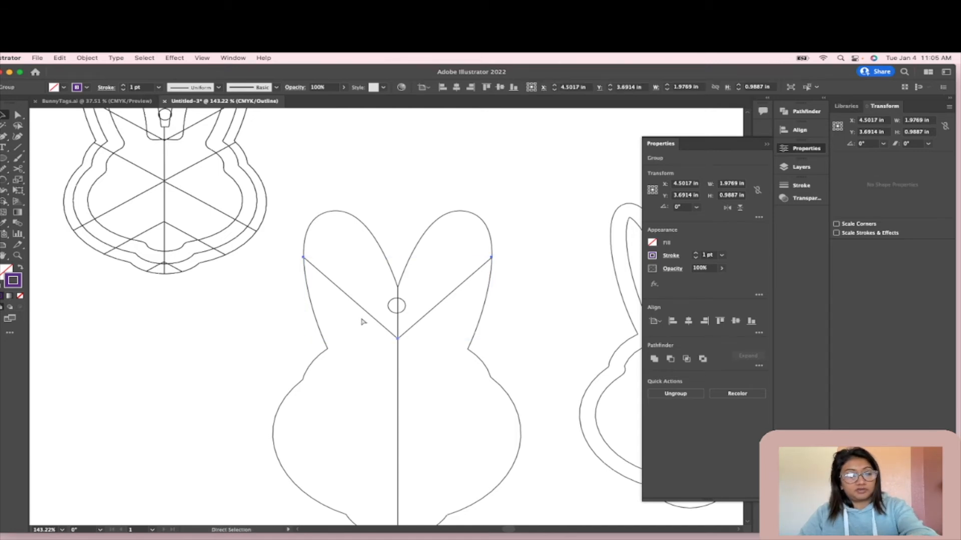
Copy the grouped V lines, paste a duplicate and deselect it
key(a)
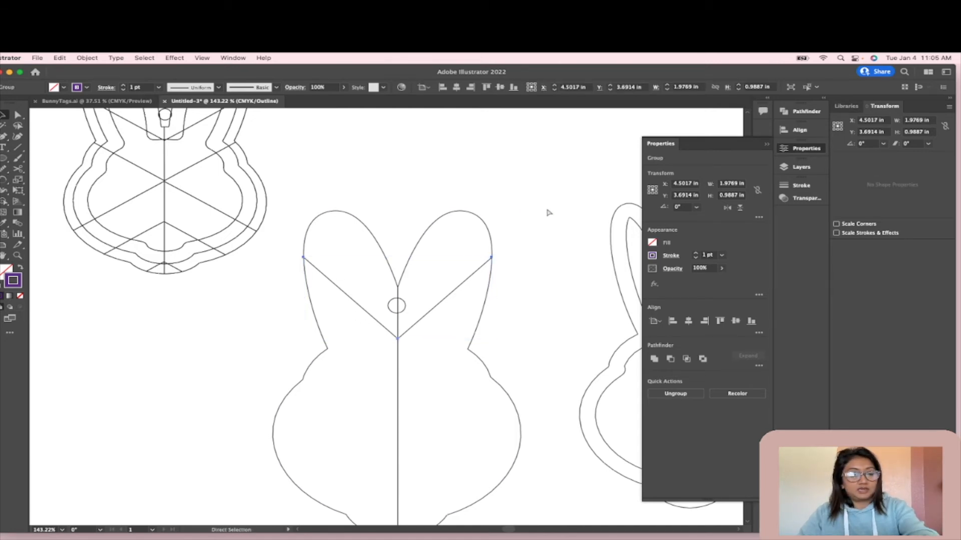
key(v)
key(super+c)
key(super+v)
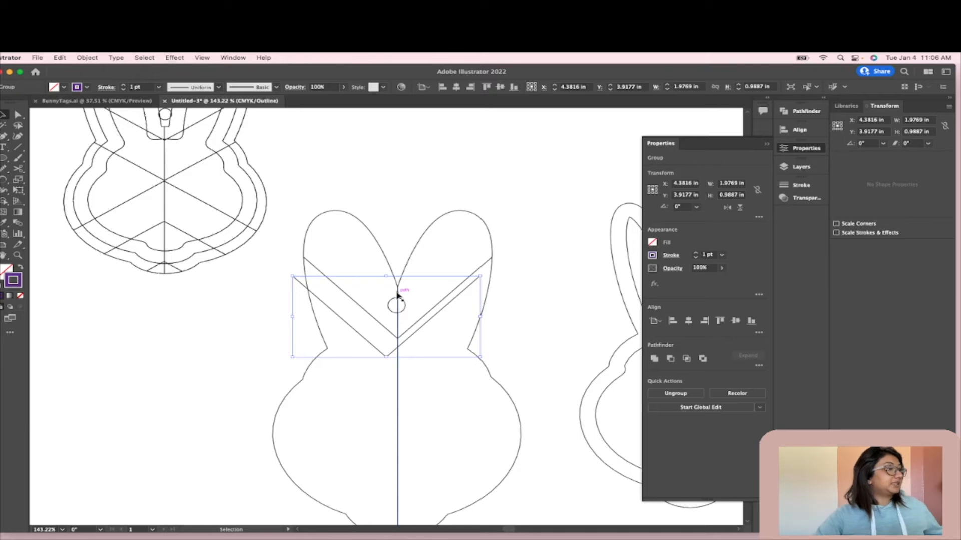
click(392, 362)
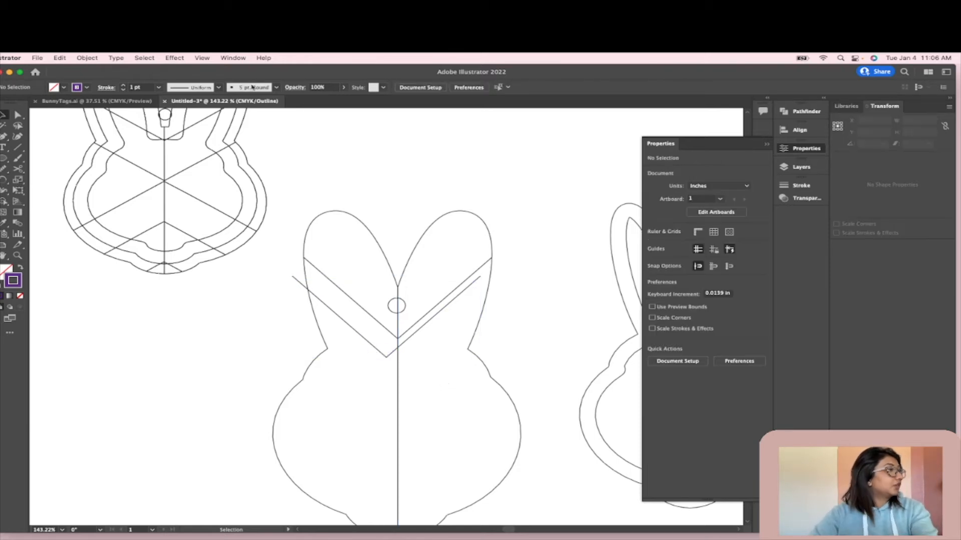
Show the document grid and turn on snapping to the grid
click(140, 58)
mouse_move(163, 58)
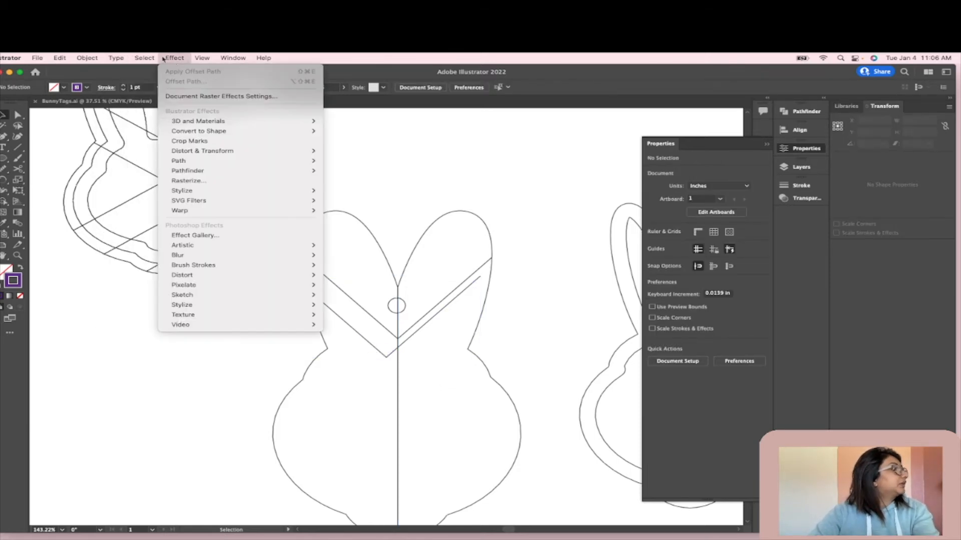
mouse_move(206, 59)
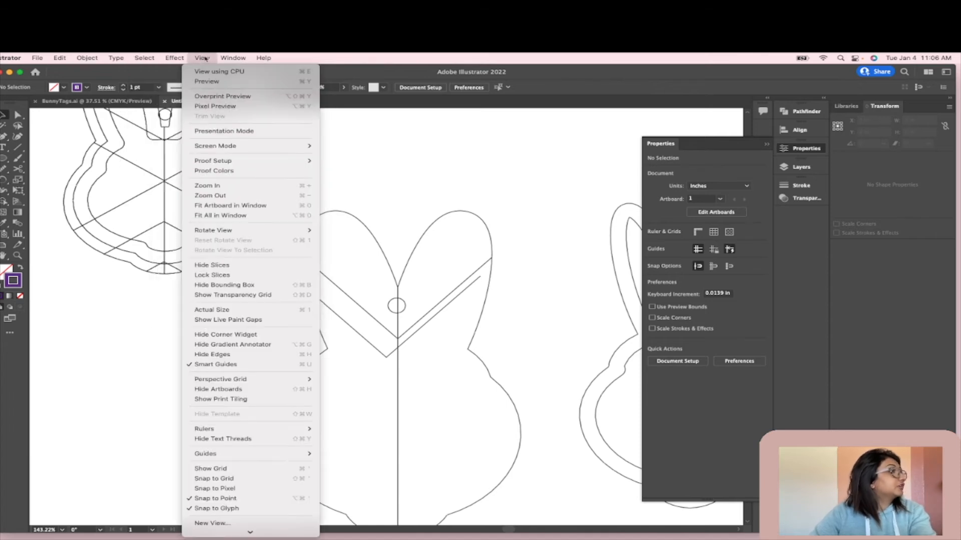
click(263, 469)
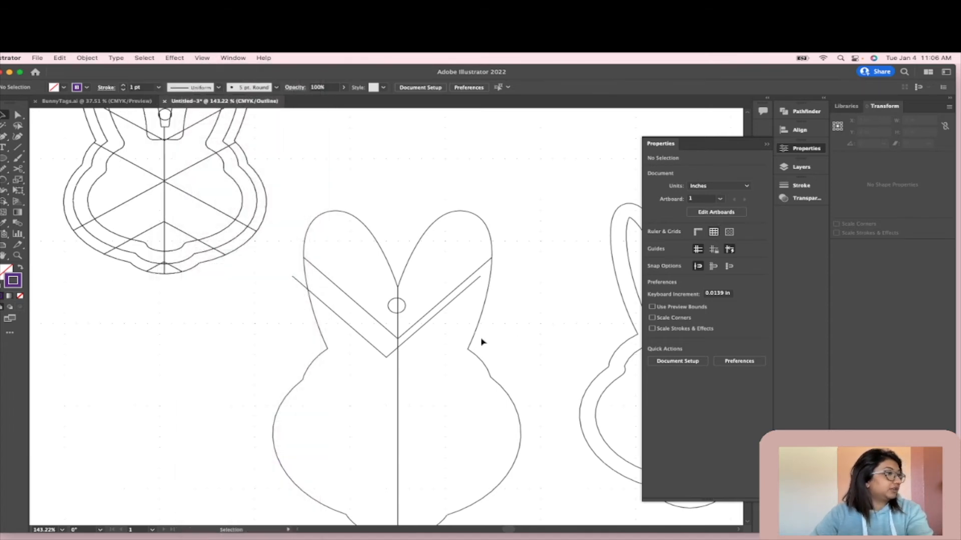
click(177, 59)
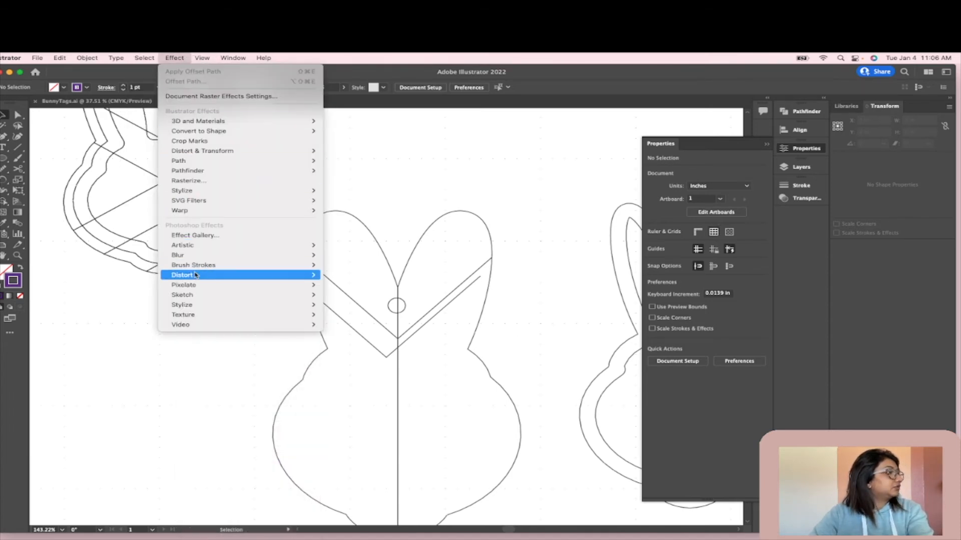
mouse_move(208, 290)
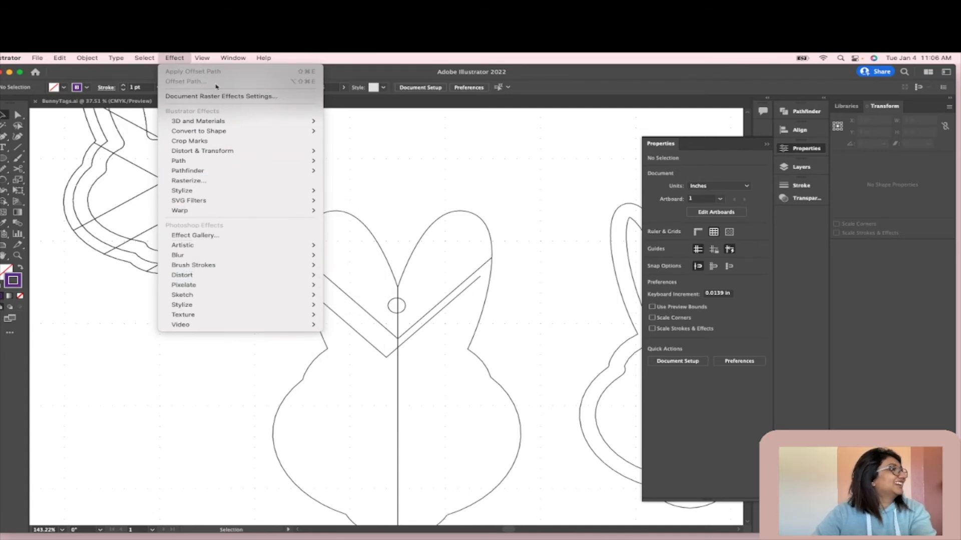
mouse_move(201, 59)
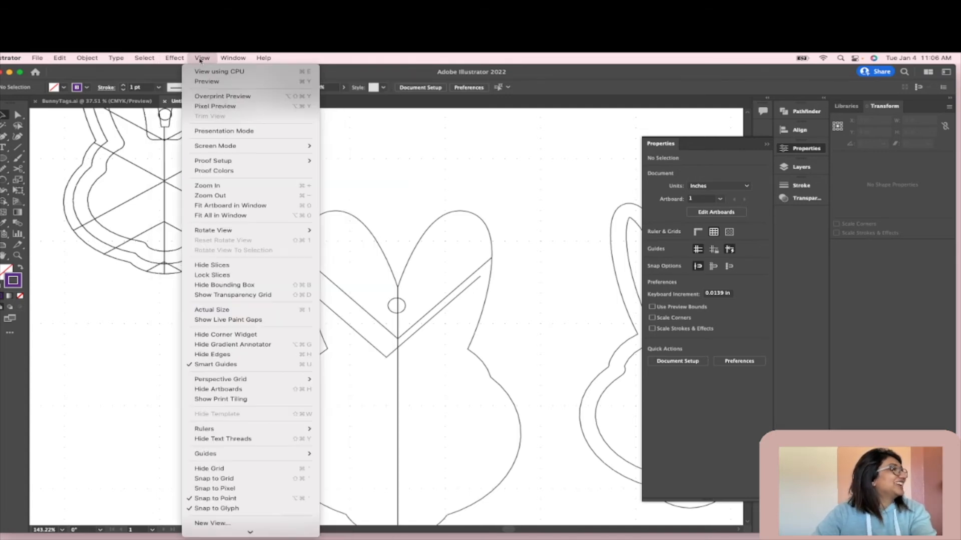
click(226, 476)
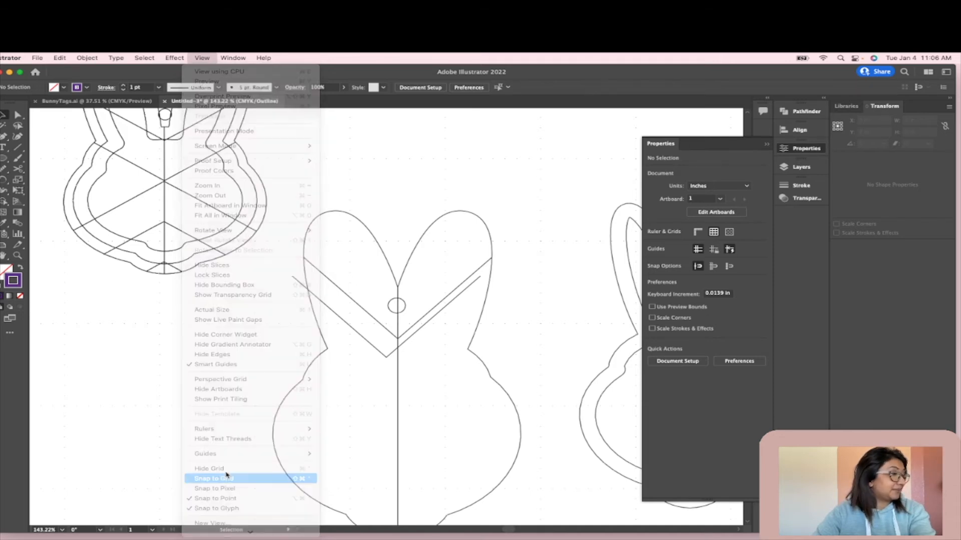
Move the duplicated V directly below the first V so that its tip meets the vertical centre line
click(390, 356)
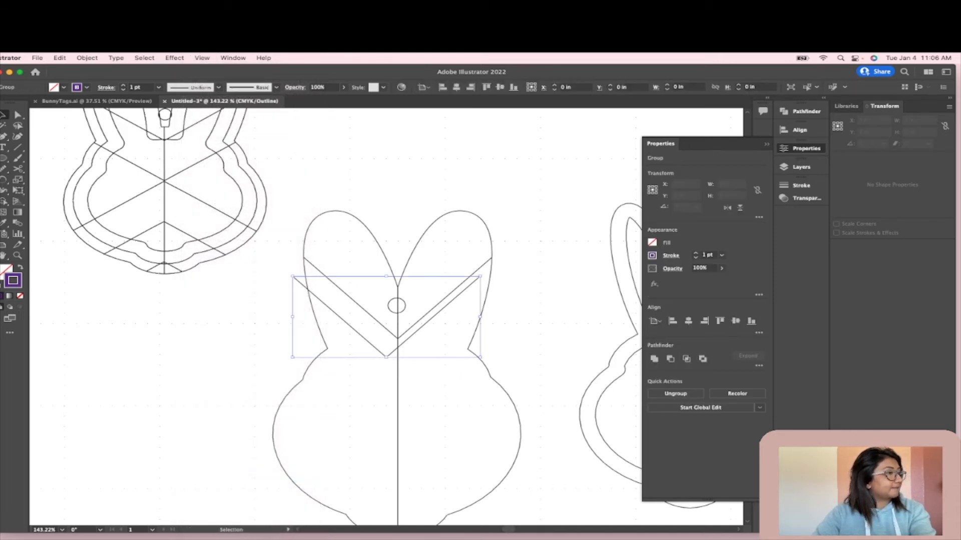
click(104, 334)
mouse_move(389, 361)
mouse_down()
mouse_move(395, 401)
mouse_move(350, 375)
mouse_move(399, 370)
mouse_up()
scroll(401, 358, up, 5)
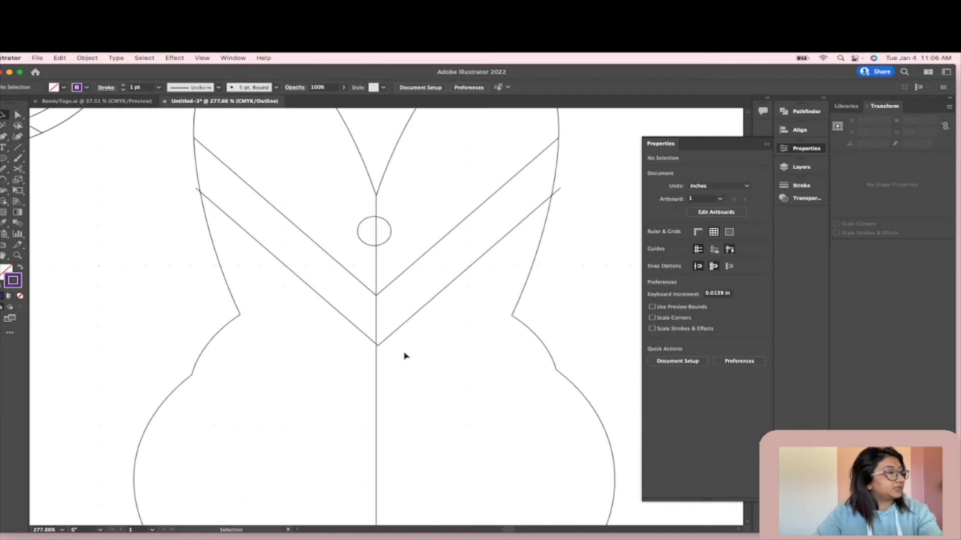
click(371, 346)
click(367, 344)
scroll(380, 350, up, 4)
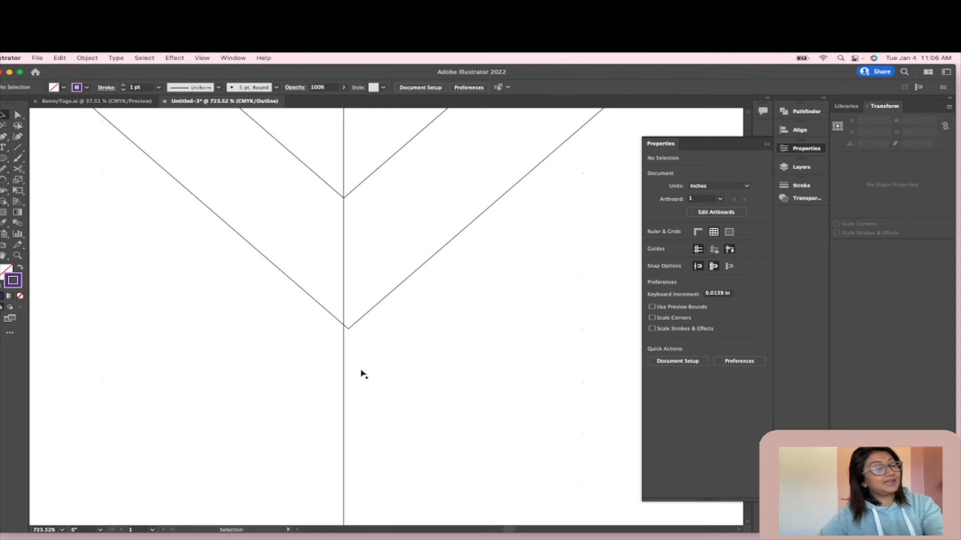
click(345, 335)
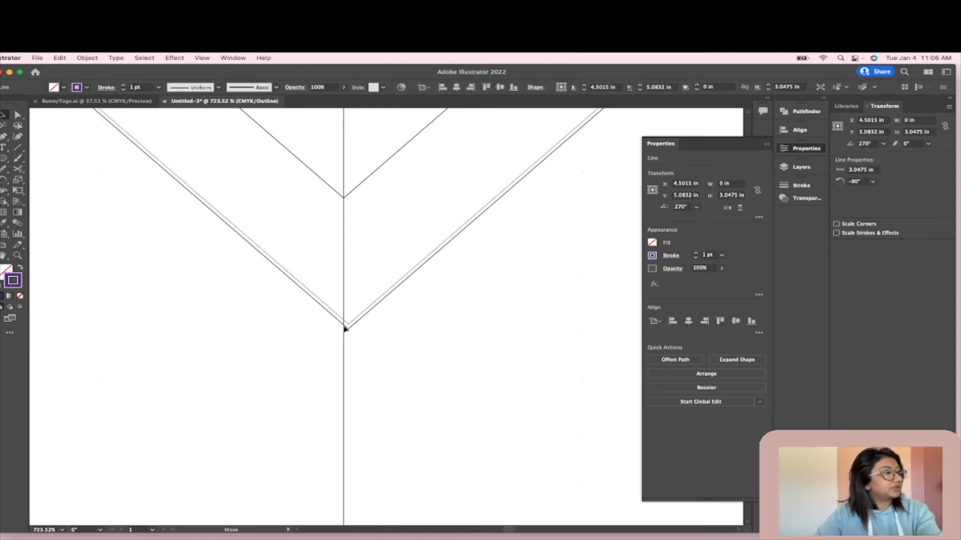
click(345, 330)
scroll(378, 359, down, 5)
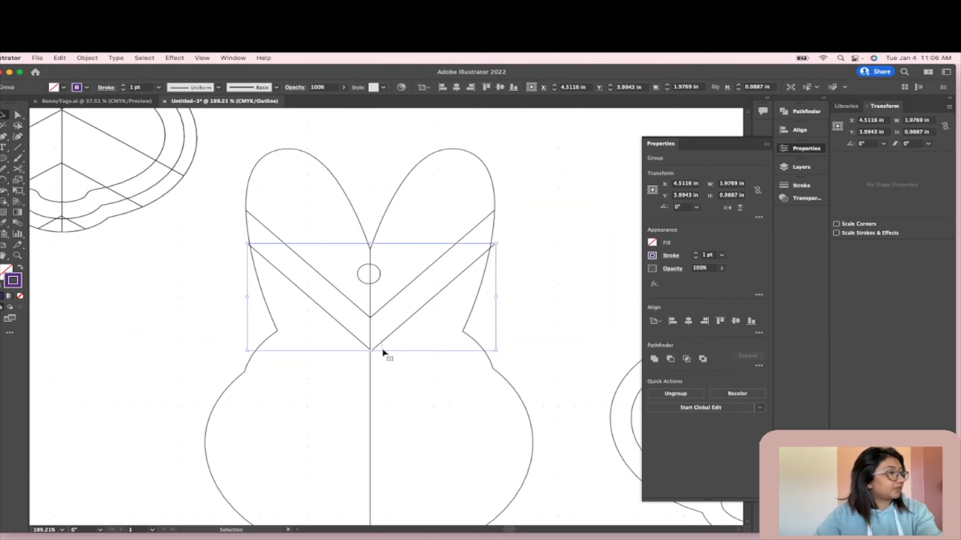
click(393, 340)
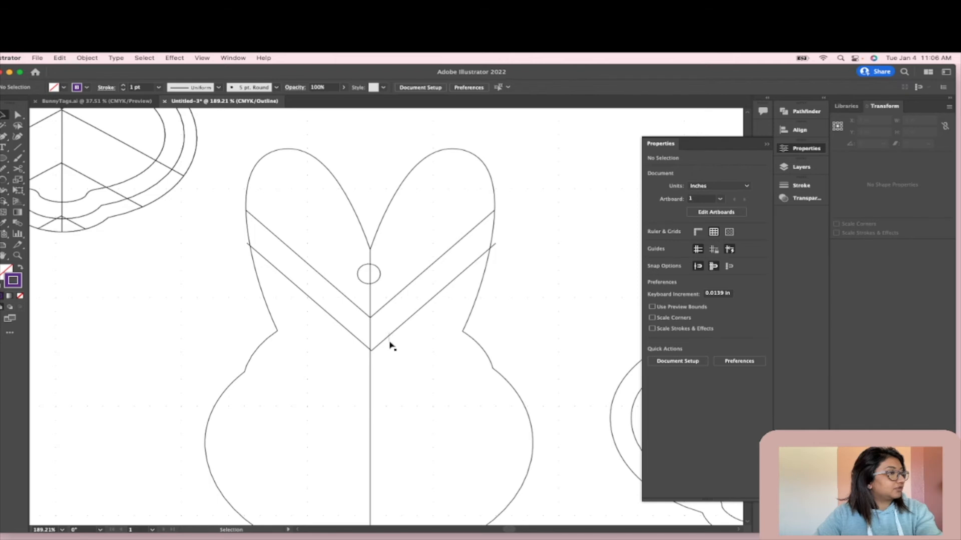
Nudge the second V straight down by two increments to widen the gap below the first V
click(392, 333)
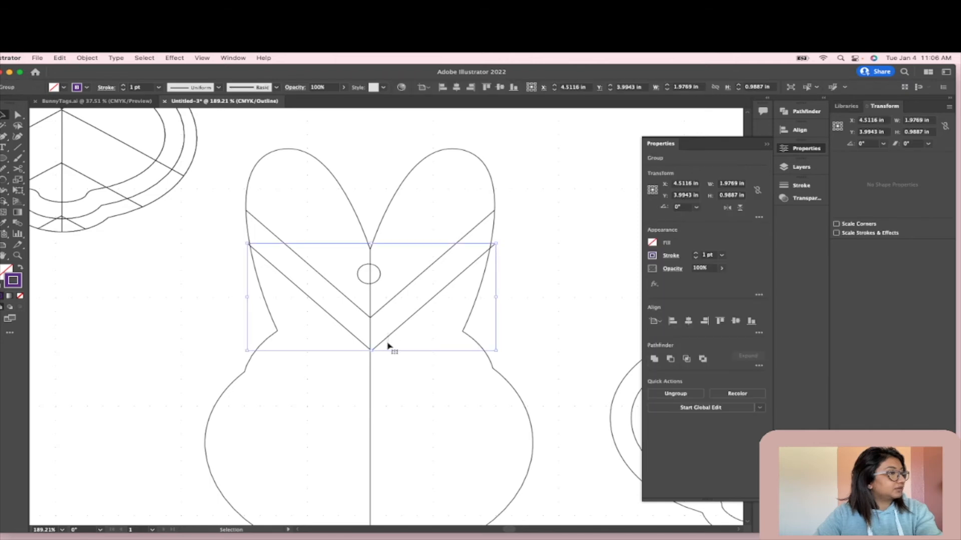
key(Down)
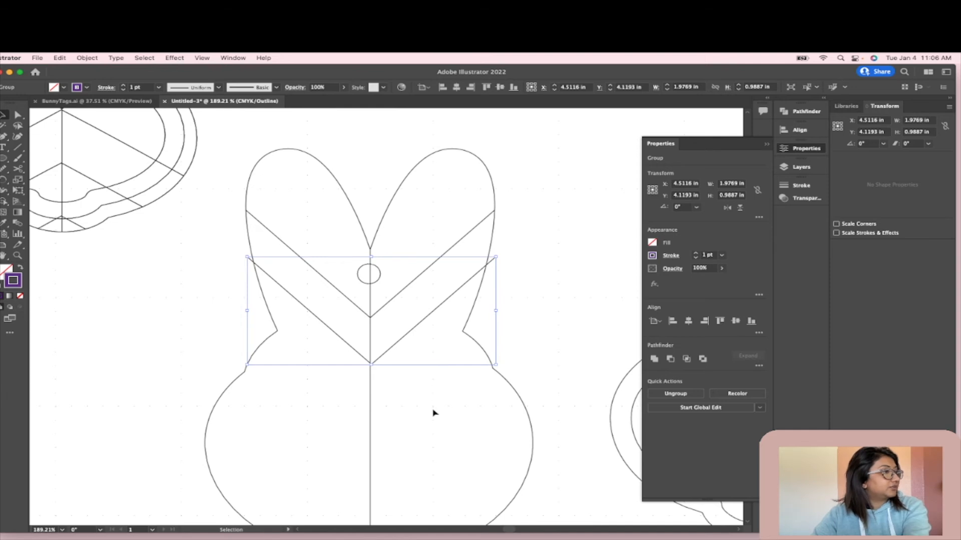
key(Down)
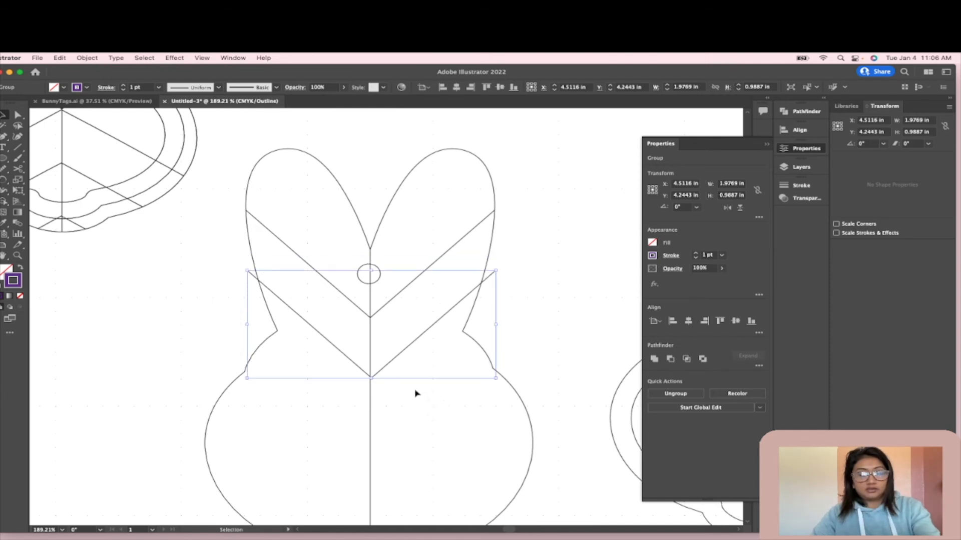
scroll(418, 317, up, 5)
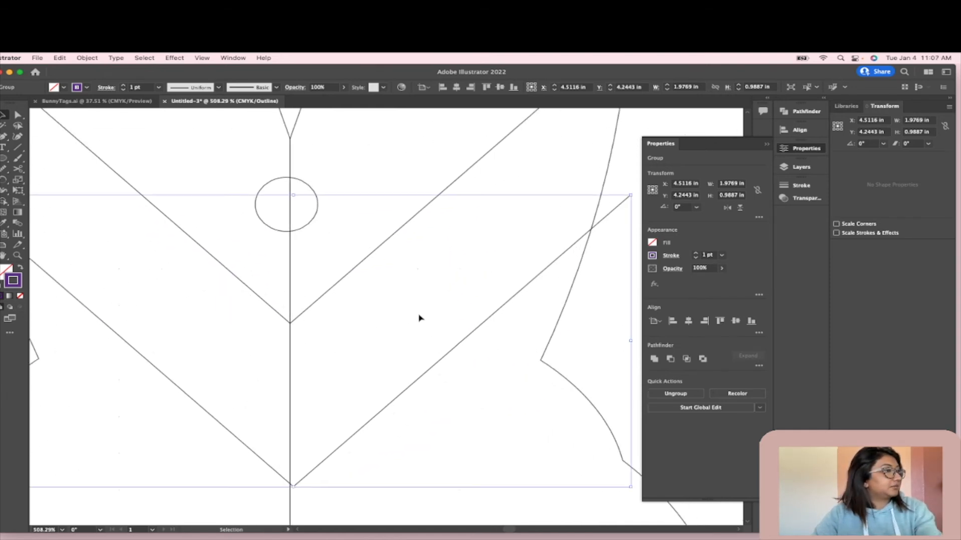
scroll(491, 319, down, 5)
Duplicate both V groups and place the pair of copies below them with the tips on the vertical centre line
drag(488, 320, 490, 331)
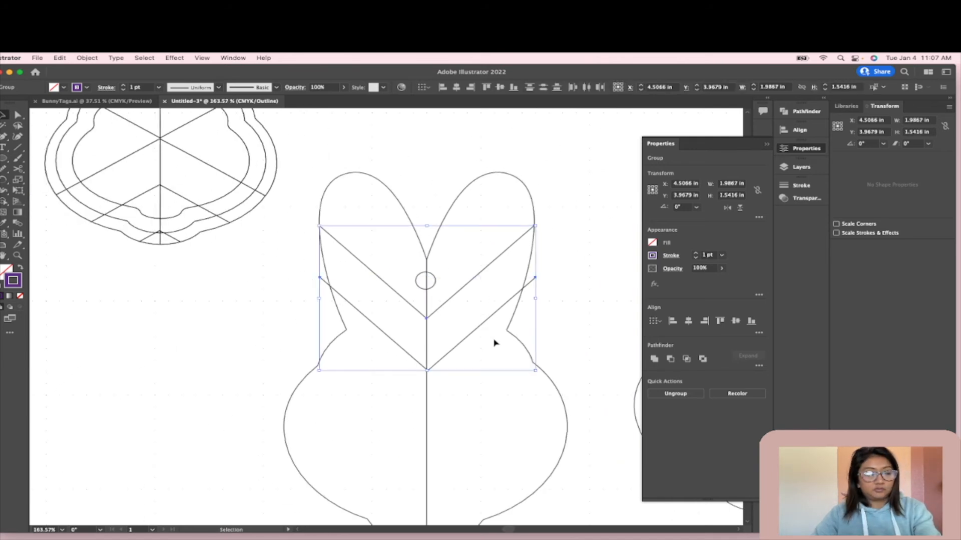
key(super+v)
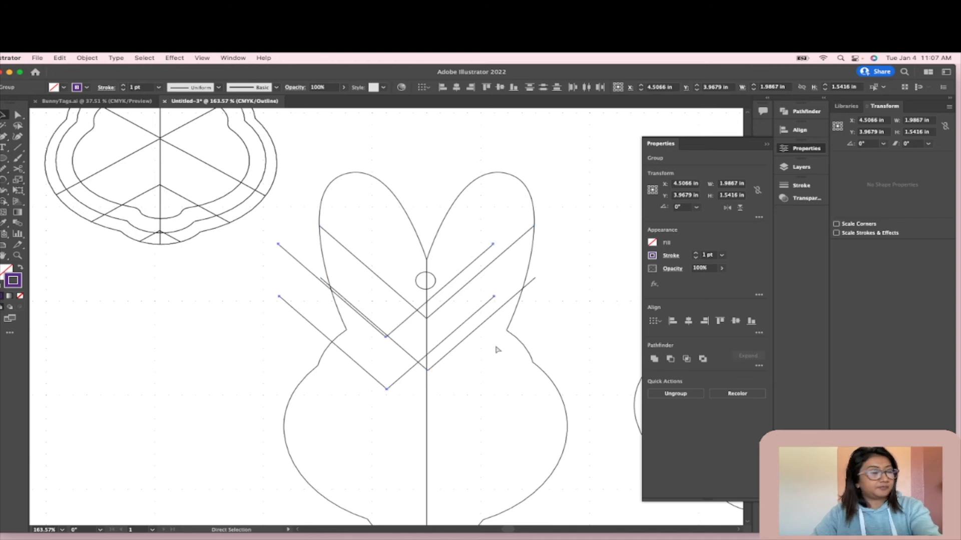
drag(434, 408, 433, 394)
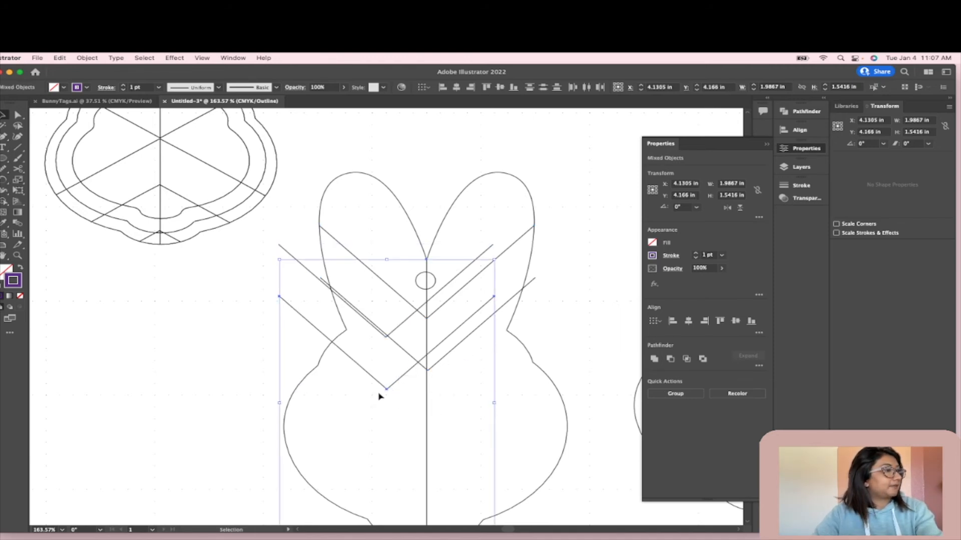
click(392, 375)
click(405, 321)
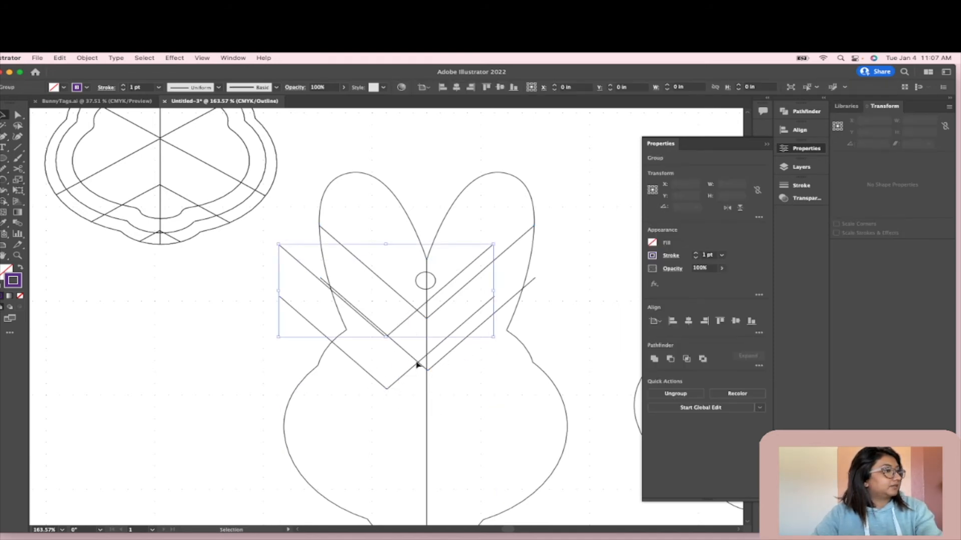
shift+click(399, 381)
drag(399, 382, 440, 467)
click(595, 270)
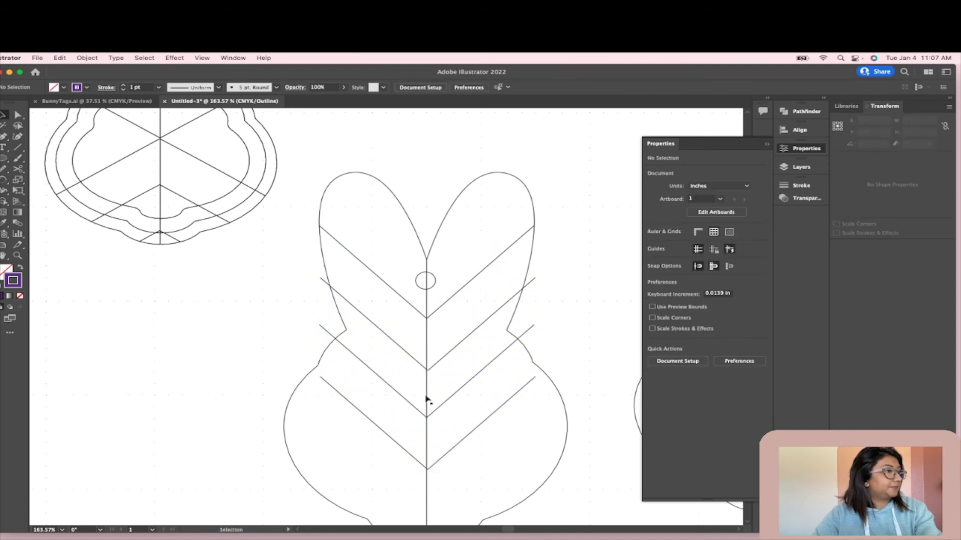
Paste another pair of V groups and place it below the four existing Vs, running past the bottom of the bunny outline
scroll(428, 398, down, 3)
scroll(244, 187, down, 3)
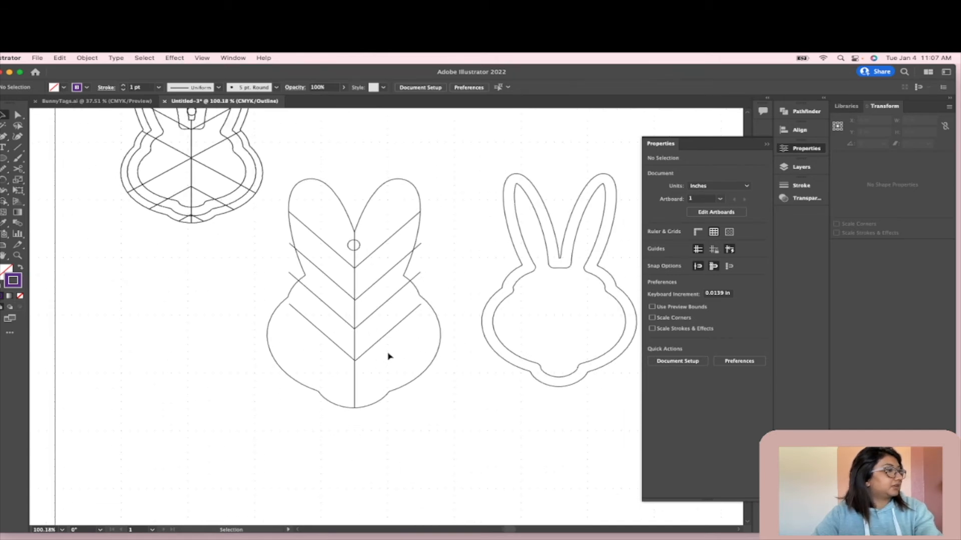
click(365, 353)
drag(376, 355, 421, 341)
drag(397, 373, 396, 373)
click(415, 325)
click(434, 288)
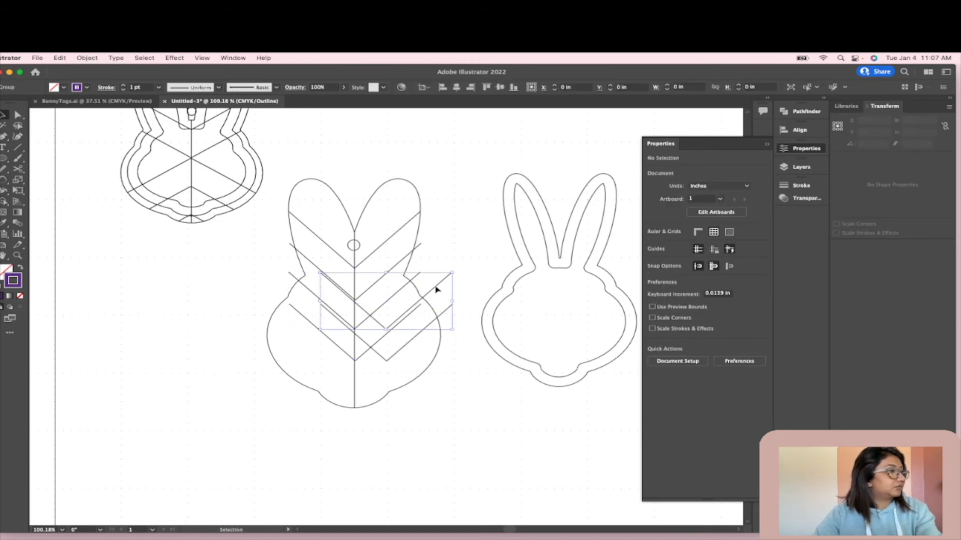
shift+click(448, 314)
drag(441, 340, 374, 374)
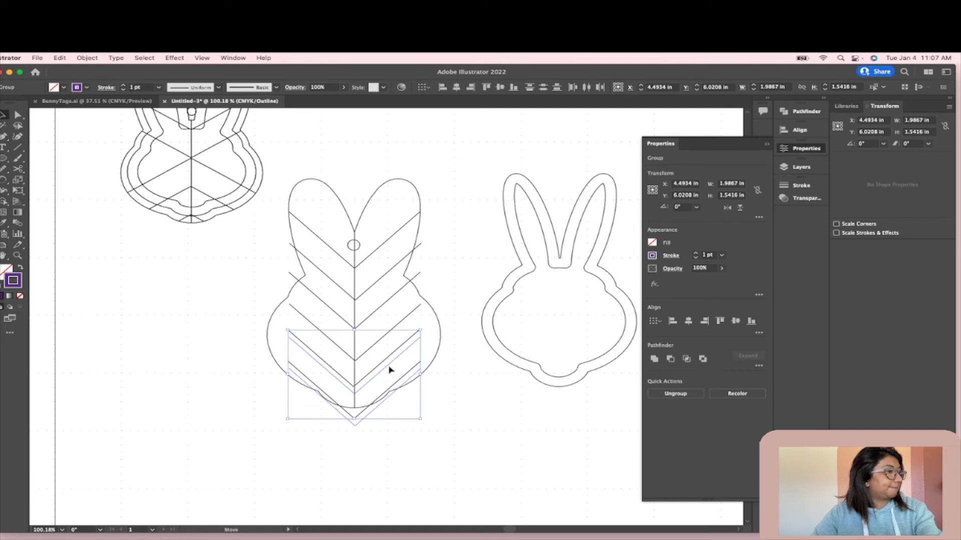
click(463, 426)
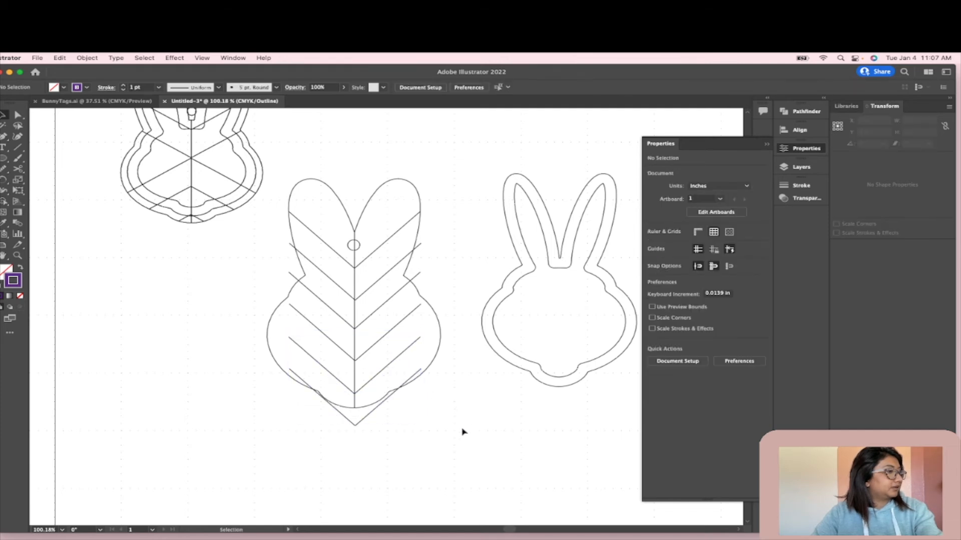
Cut the second V's left line with the Scissors tool near its crossing with the left ear's outline
scroll(414, 320, up, 4)
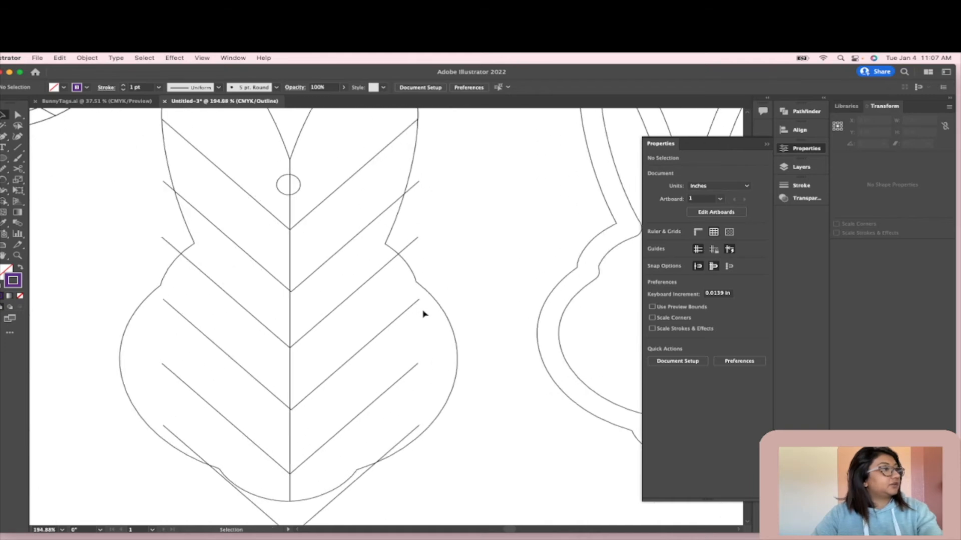
scroll(450, 291, up, 1)
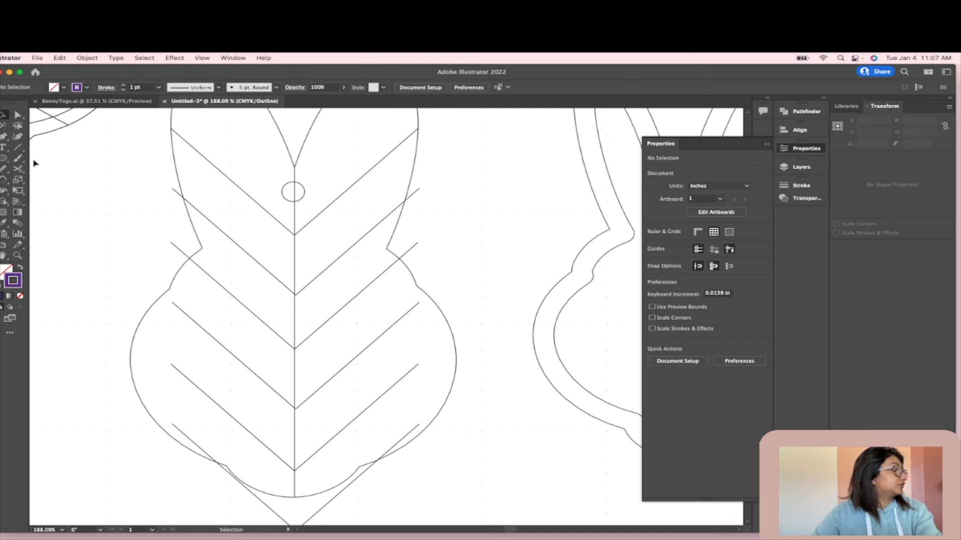
click(18, 169)
scroll(230, 219, up, 5)
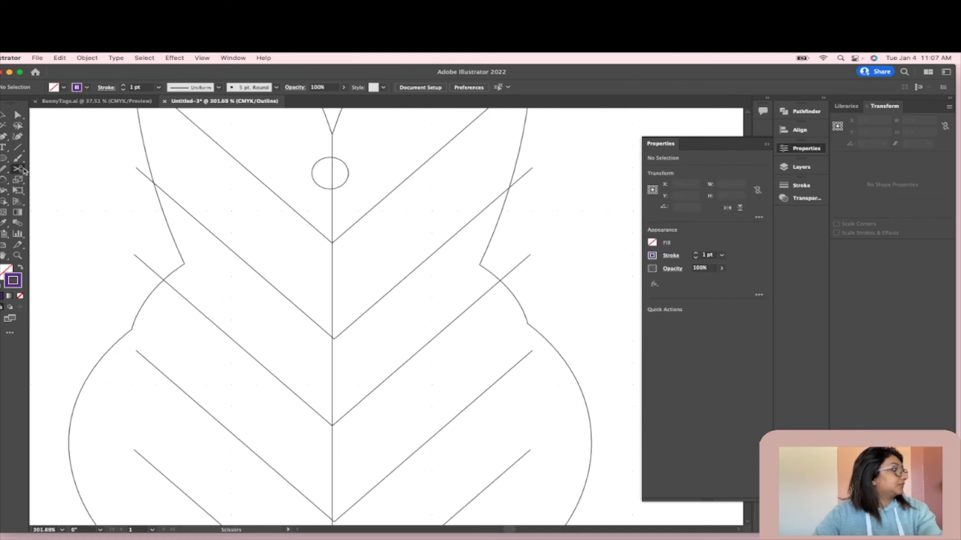
scroll(116, 171, up, 3)
key(v)
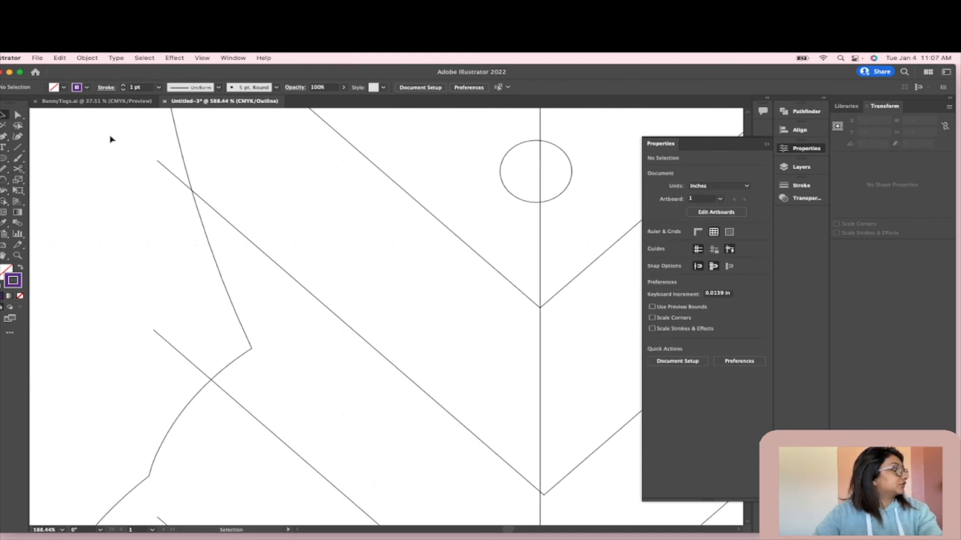
click(238, 232)
click(18, 169)
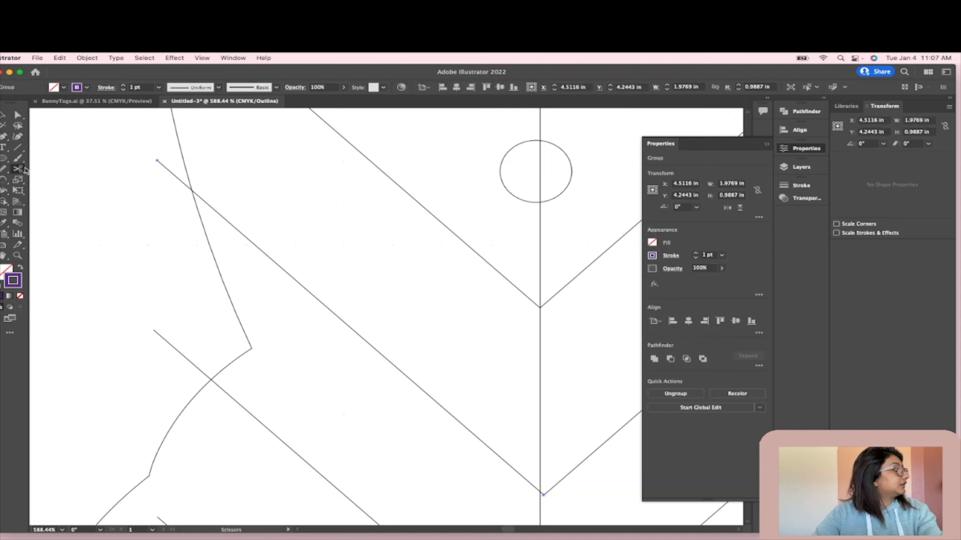
scroll(165, 200, up, 8)
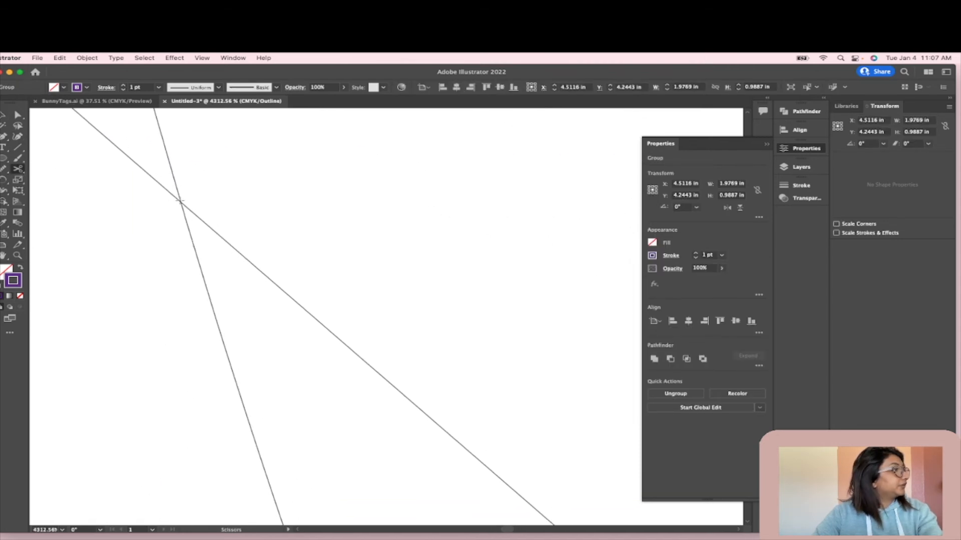
click(181, 201)
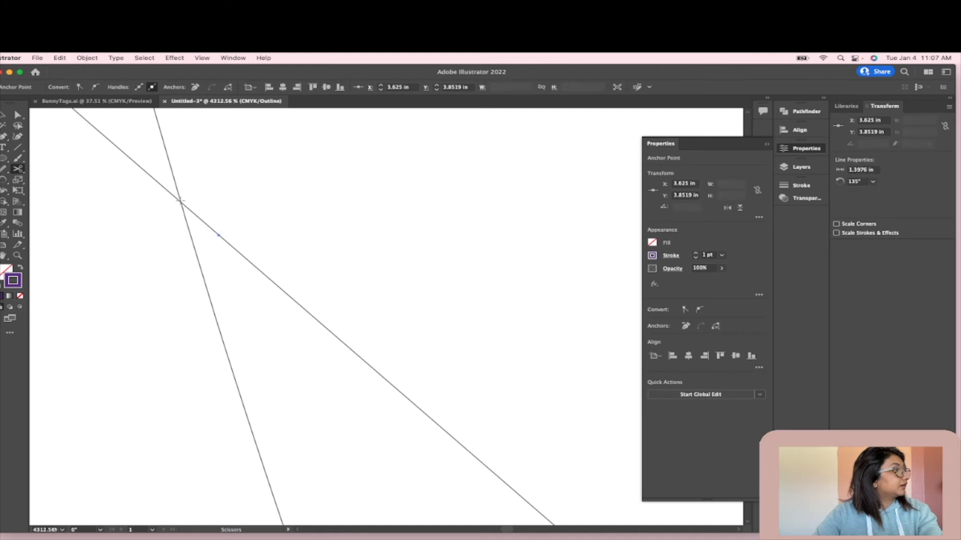
Fine-tune the cut on the second V's left line so its anchor point sits on the intersection with the ear outline
click(180, 200)
click(180, 201)
scroll(180, 198, up, 2)
scroll(179, 198, up, 2)
click(179, 206)
scroll(142, 170, left, 3)
scroll(157, 207, down, 2)
scroll(157, 207, down, 4)
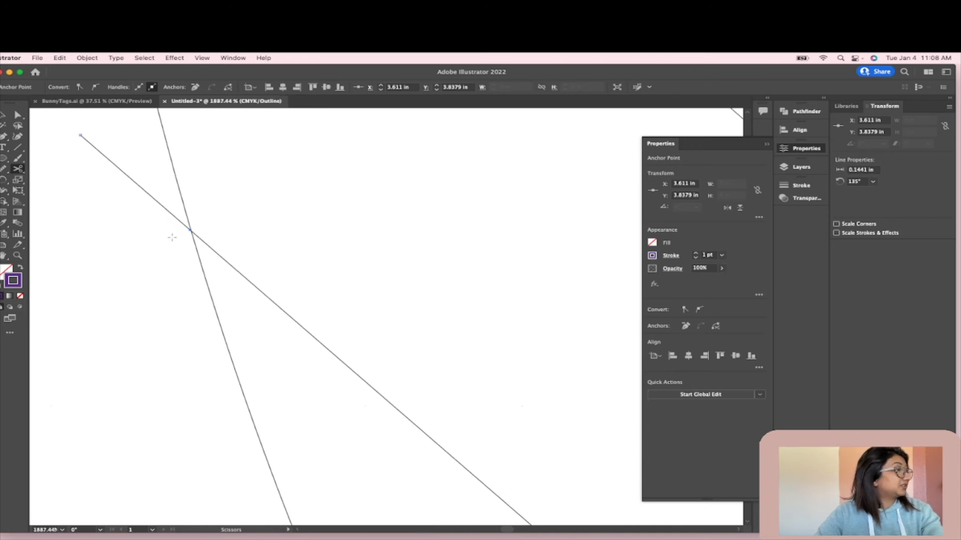
scroll(173, 228, up, 3)
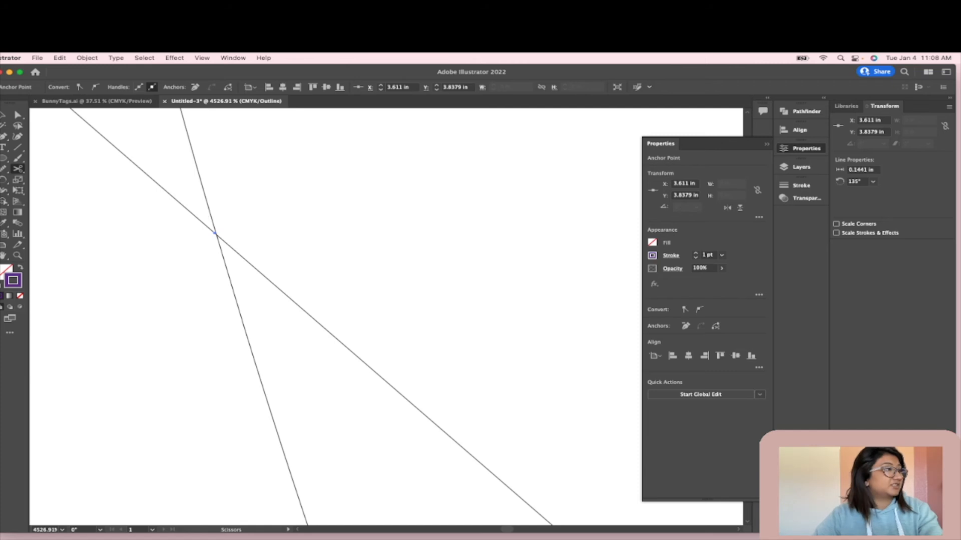
Delete the cut-off end of the second V's left line that sticks out past the left ear's outline
click(5, 115)
click(136, 197)
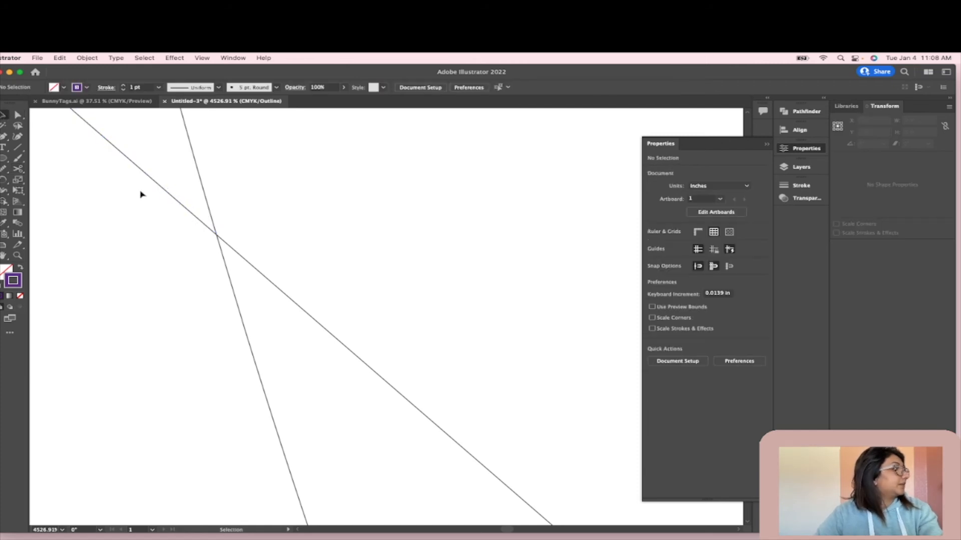
click(159, 187)
scroll(165, 210, down, 3)
drag(151, 170, 146, 208)
click(57, 155)
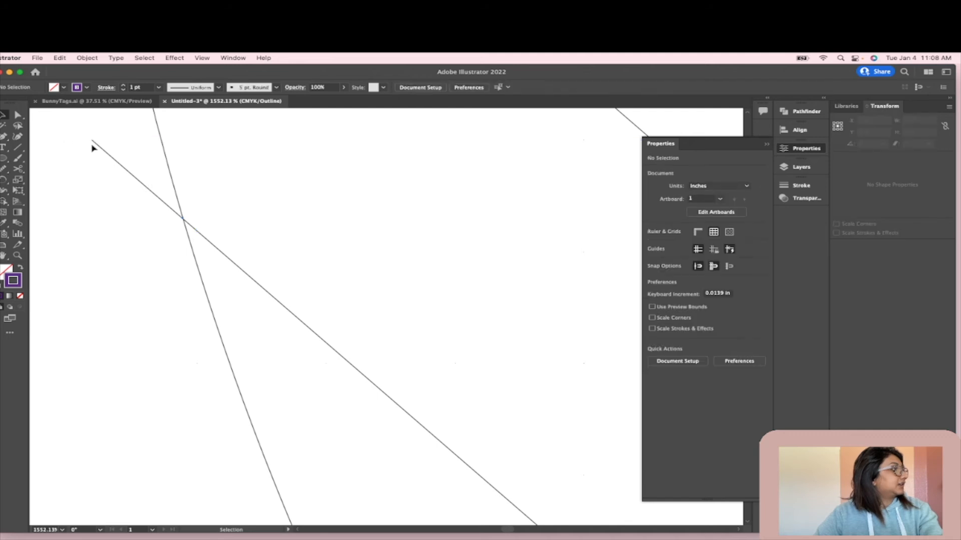
double_click(98, 148)
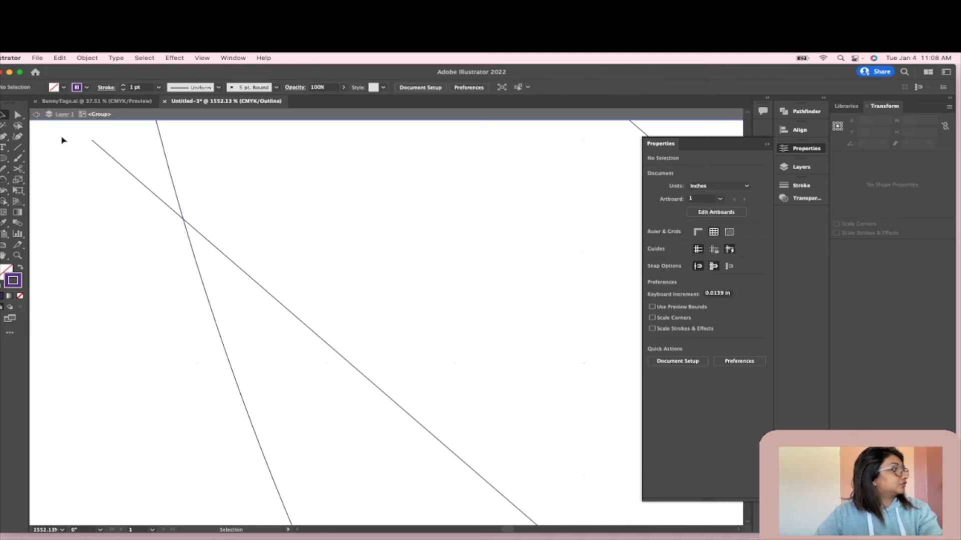
click(35, 114)
click(17, 115)
click(114, 161)
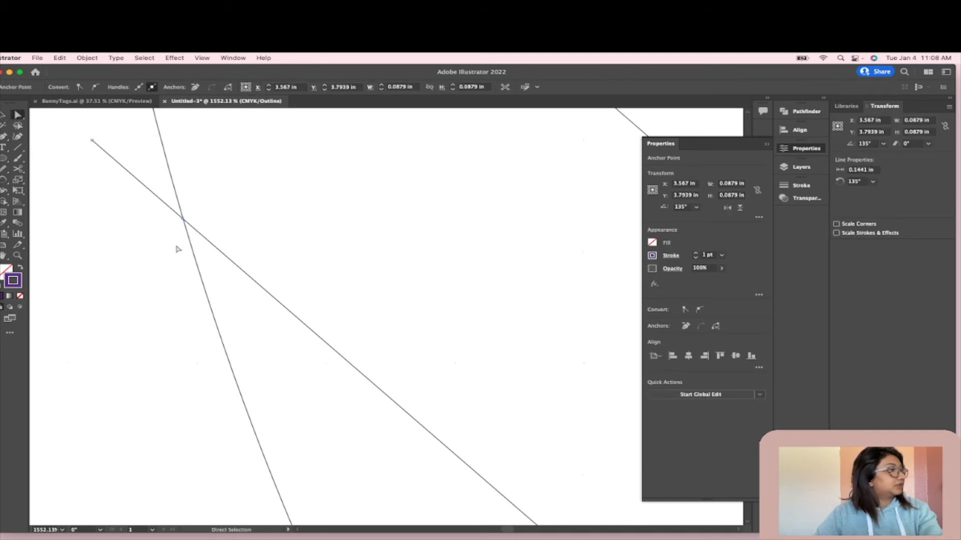
key(Delete)
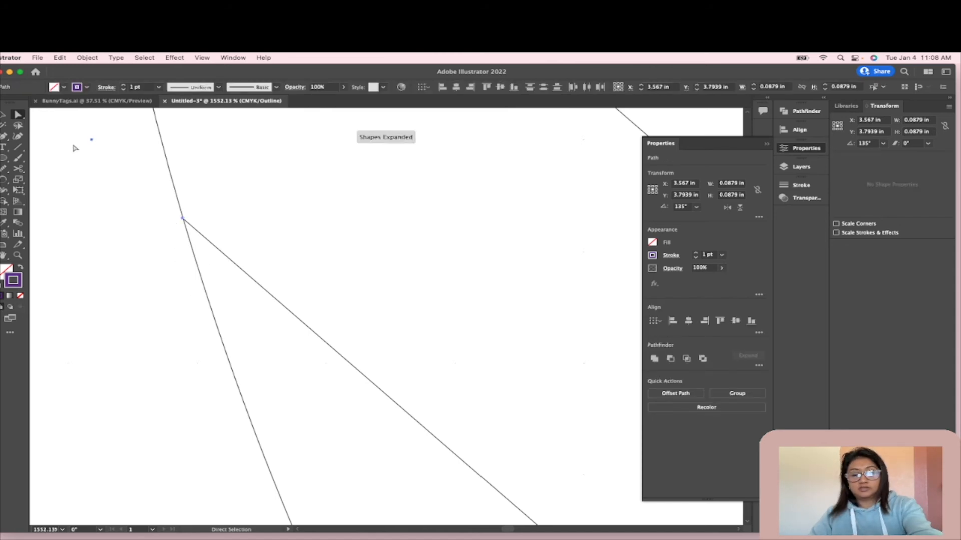
Cut the third V's left line with the Scissors tool at the bunny outline below the left ear and delete the overhanging pieces
scroll(71, 177, down, 1)
scroll(189, 215, down, 5)
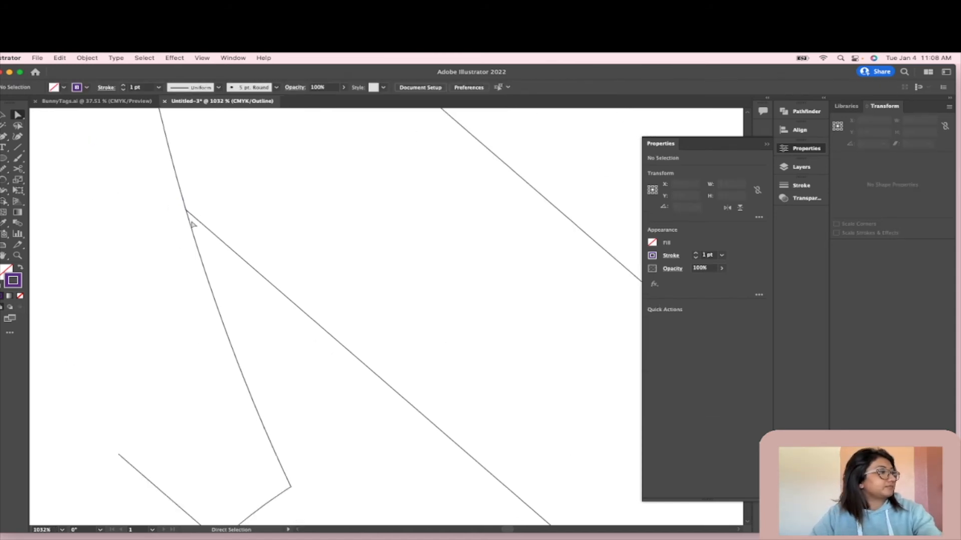
click(18, 168)
scroll(213, 400, up, 4)
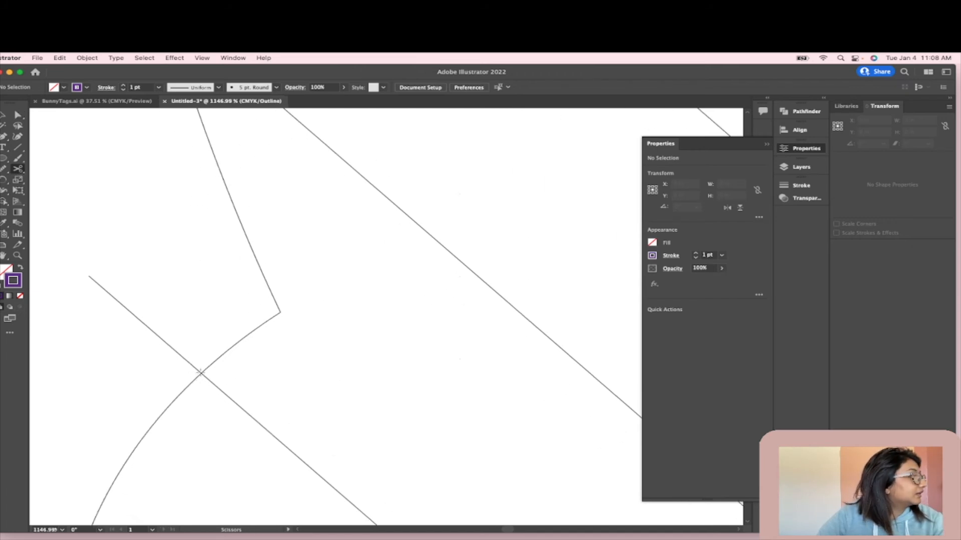
click(184, 359)
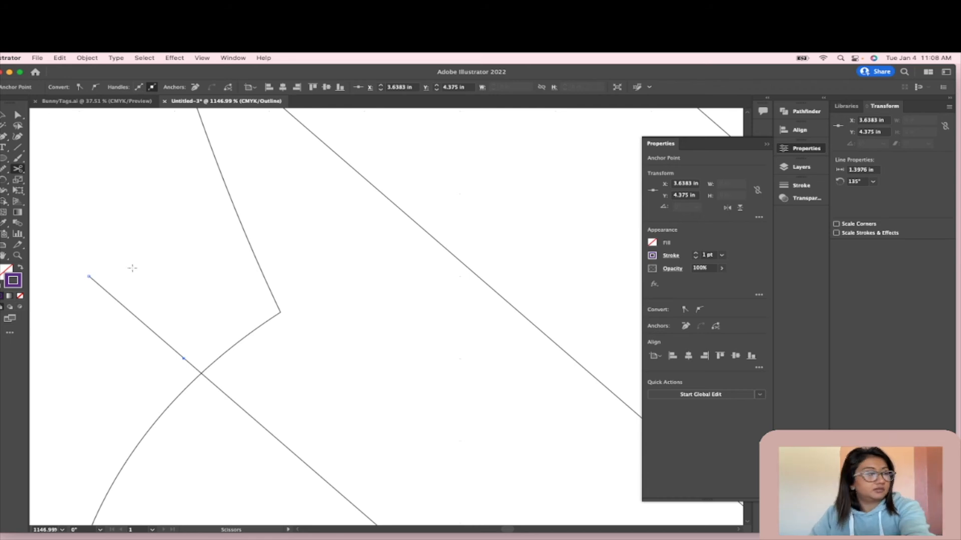
key(Delete)
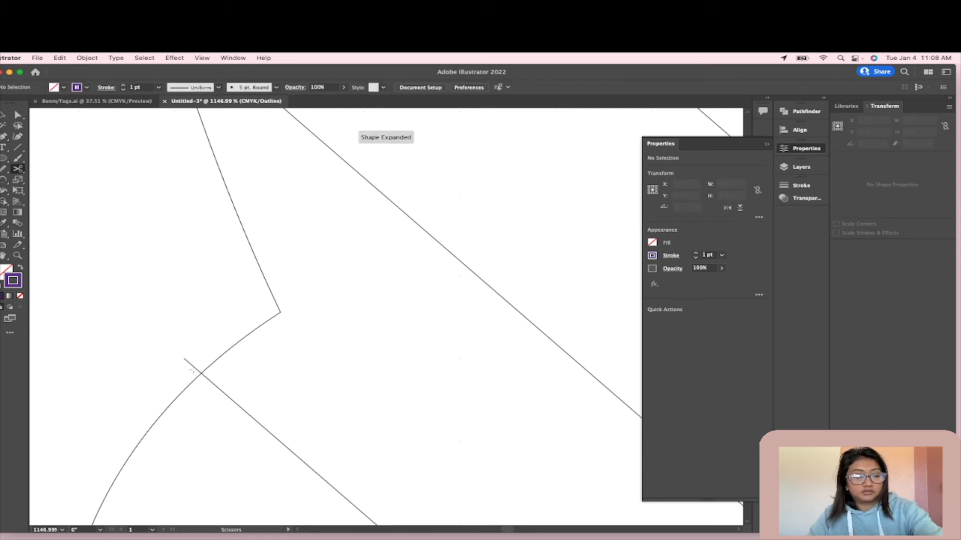
scroll(192, 370, up, 6)
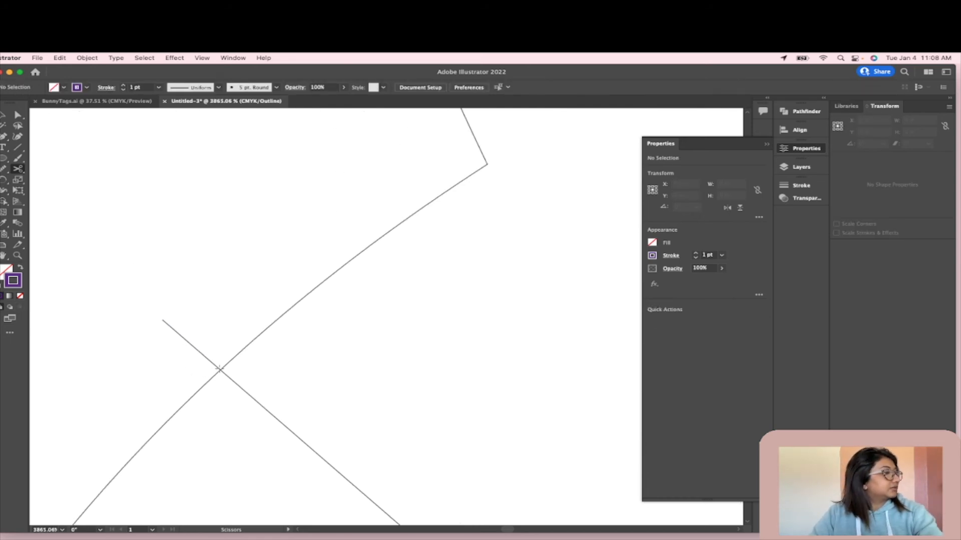
click(219, 368)
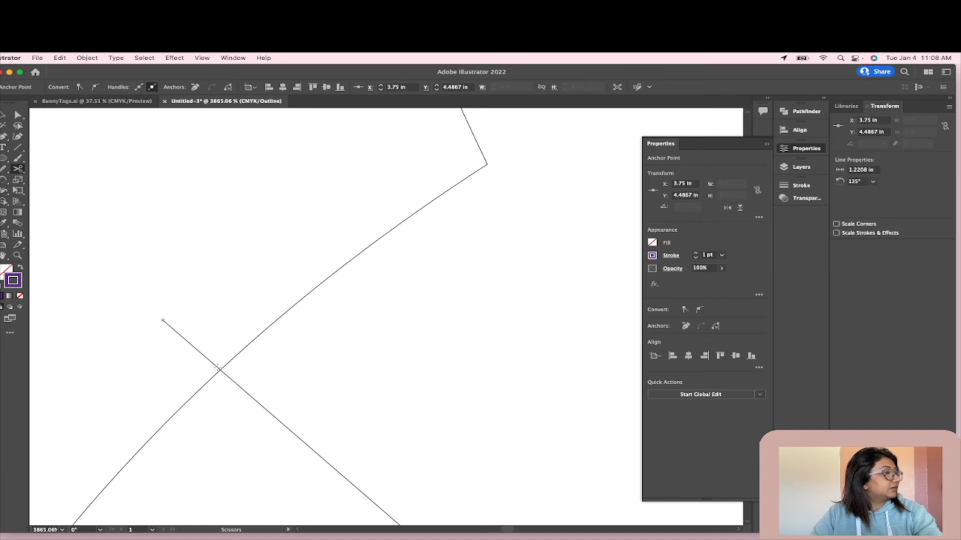
key(Delete)
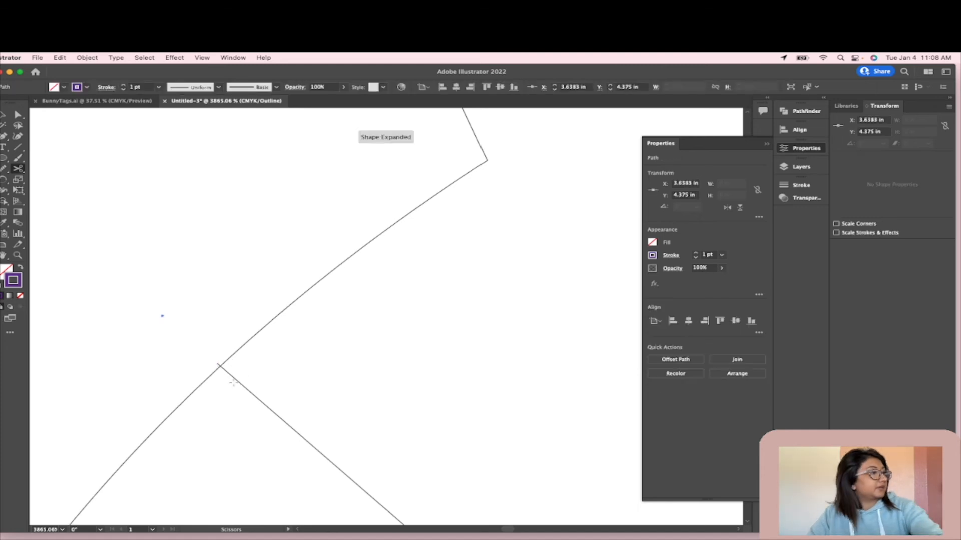
key(Delete)
Try to stretch the fourth V group so its left end reaches the bunny's head outline
scroll(225, 379, down, 1)
scroll(238, 315, down, 5)
scroll(238, 315, down, 6)
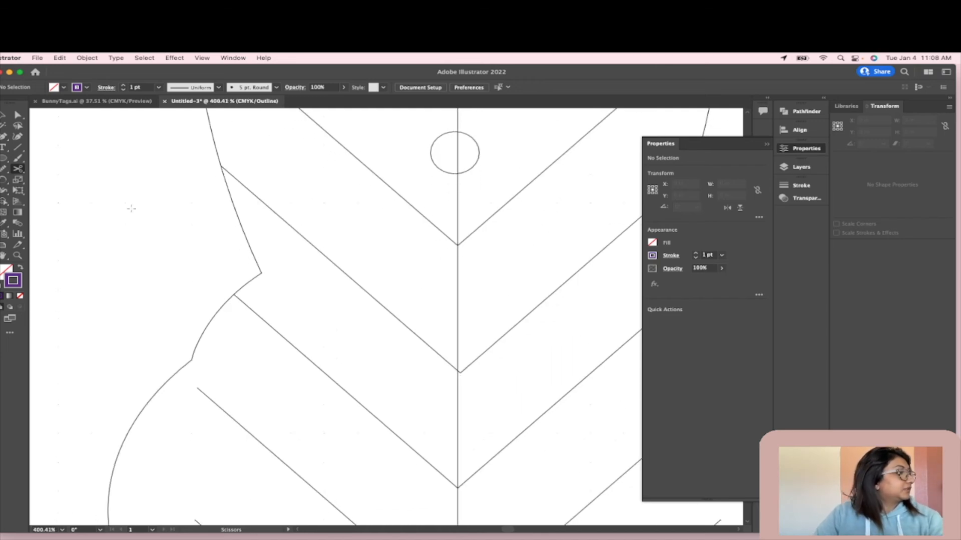
click(22, 118)
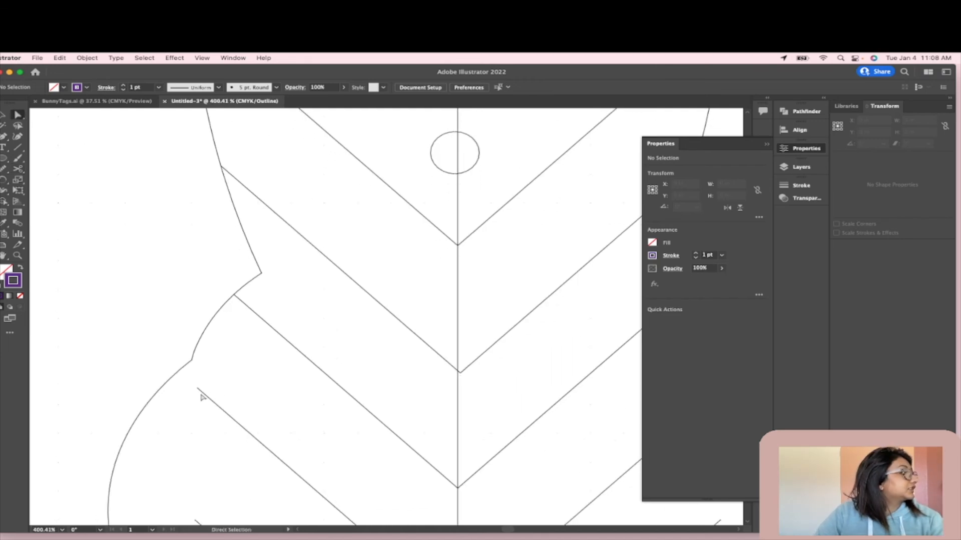
click(199, 390)
click(3, 115)
scroll(195, 370, up, 5)
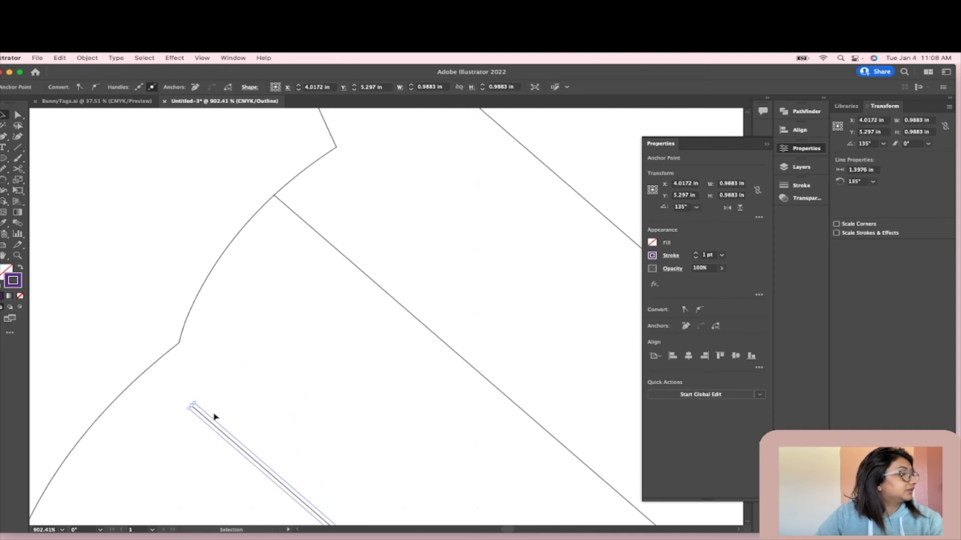
scroll(243, 457, down, 3)
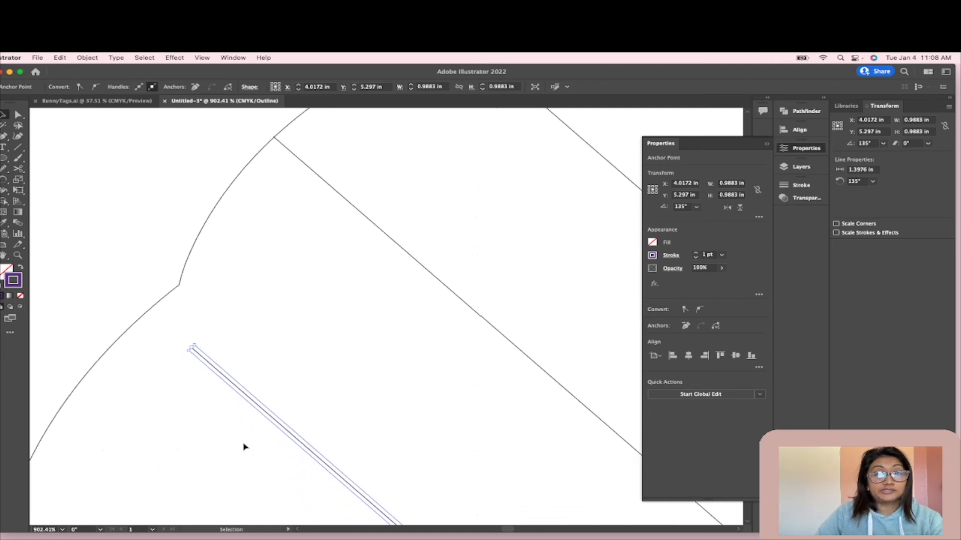
scroll(243, 446, up, 3)
click(135, 285)
scroll(135, 286, left, 3)
scroll(135, 287, down, 2)
click(219, 279)
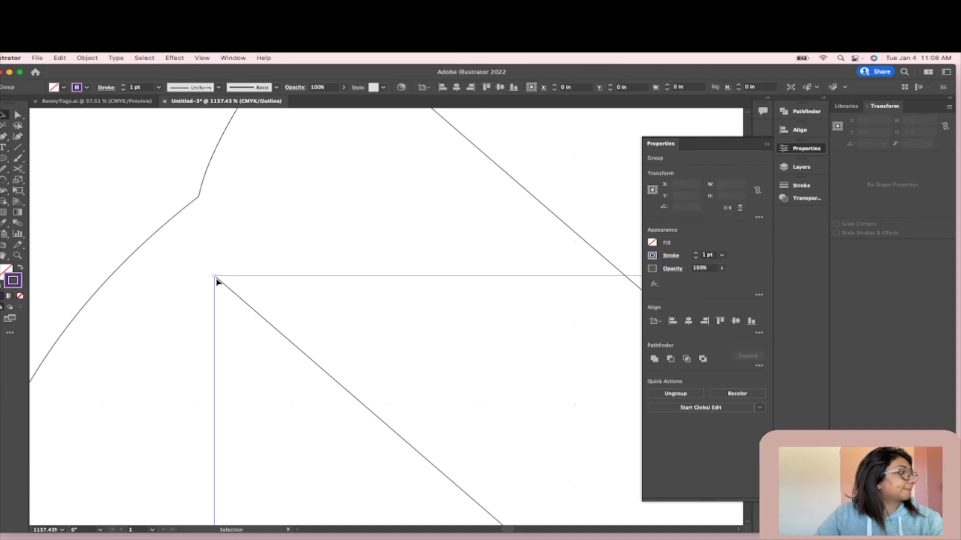
drag(214, 275, 215, 275)
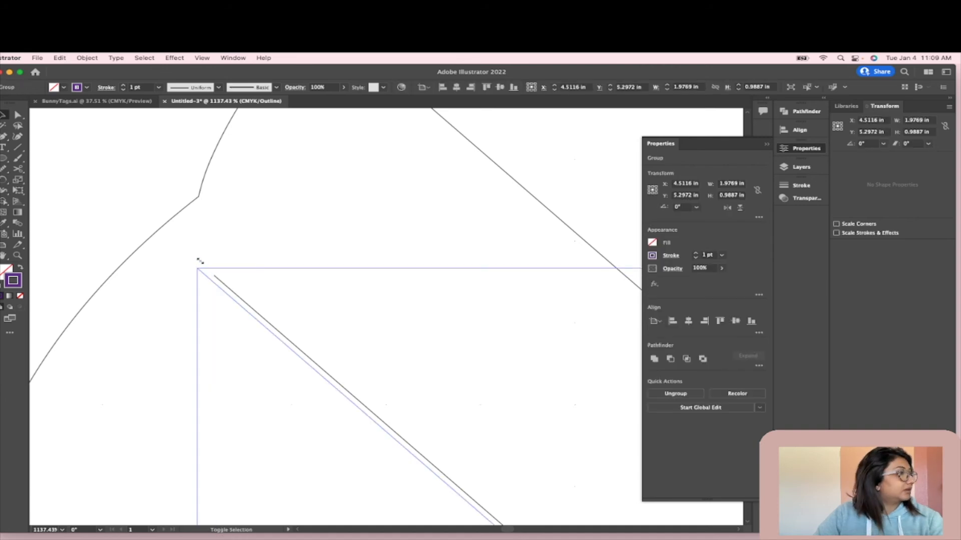
drag(155, 227, 164, 234)
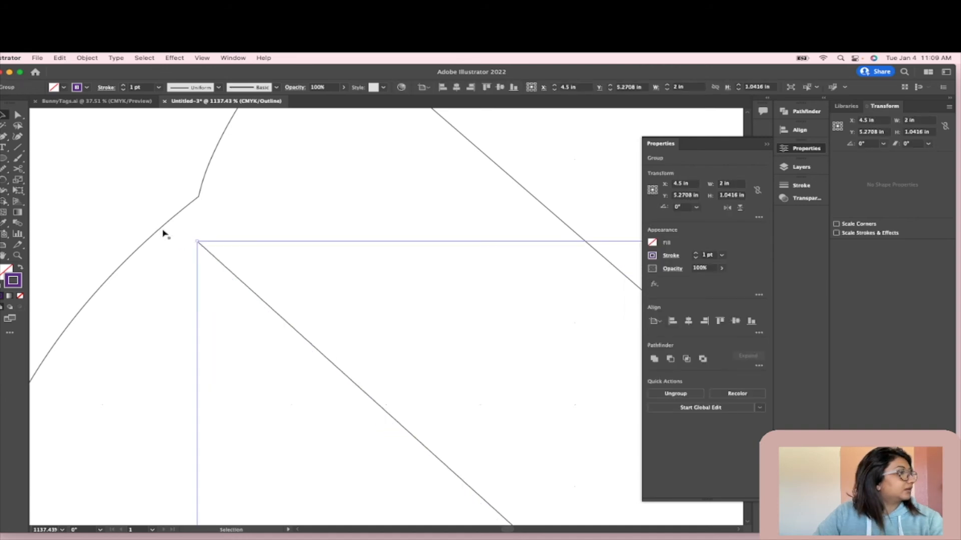
key(super+z)
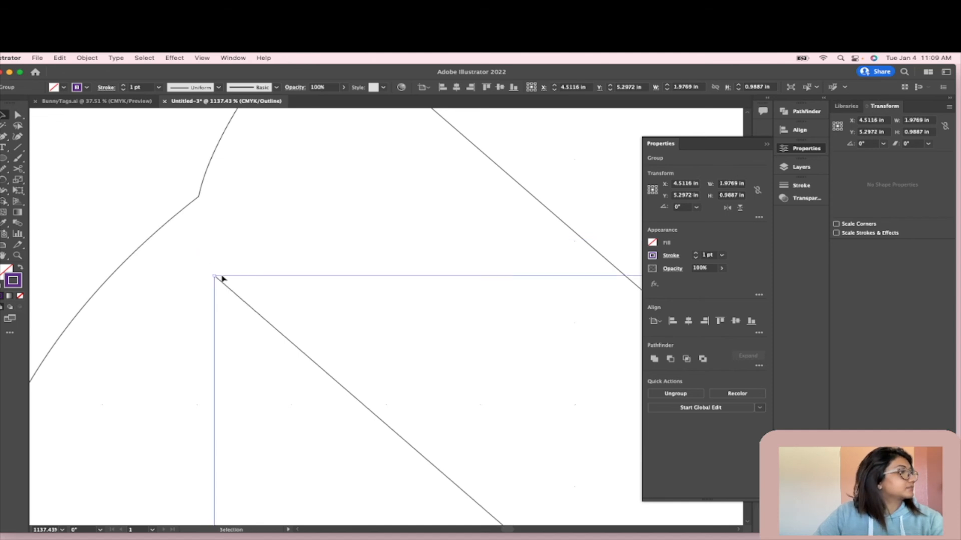
drag(214, 277, 157, 225)
key(super+z)
Turn off Snap to Grid while keeping Snap to Point on
scroll(258, 226, down, 3)
scroll(266, 237, down, 4)
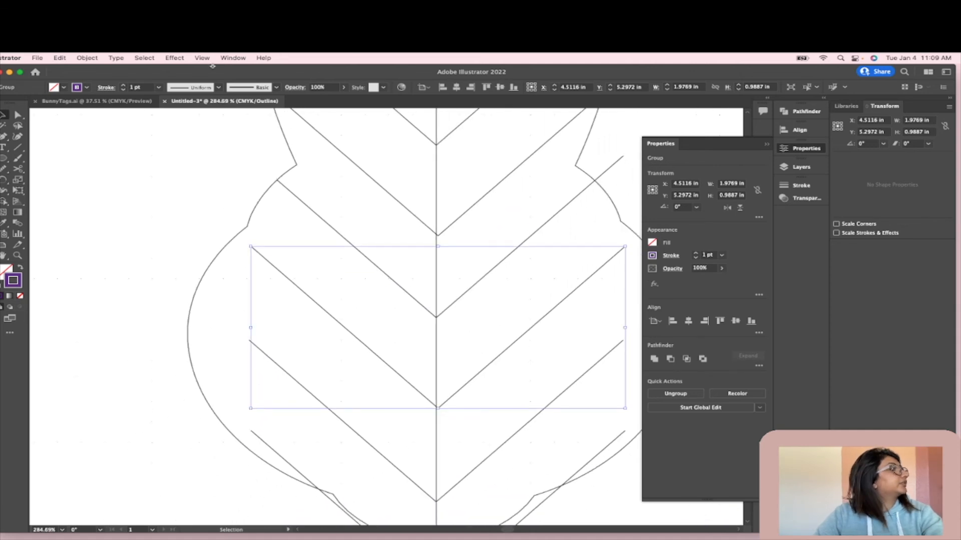
click(144, 58)
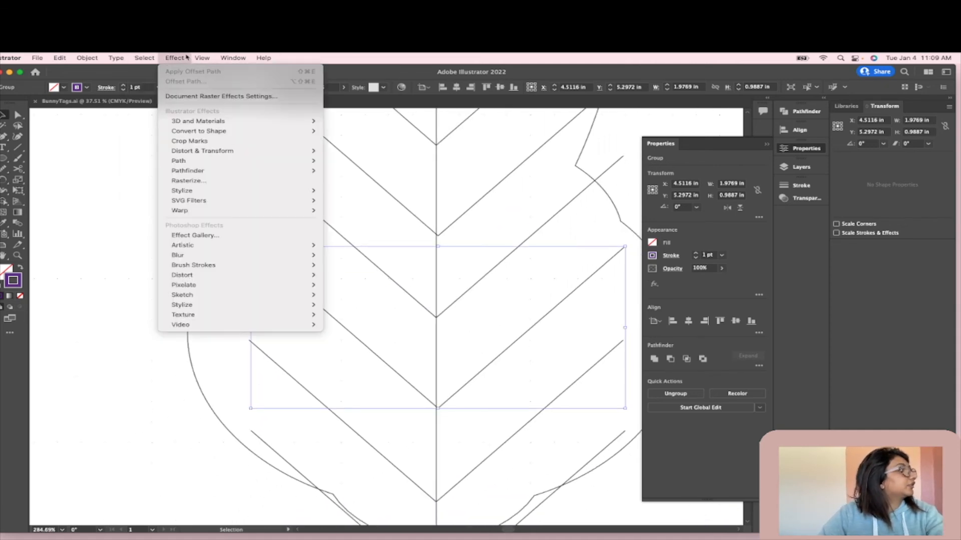
mouse_move(202, 58)
click(246, 478)
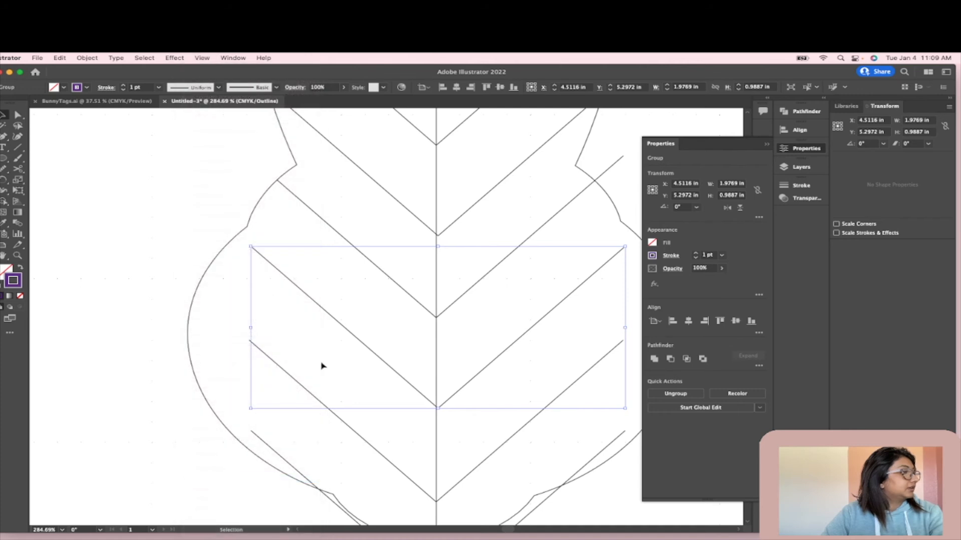
click(105, 316)
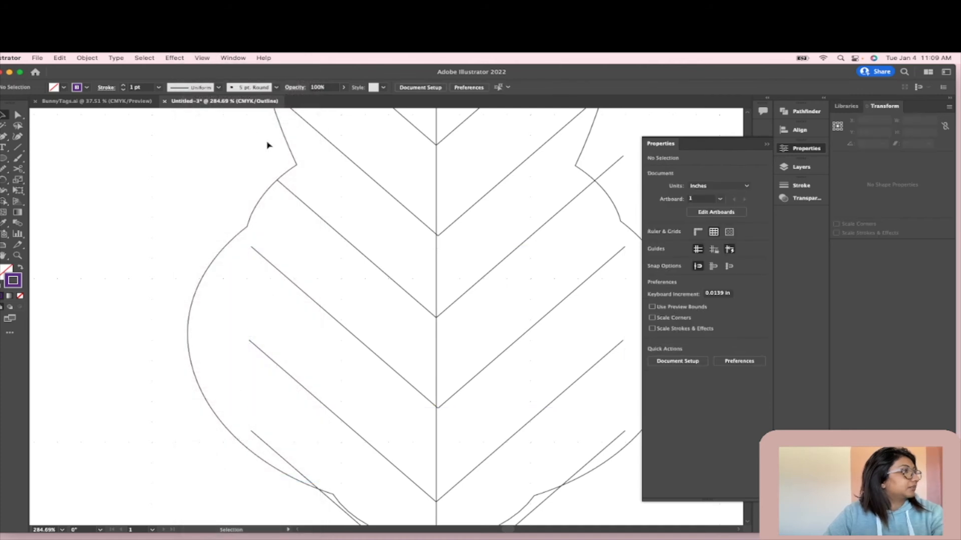
click(202, 58)
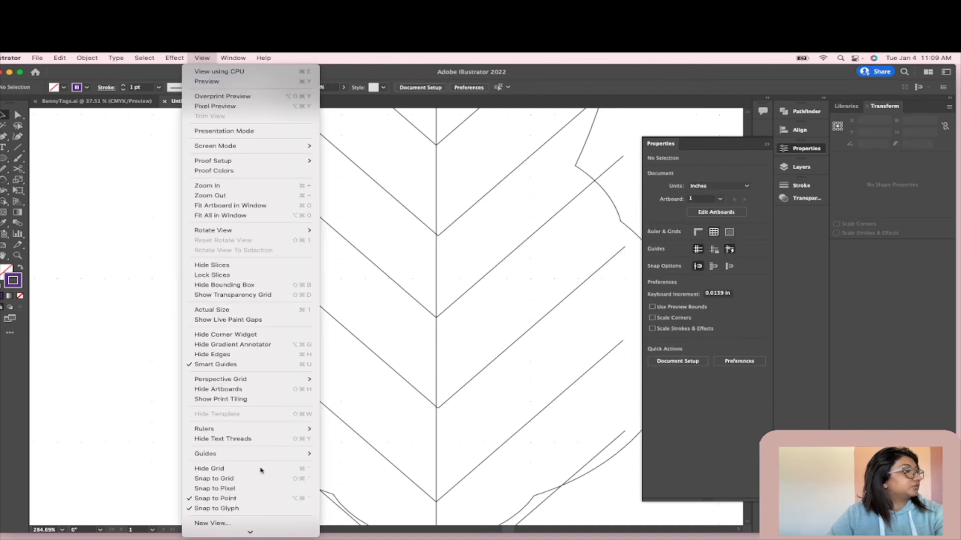
click(233, 478)
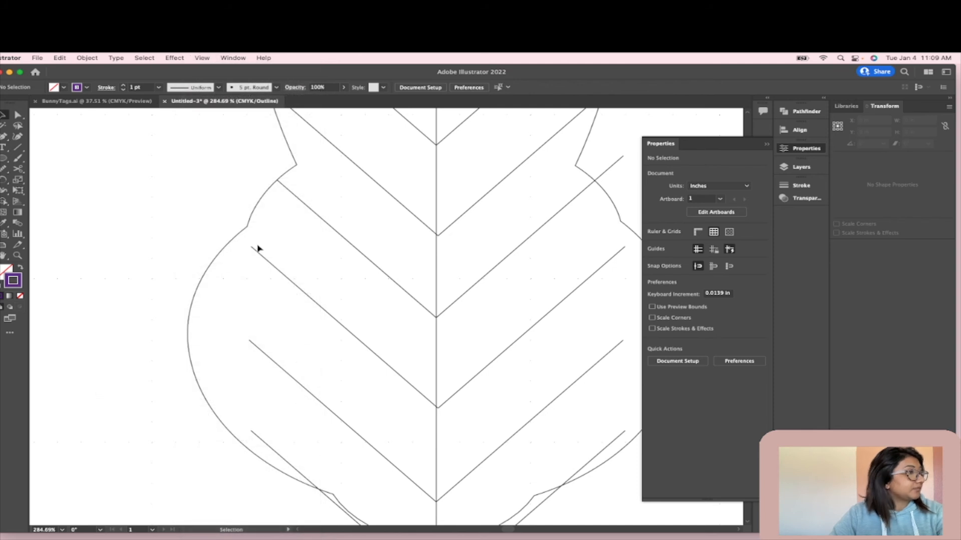
Stretch the fourth V group from its upper left corner so its left end meets the bunny's head outline
click(258, 246)
drag(251, 245, 235, 234)
click(279, 262)
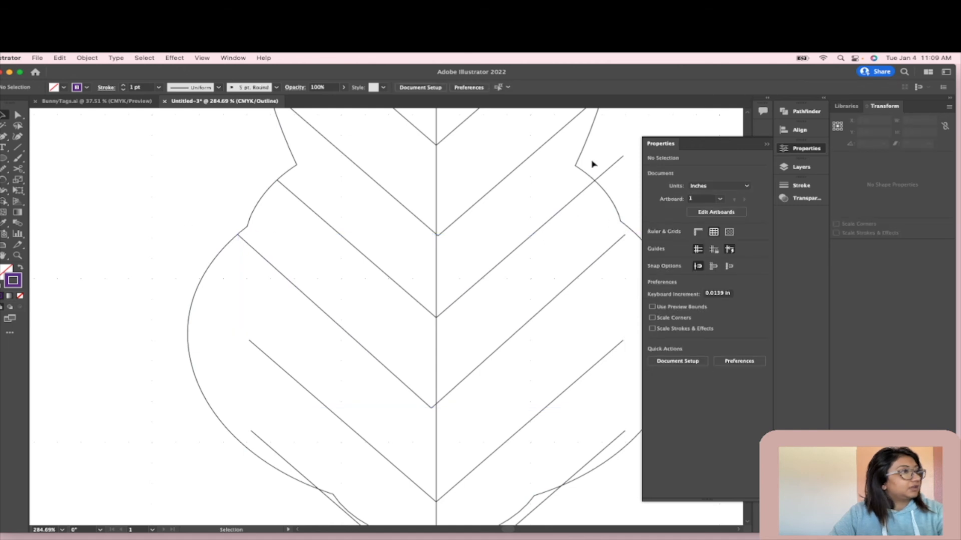
Try to stretch the whole fifth V group out to the left side of the head outline
click(280, 367)
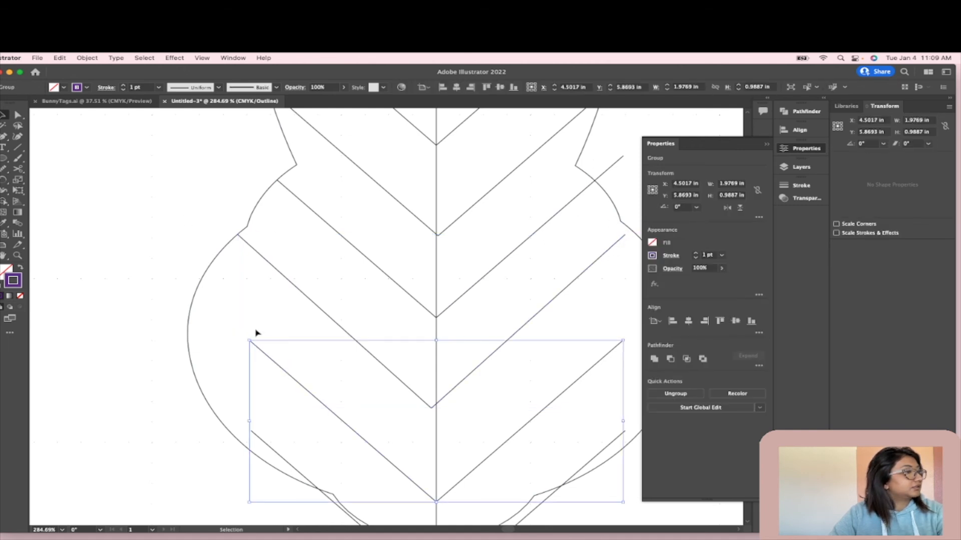
drag(247, 342, 199, 284)
key(super+z)
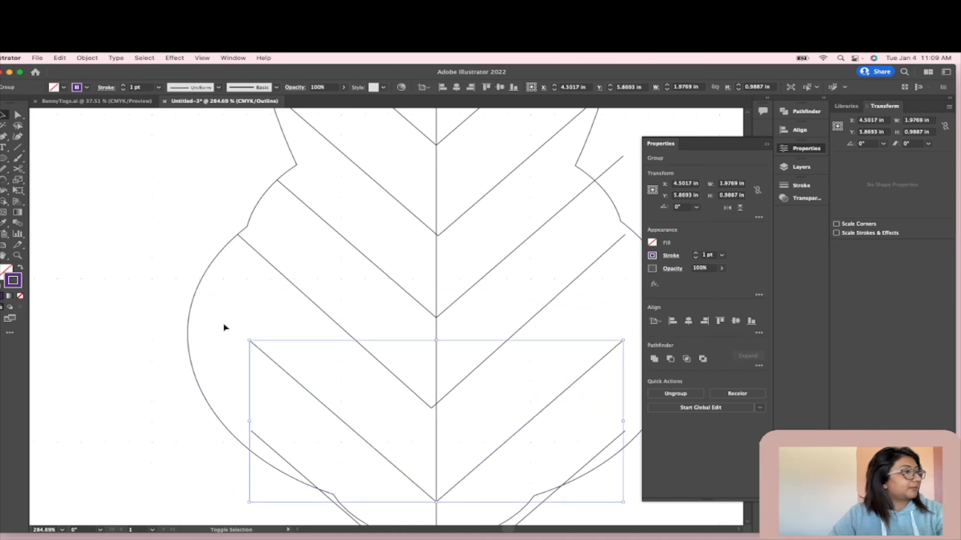
Isolate the fifth V group, extend its left line alone to the left side of the head outline, and exit isolation
double_click(253, 347)
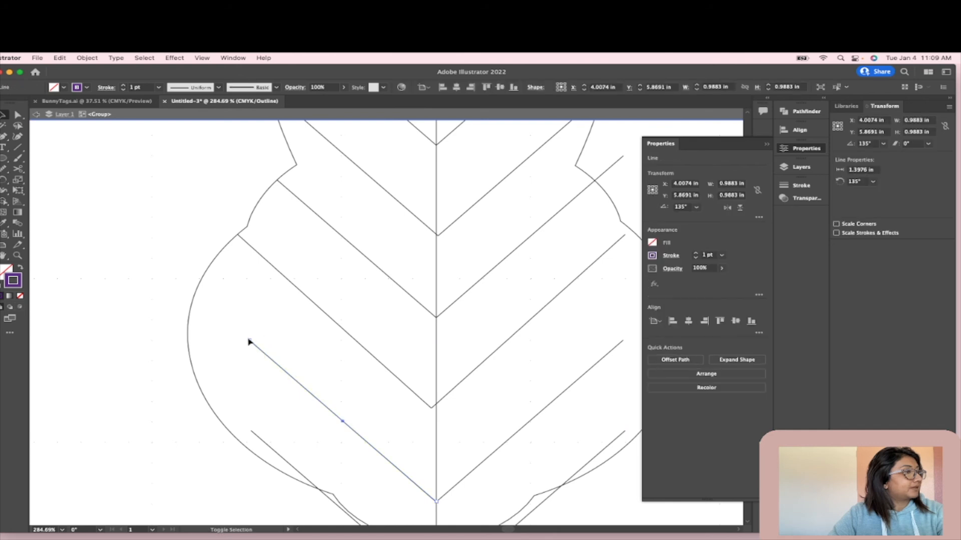
drag(250, 342, 195, 294)
click(524, 436)
scroll(526, 440, down, 3)
scroll(510, 455, right, 2)
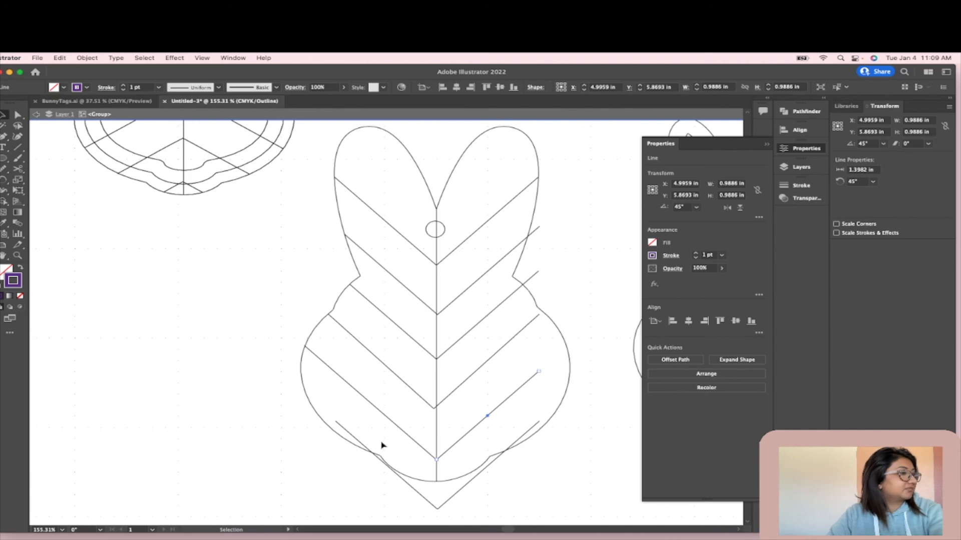
click(547, 323)
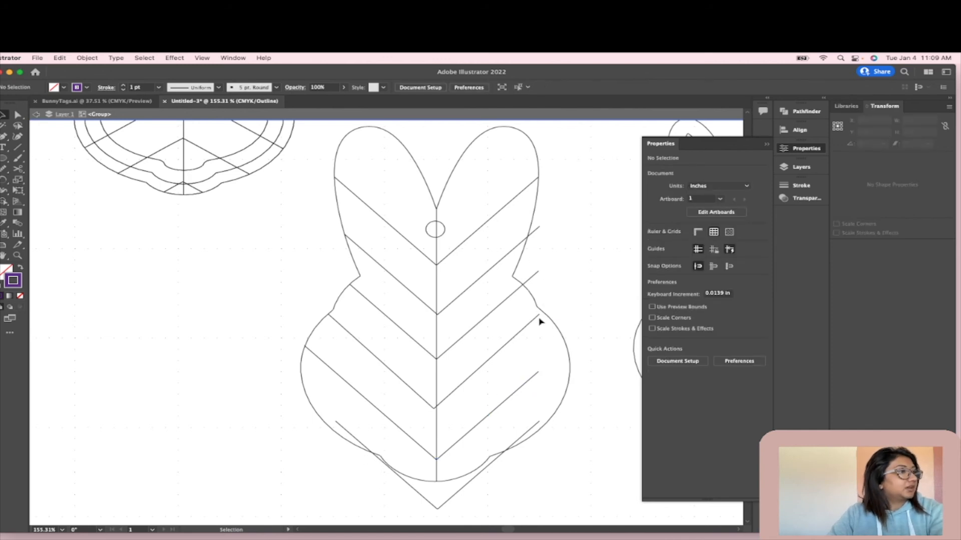
key(Escape)
Isolate the fourth V group and extend its right line to meet the right side of the head outline
click(540, 314)
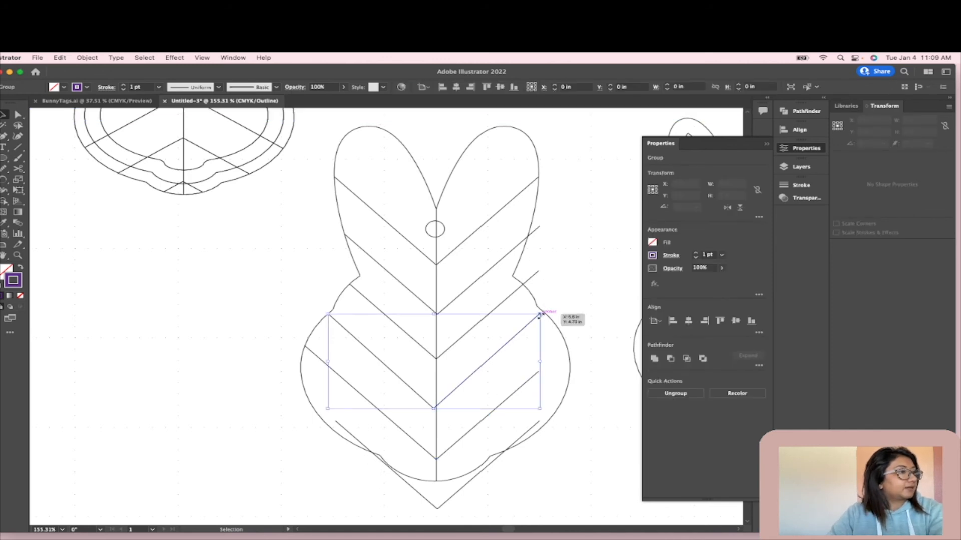
double_click(536, 318)
click(538, 316)
drag(540, 314, 542, 311)
click(573, 298)
Isolate the fifth V group and extend its right line to meet the right side of the head outline
double_click(535, 376)
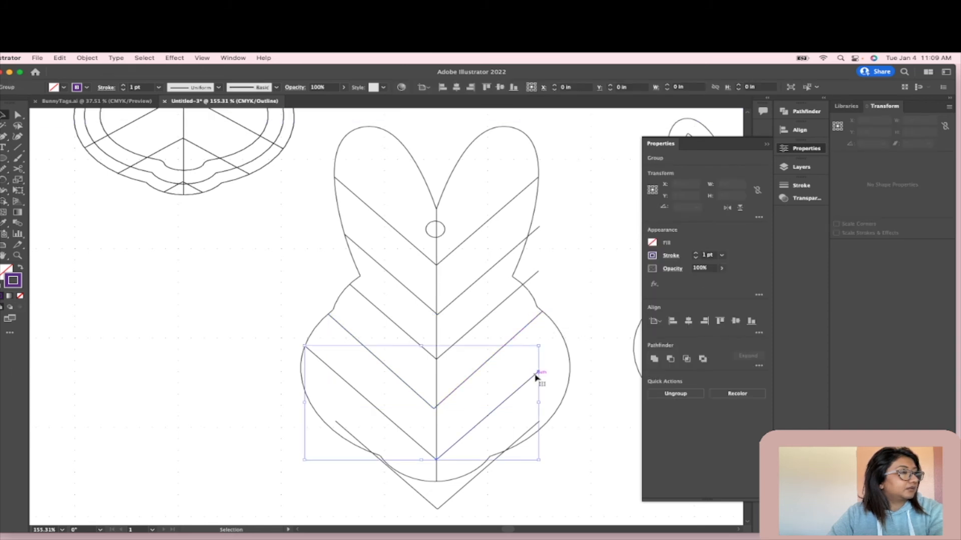
double_click(538, 373)
click(538, 373)
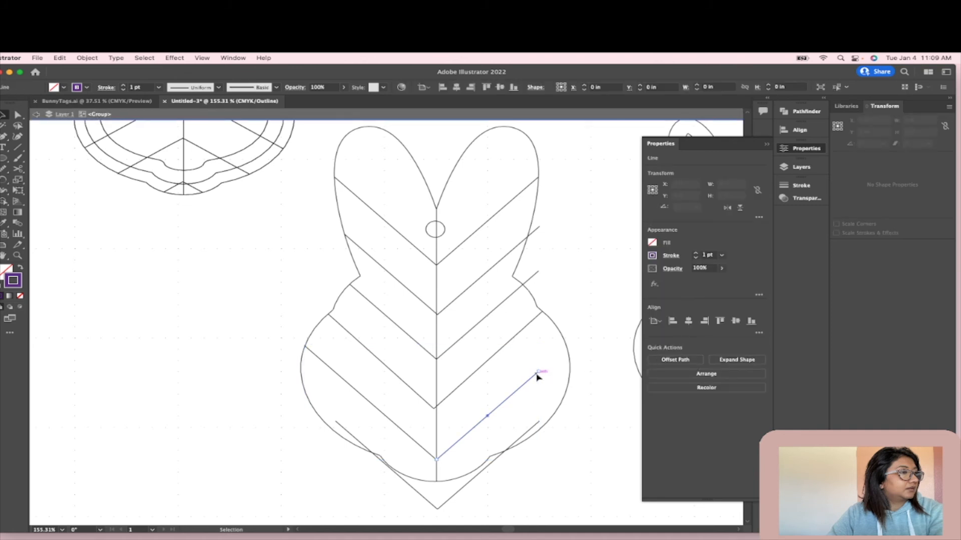
drag(539, 373, 567, 347)
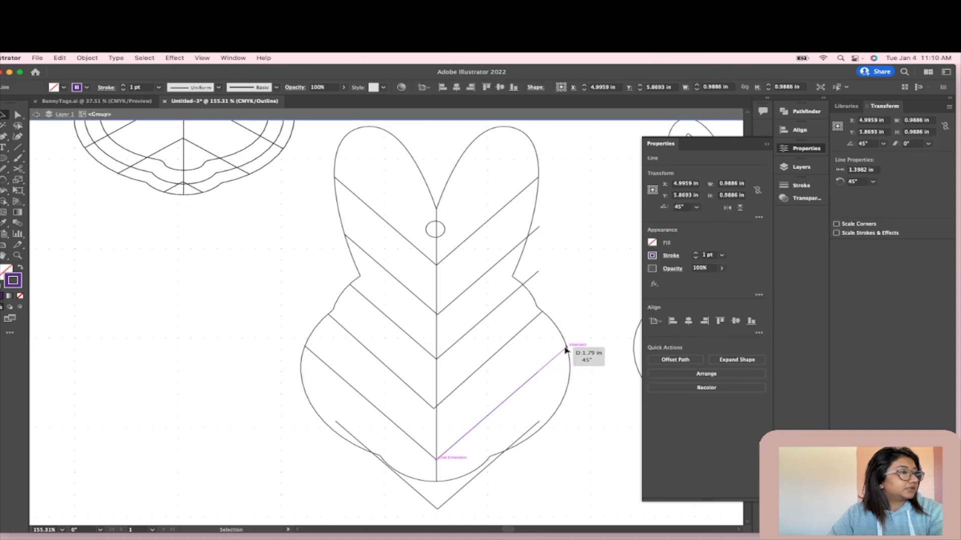
click(506, 452)
Extend the lowest V's right line up to meet the right side of the head outline
scroll(523, 442, up, 3)
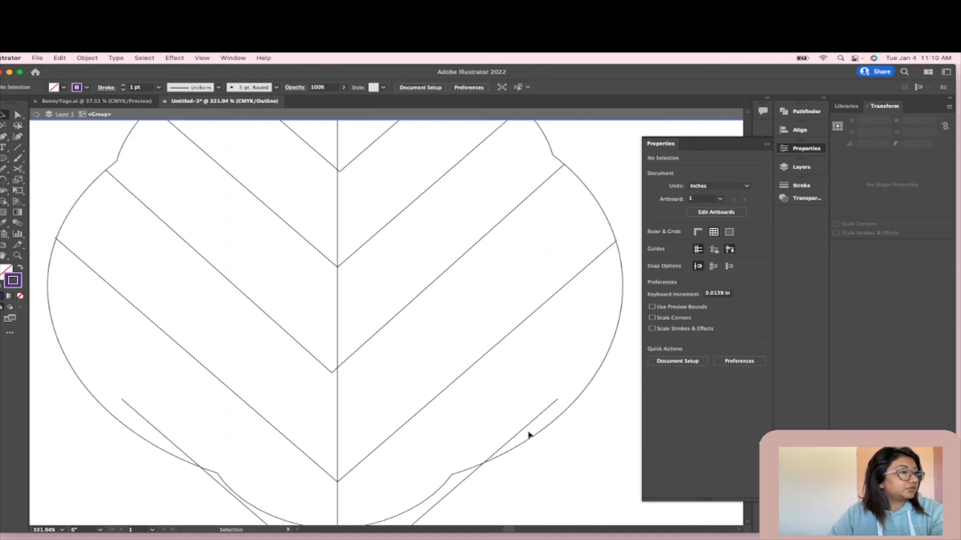
double_click(547, 408)
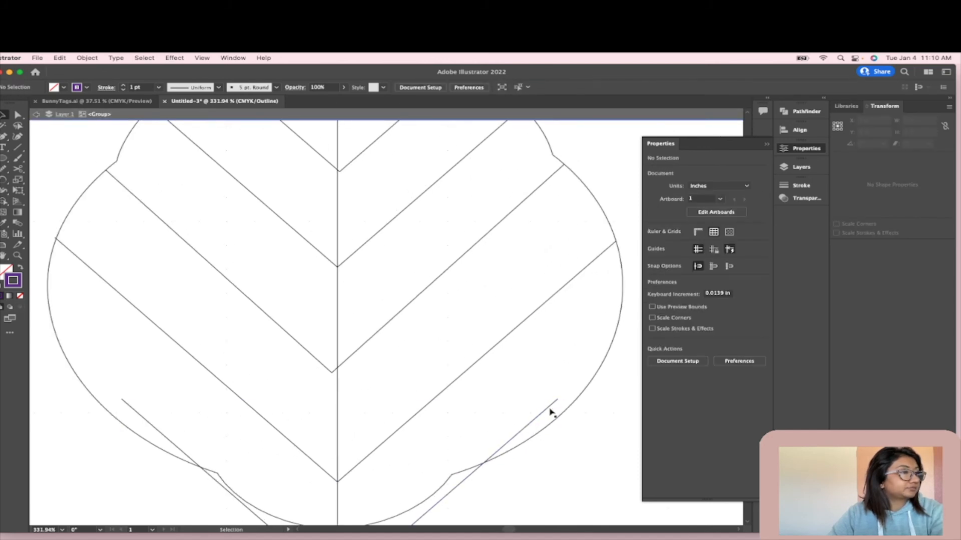
scroll(551, 411, down, 4)
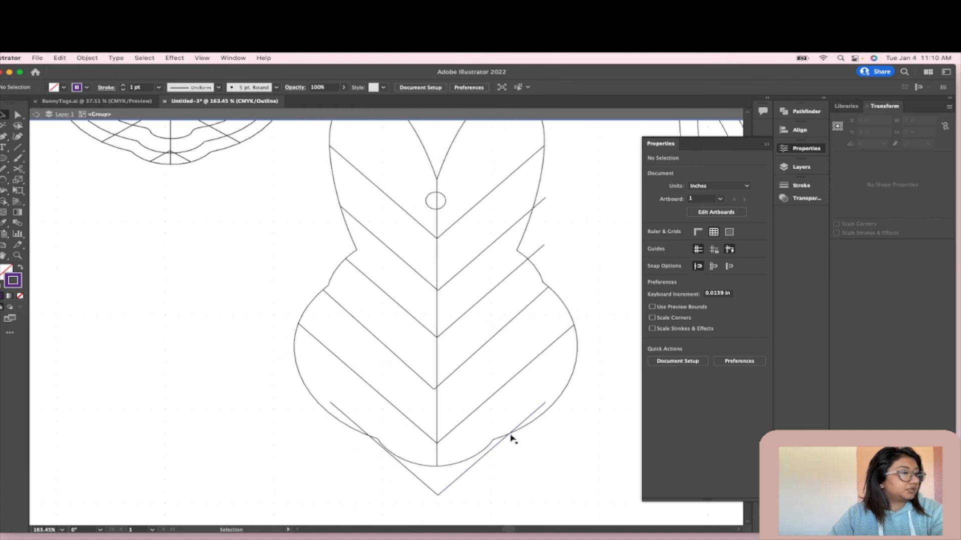
scroll(528, 422, up, 3)
scroll(528, 422, up, 4)
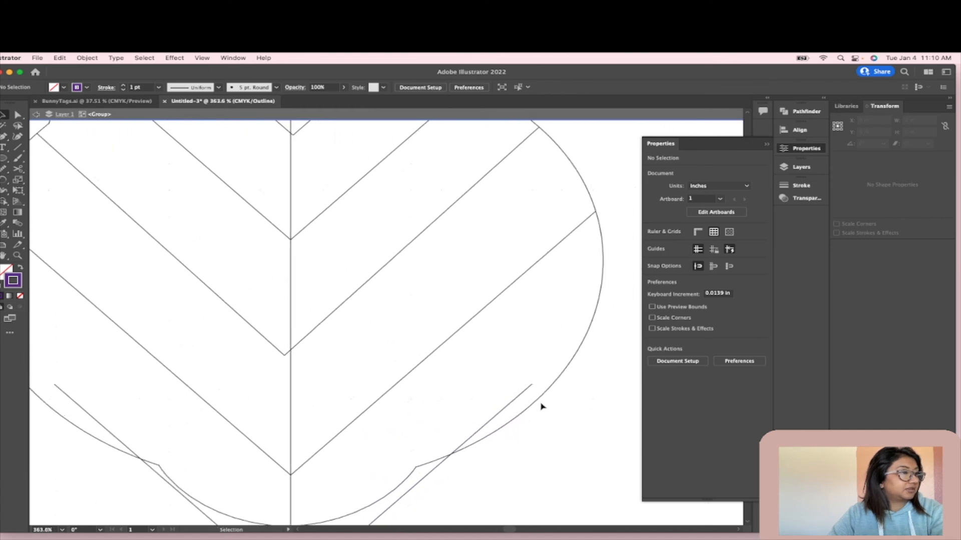
click(517, 386)
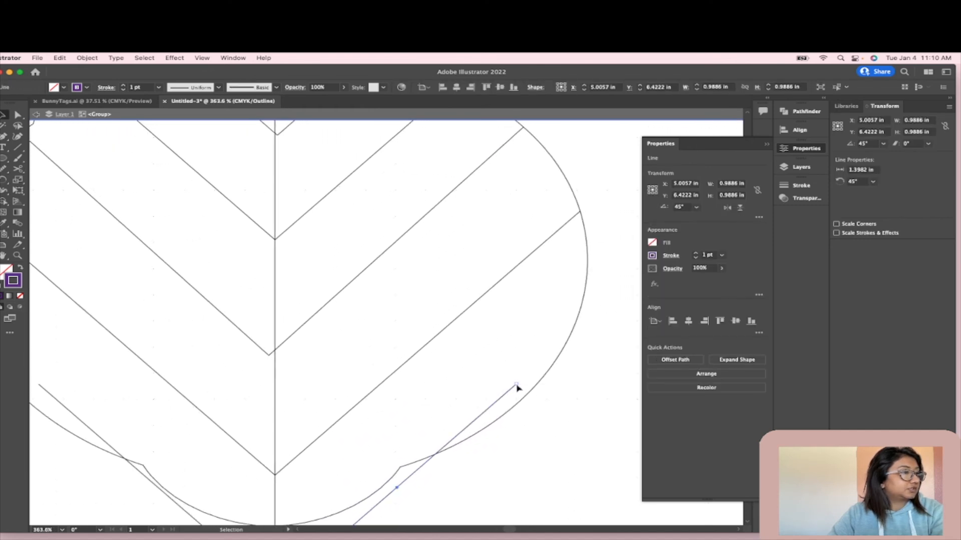
drag(517, 387, 569, 341)
click(584, 388)
Extend the lowest V's left line up to meet the left side of the head outline
scroll(575, 397, down, 3)
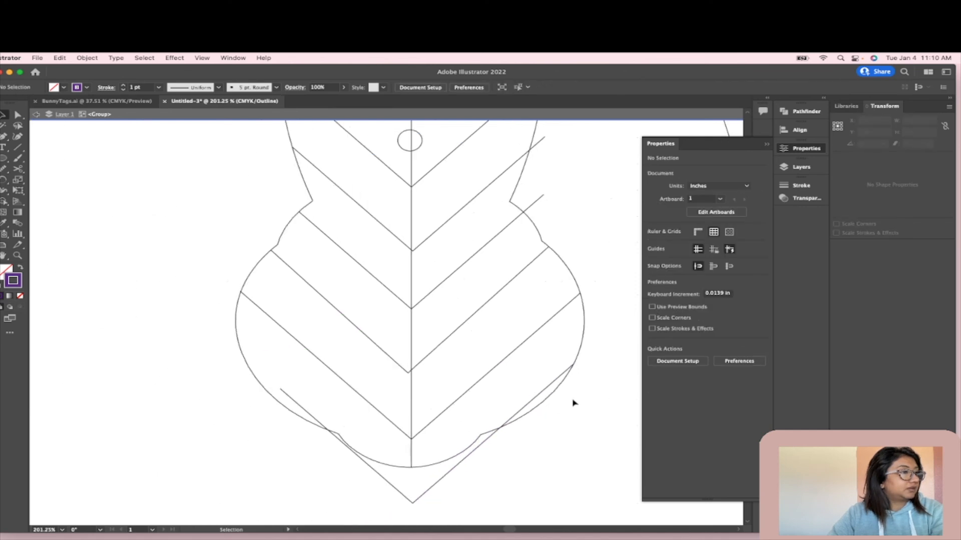
click(294, 396)
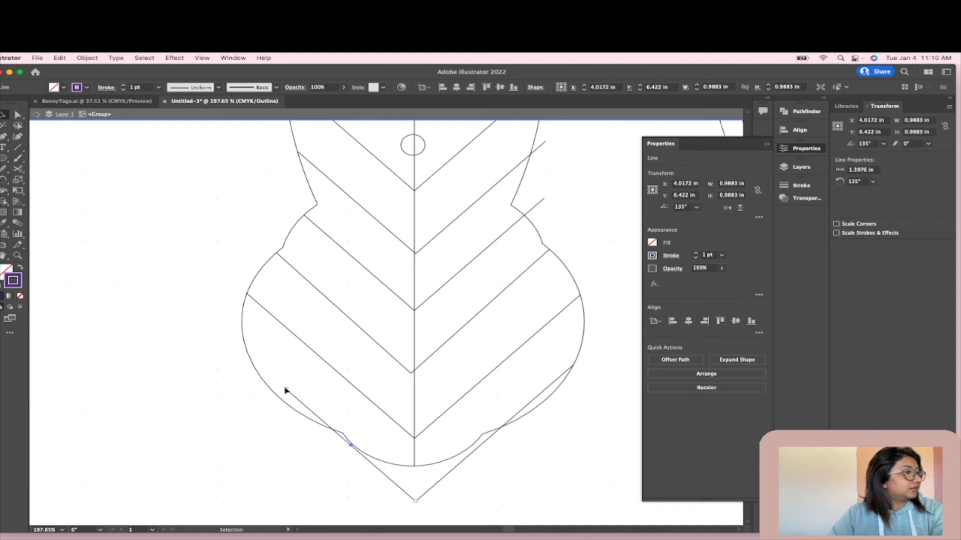
drag(286, 390, 250, 360)
click(275, 422)
Split the lowest V's right line with Scissors at its lower crossing with the head outline and select the segment below it
scroll(445, 471, up, 1)
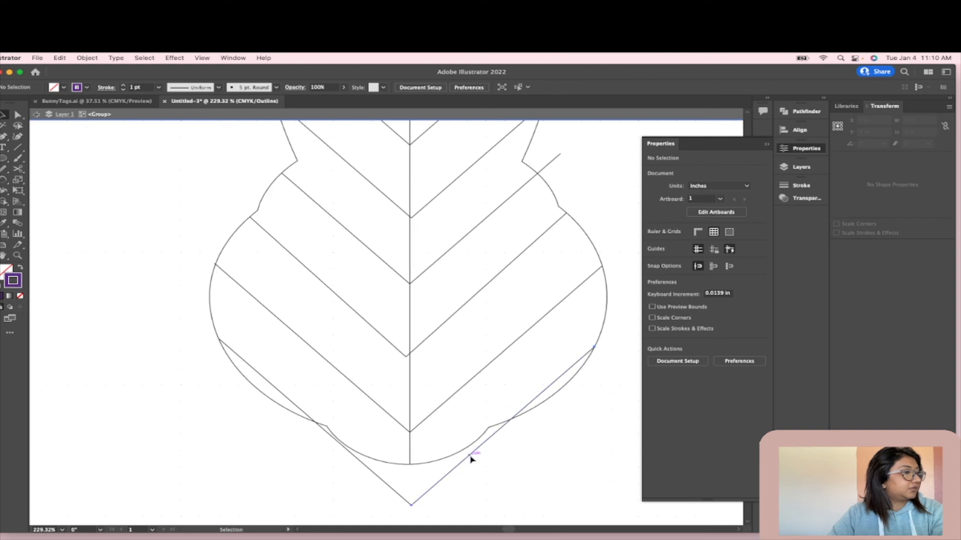
click(471, 455)
click(18, 168)
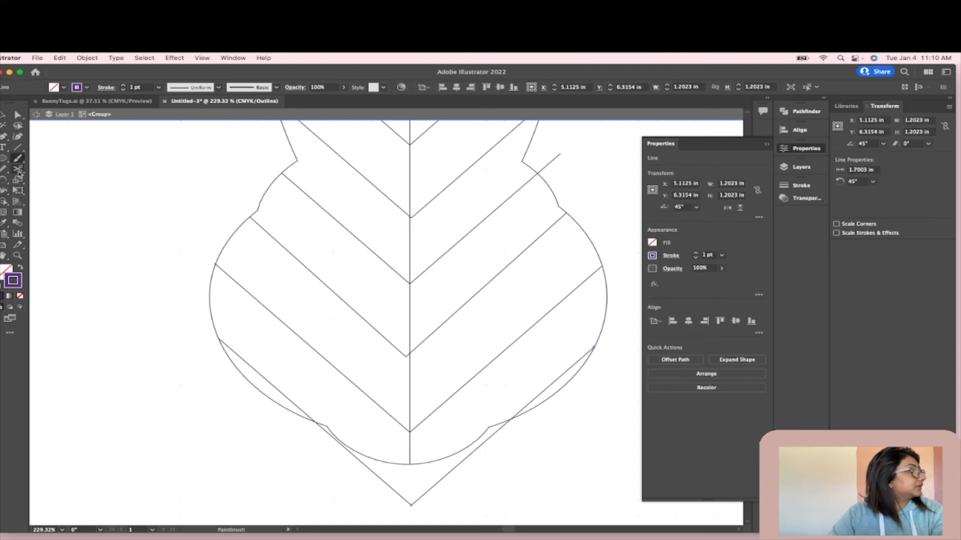
scroll(480, 461, up, 5)
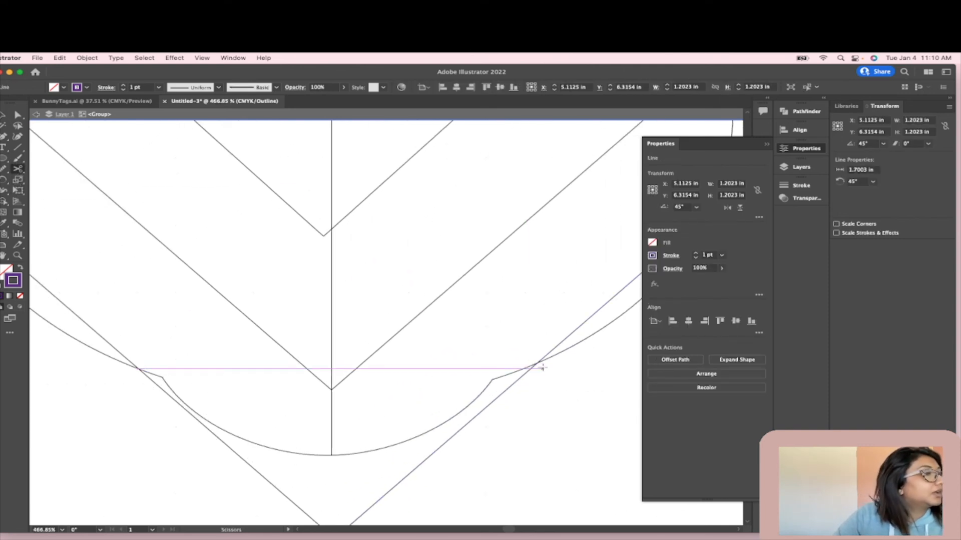
scroll(529, 360, up, 8)
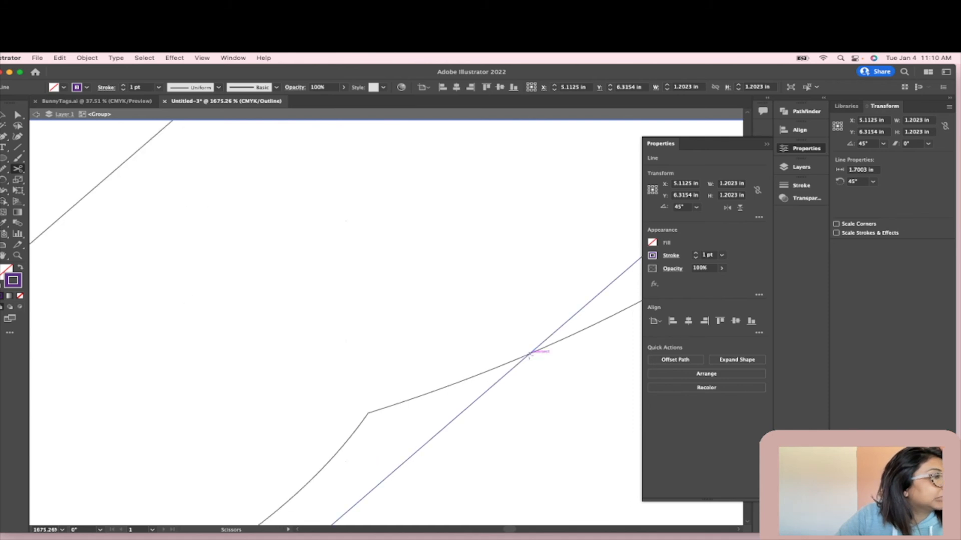
click(528, 356)
scroll(500, 411, down, 8)
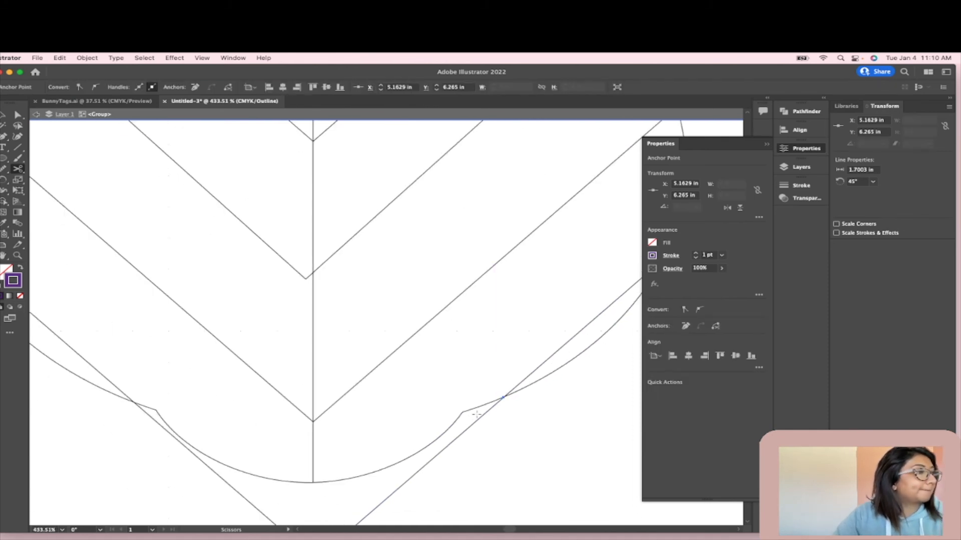
scroll(454, 443, down, 2)
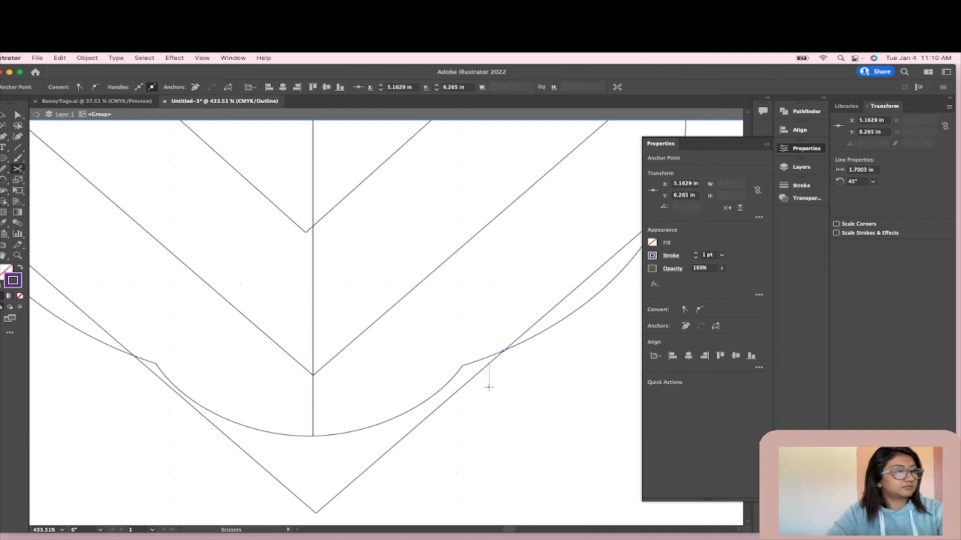
key(Delete)
key(super+z)
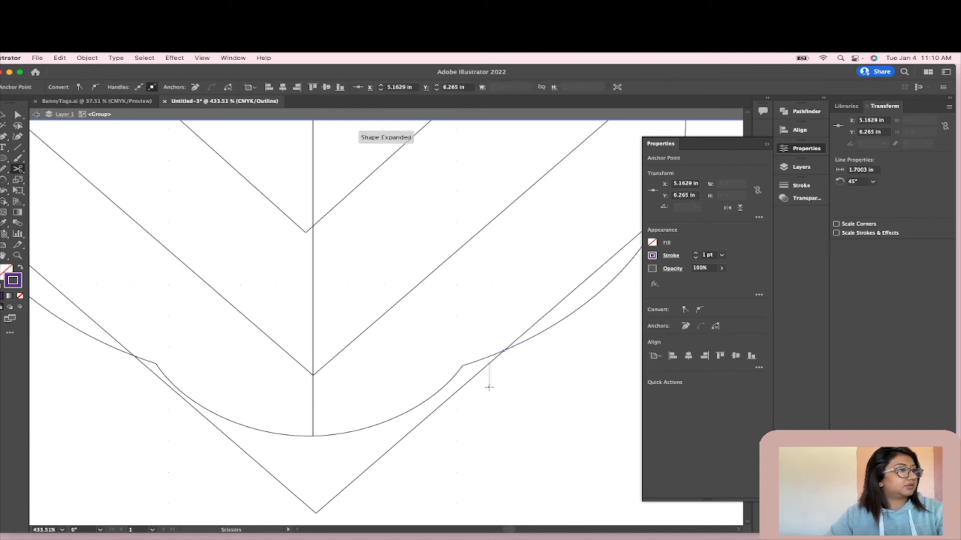
key(v)
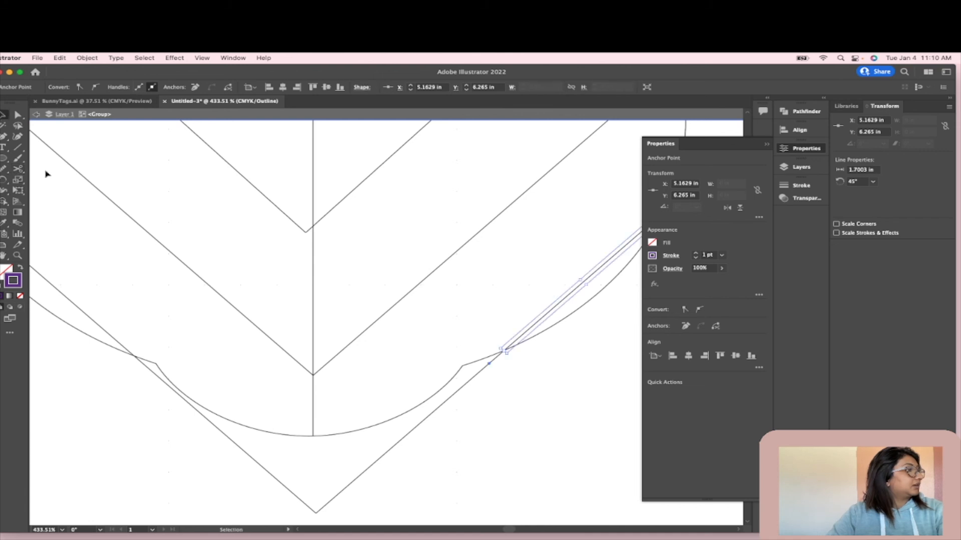
click(353, 483)
click(476, 381)
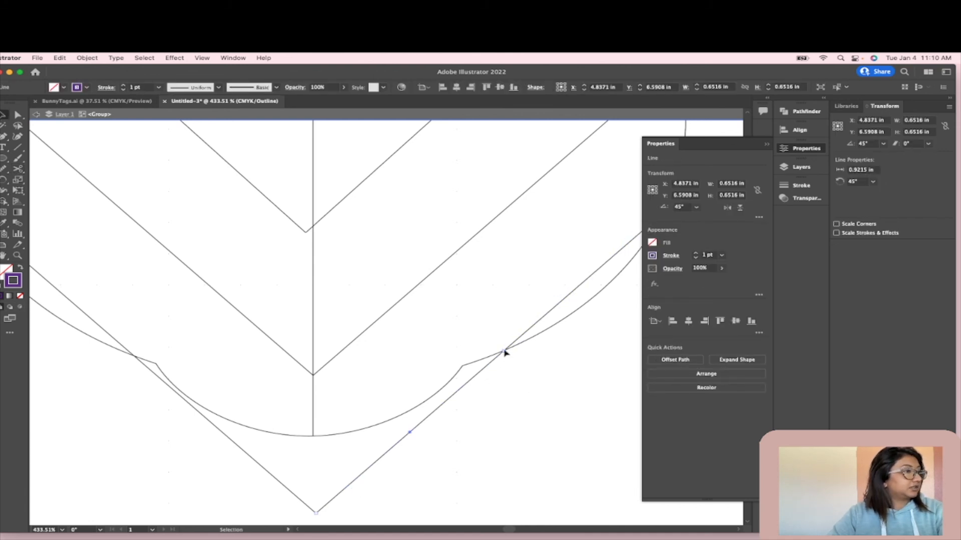
Split the lowest V's left line with Scissors where it crosses the lower left of the head outline
key(c)
scroll(139, 359, up, 1)
scroll(138, 358, up, 3)
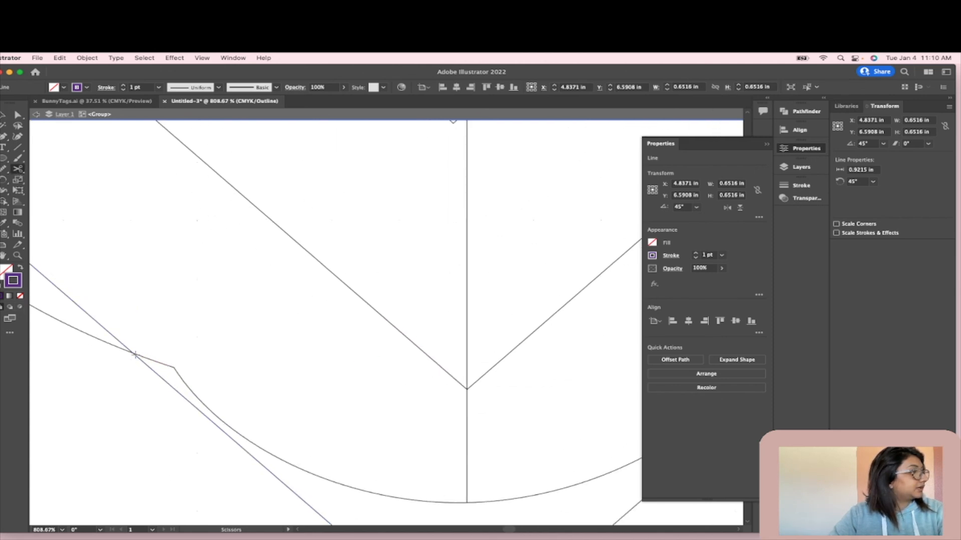
click(135, 355)
key(v)
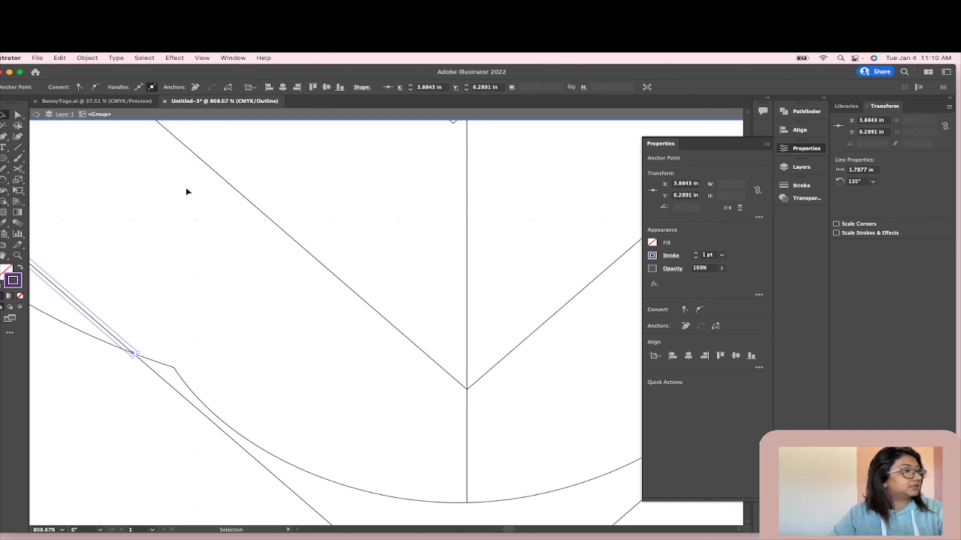
Delete the two cut segments of the lowest V that hang below the head outline
scroll(180, 189, down, 2)
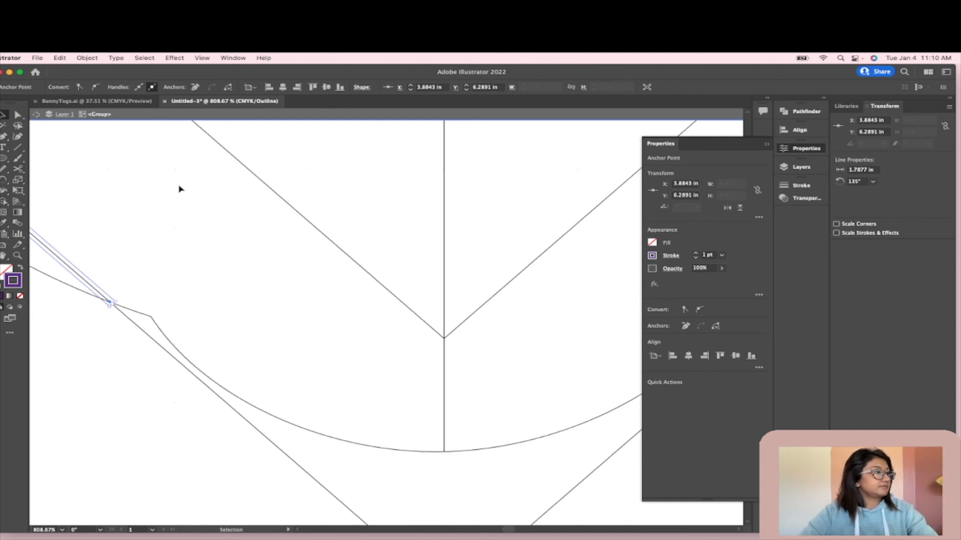
scroll(293, 295, down, 3)
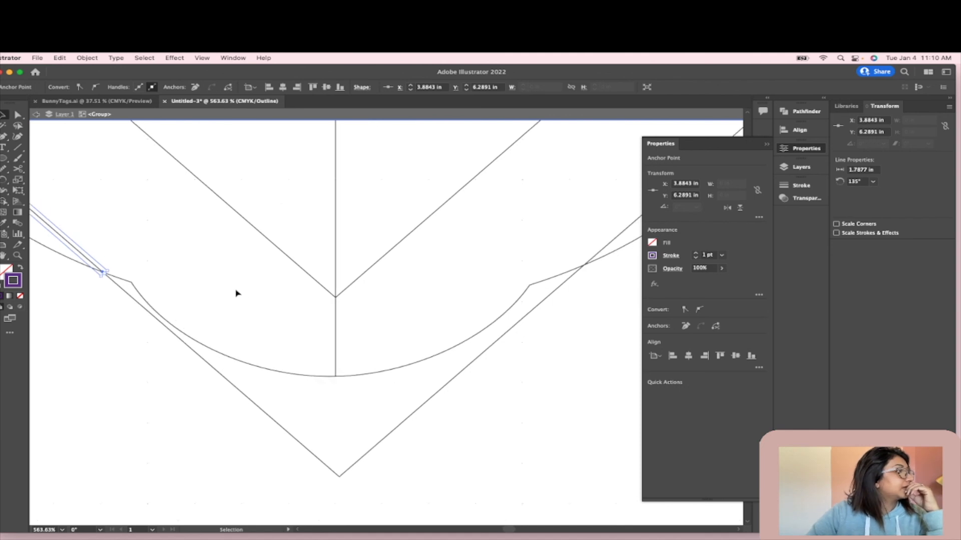
drag(137, 395, 465, 501)
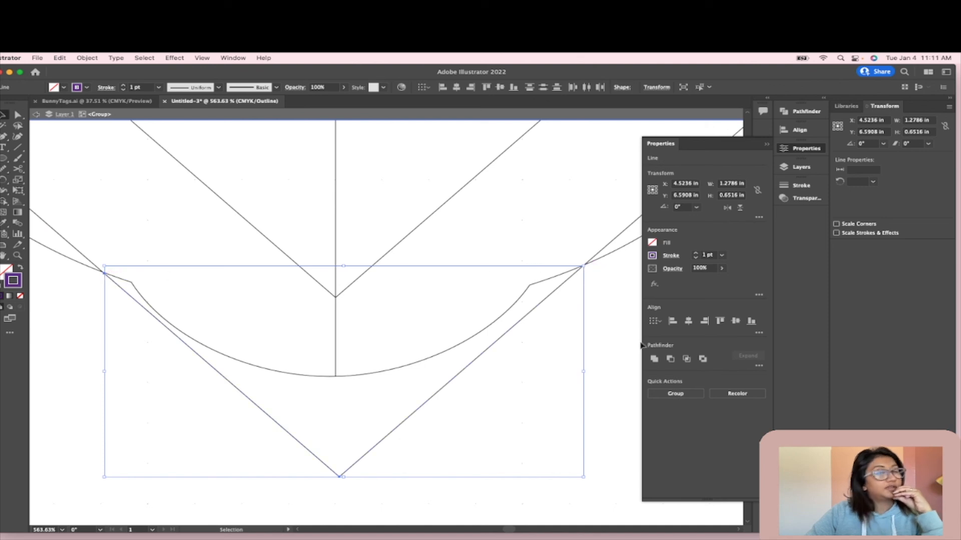
key(Delete)
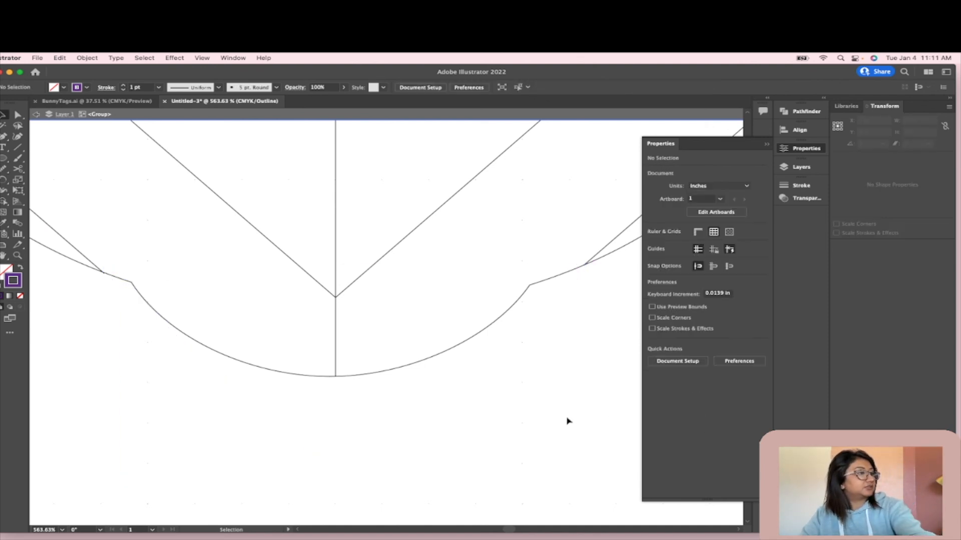
Try to cut the third V's right line with Scissors at the head outline while still in isolation
scroll(569, 421, down, 5)
scroll(456, 415, up, 2)
scroll(521, 365, up, 5)
scroll(537, 323, up, 5)
scroll(537, 323, right, 5)
key(c)
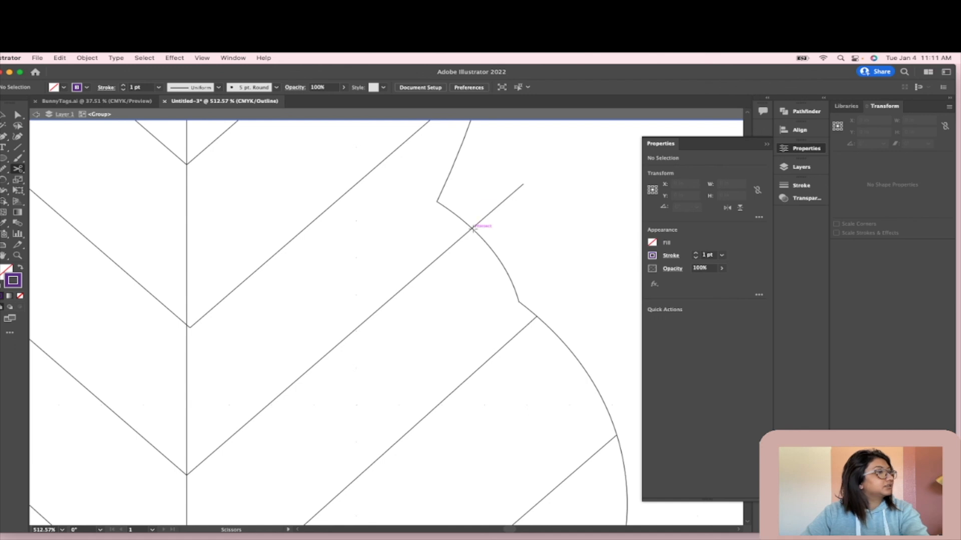
click(471, 227)
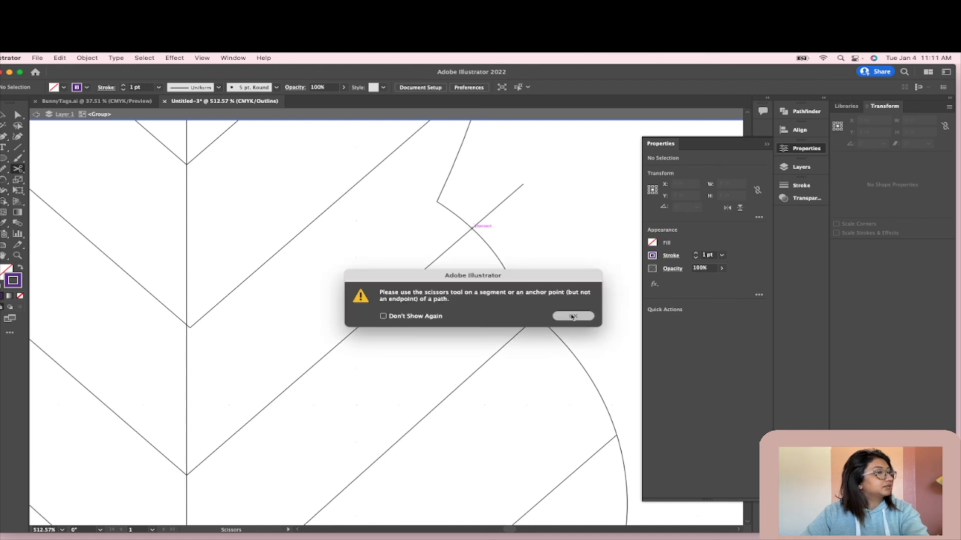
click(566, 317)
key(v)
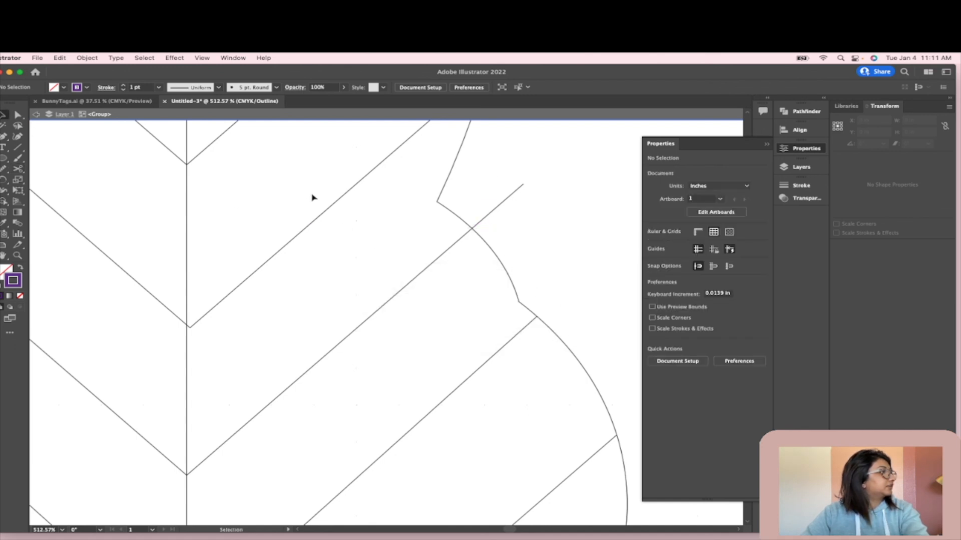
Exit isolation and trim the third V's right line with Scissors at the head outline, removing the overhanging end
key(Escape)
key(c)
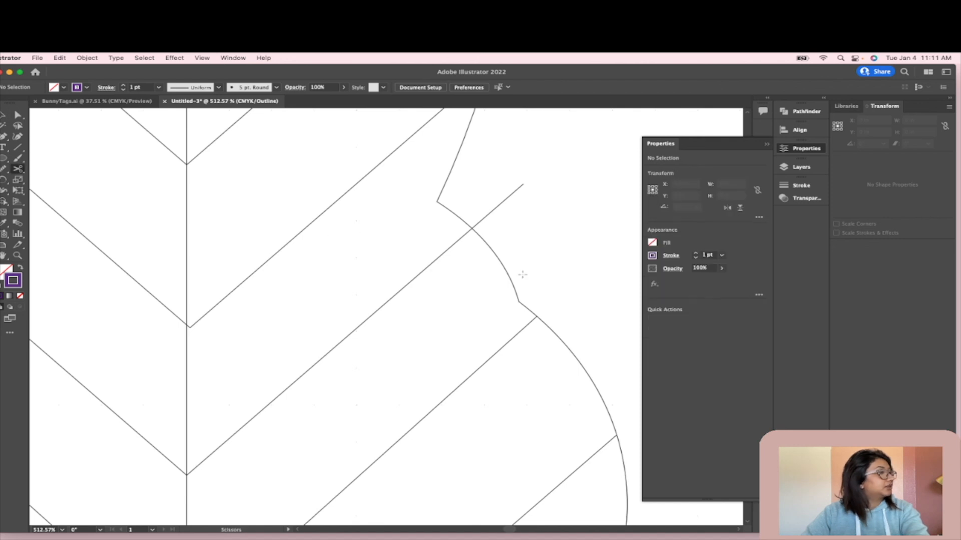
click(472, 227)
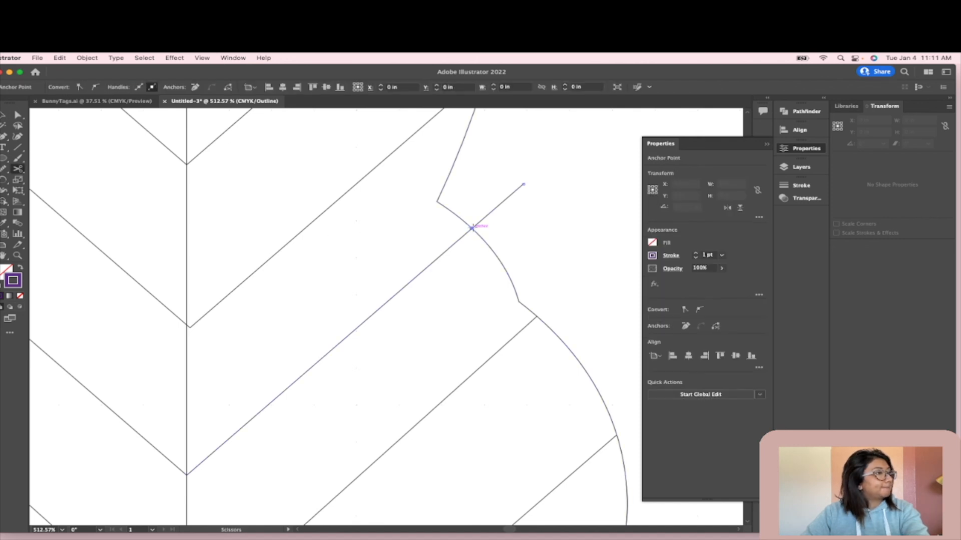
Cut the second V's right line with Scissors at the ear outline and delete the end sticking out
scroll(504, 244, up, 5)
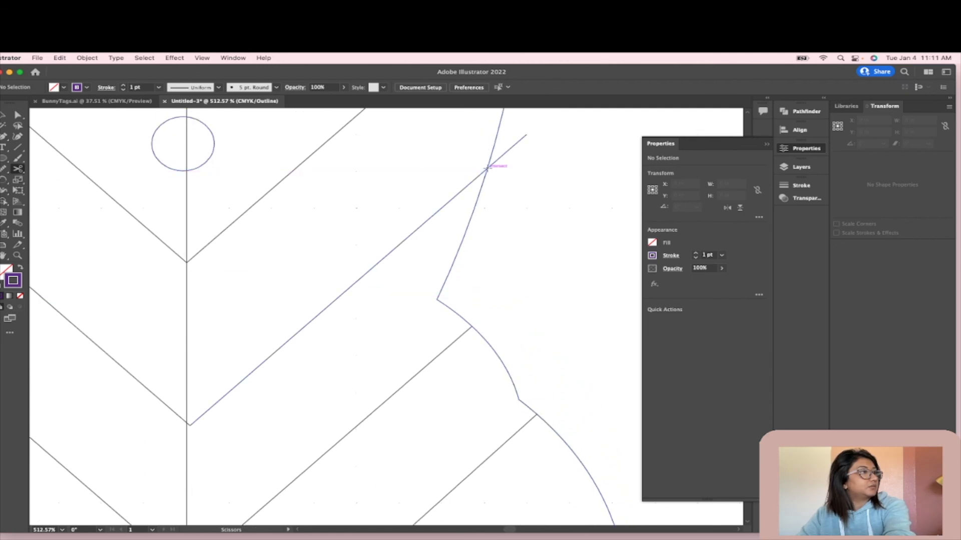
click(487, 169)
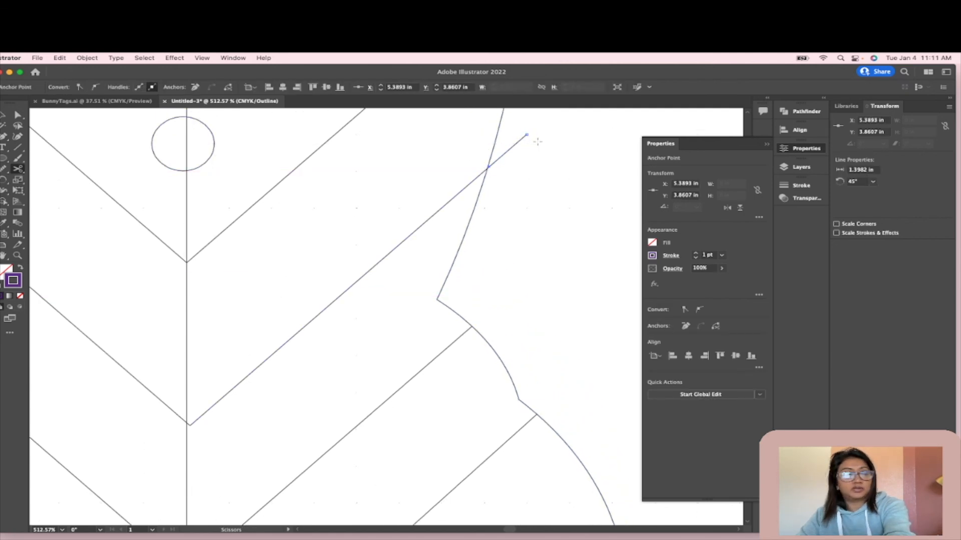
scroll(504, 228, down, 1)
scroll(504, 233, down, 6)
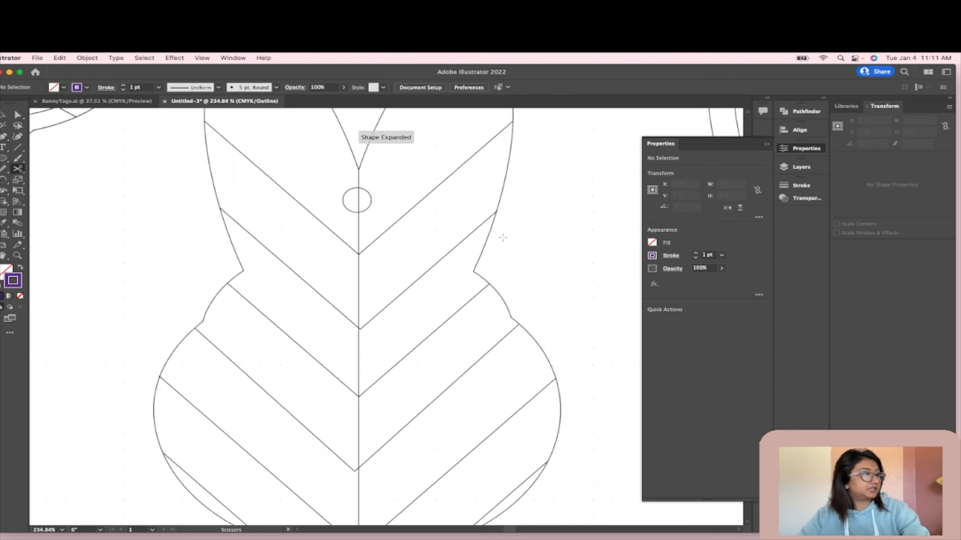
scroll(503, 238, down, 1)
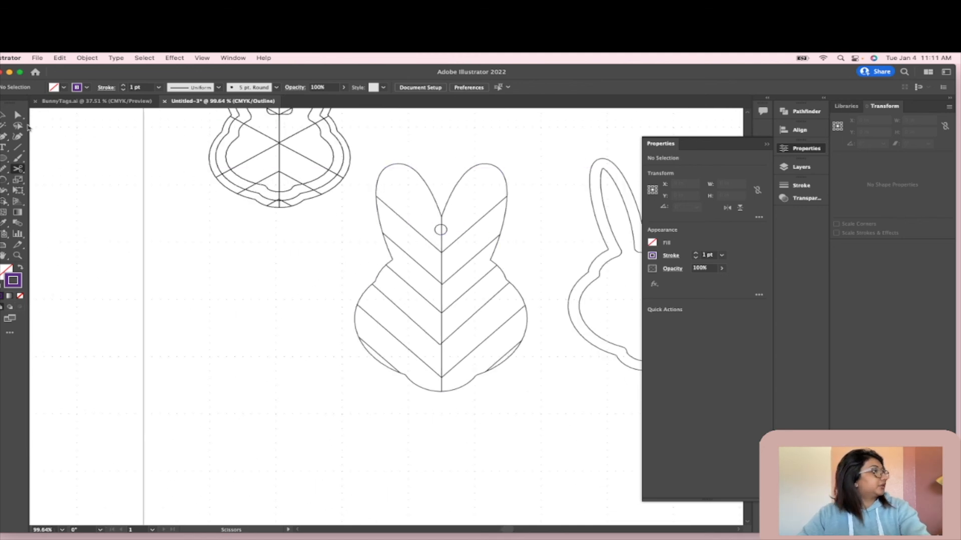
Switch the document from outline mode to Preview and change the rendering to CPU
click(5, 116)
click(201, 57)
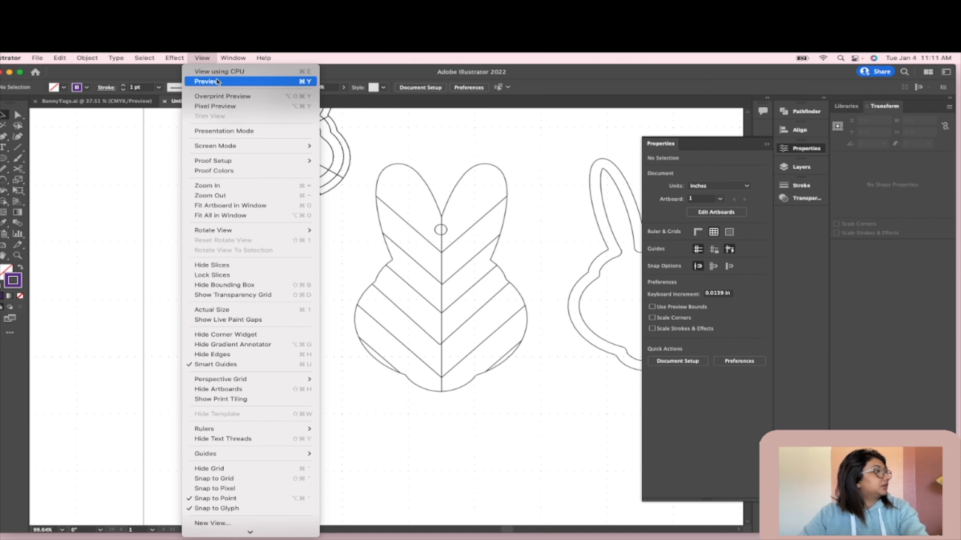
click(219, 80)
click(201, 58)
click(218, 71)
scroll(498, 373, down, 2)
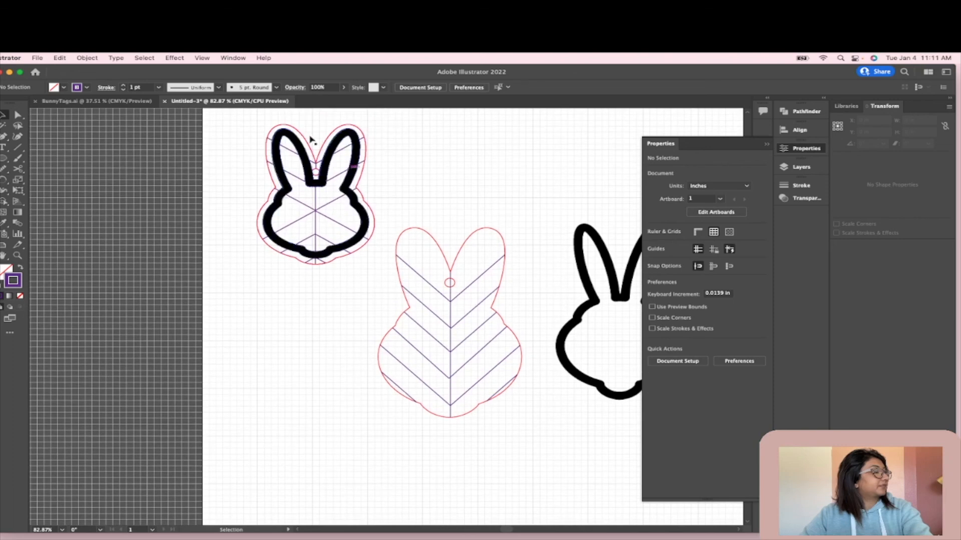
Hide the document grid
click(170, 58)
mouse_move(130, 55)
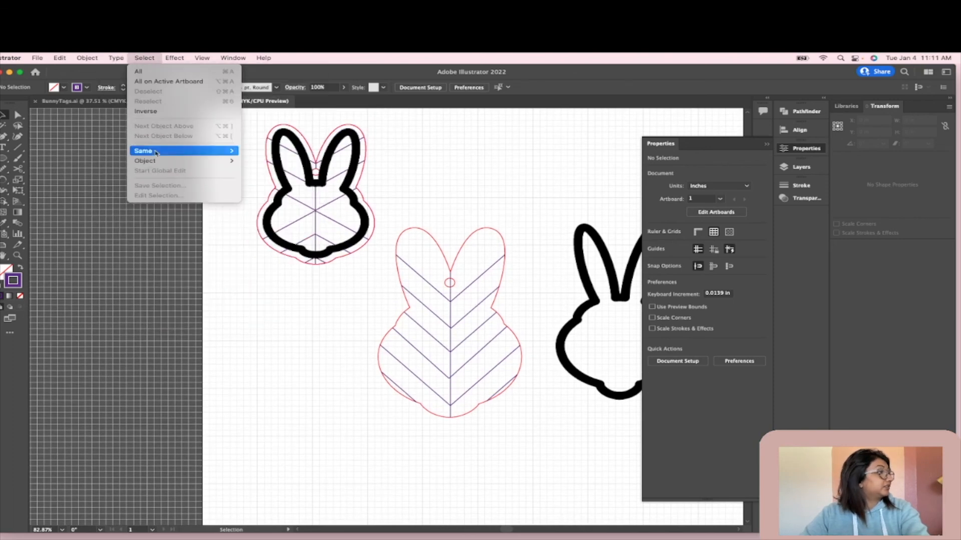
mouse_move(202, 58)
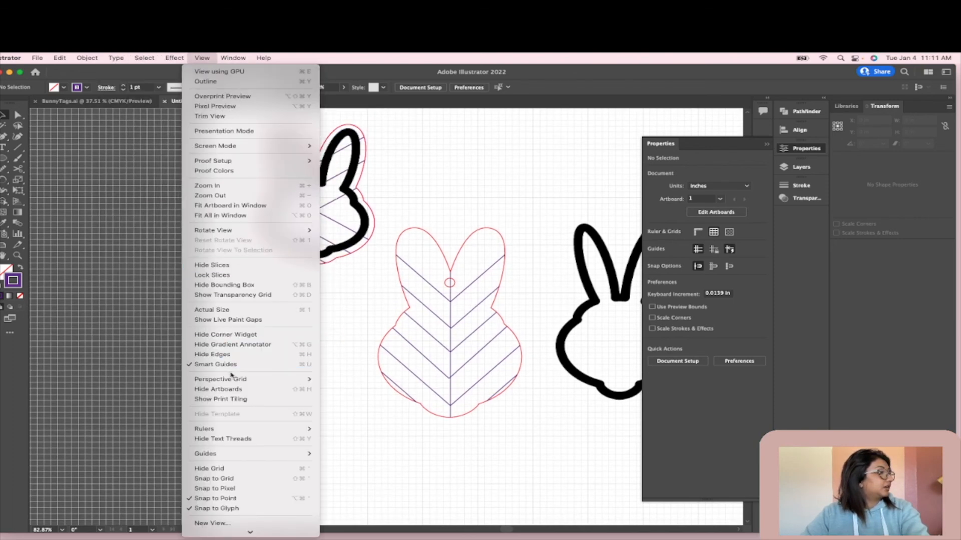
click(236, 469)
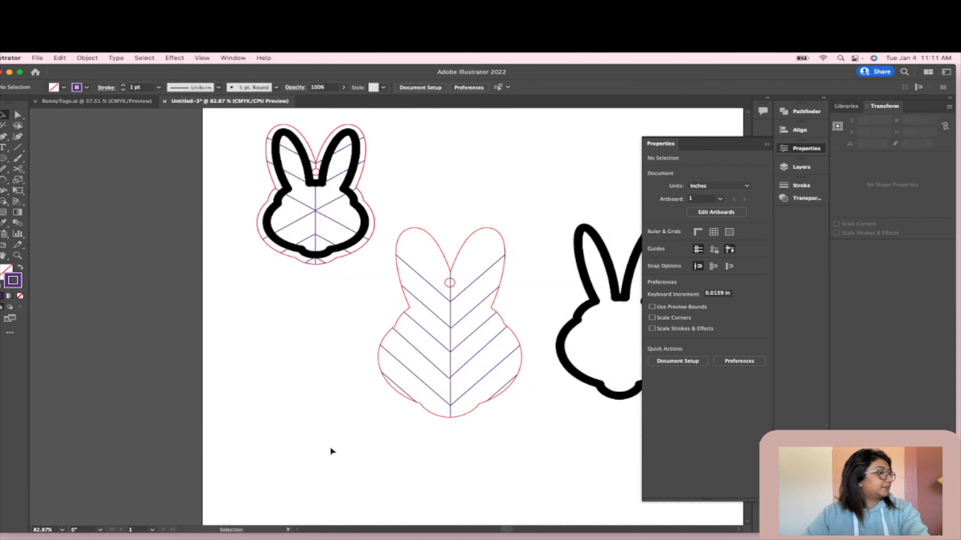
Group the purple chevron score lines and the centre line of the middle bunny, leaving out the red outline and hole
scroll(381, 433, down, 5)
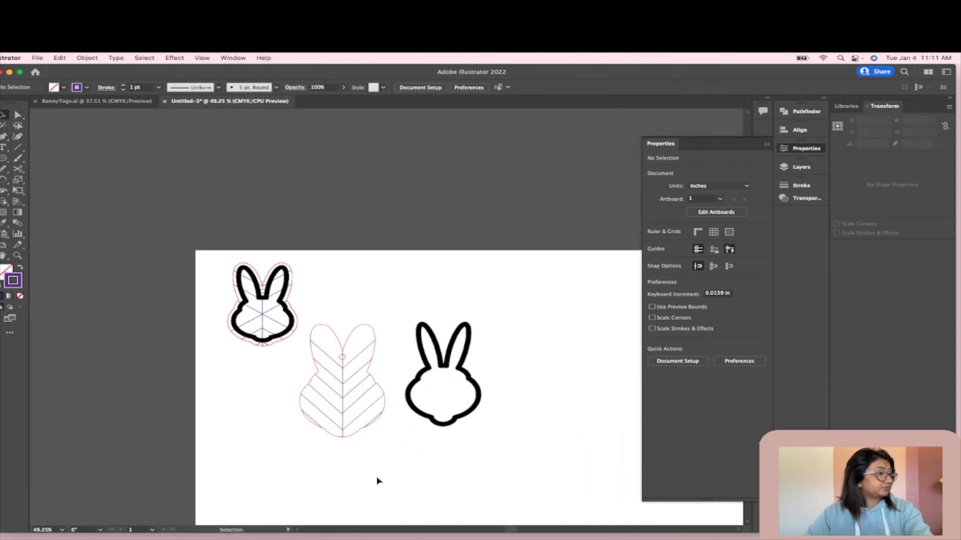
drag(391, 447, 303, 303)
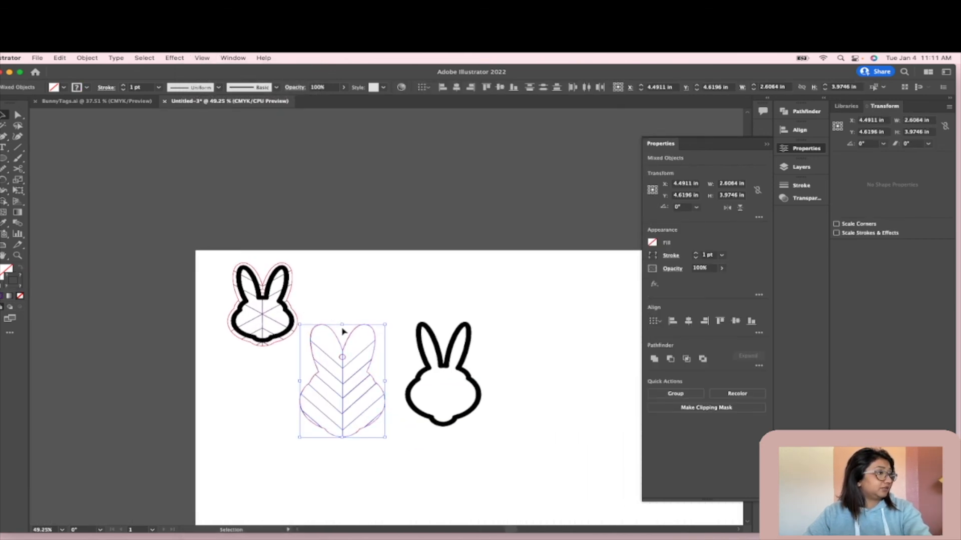
shift+click(353, 335)
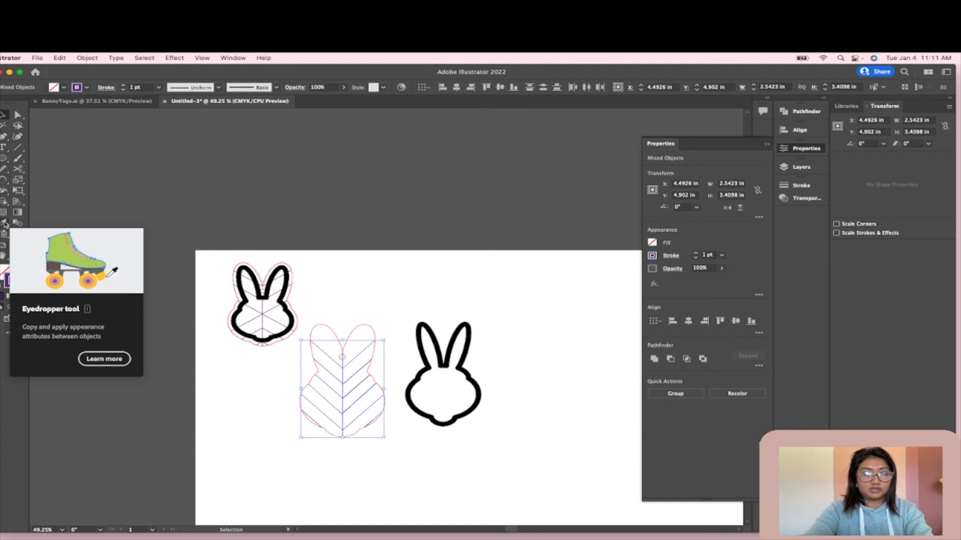
key(super+g)
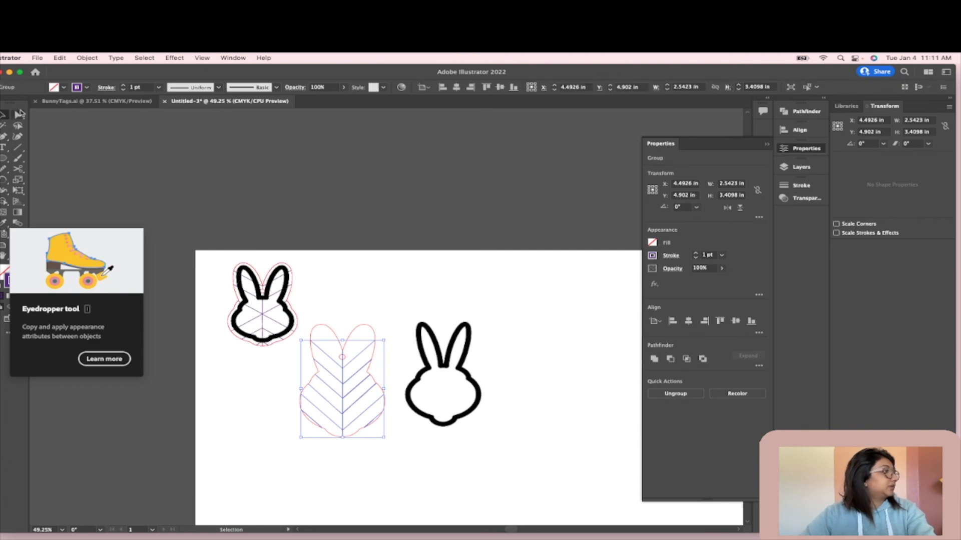
click(208, 220)
click(87, 58)
click(336, 208)
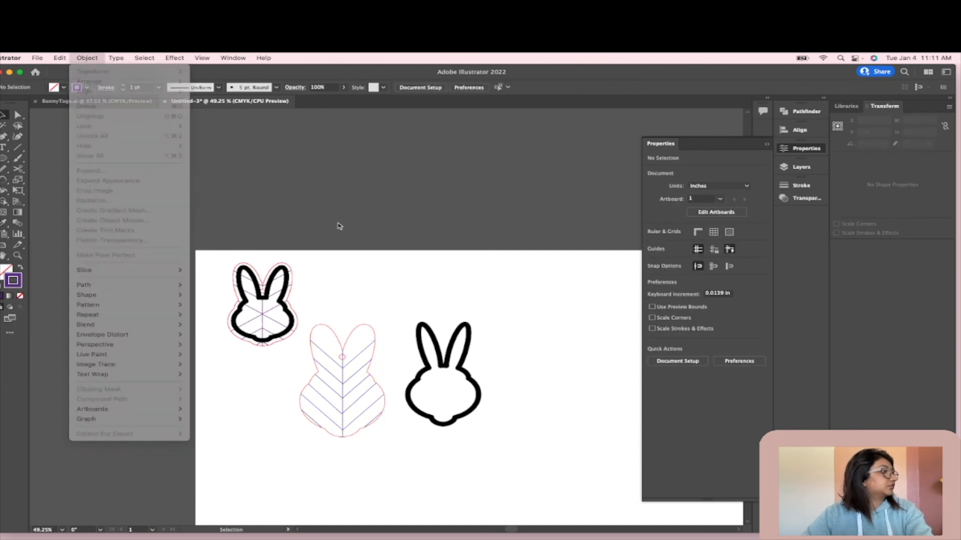
Move the grouped score lines off the red bunny outline to test the grouping, and undo the moves
click(354, 362)
drag(355, 362, 419, 299)
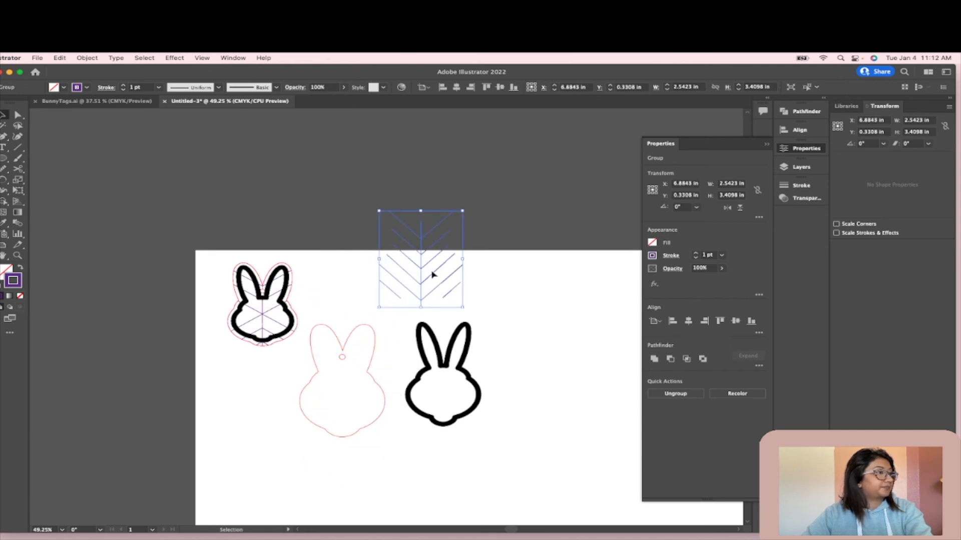
click(391, 326)
drag(434, 275, 369, 412)
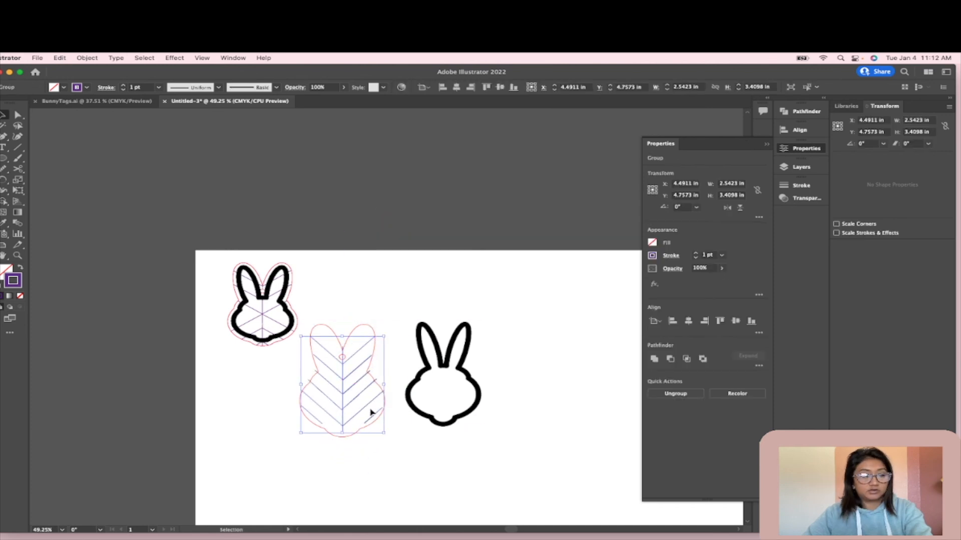
key(super+z)
key(super+shift+z)
click(393, 303)
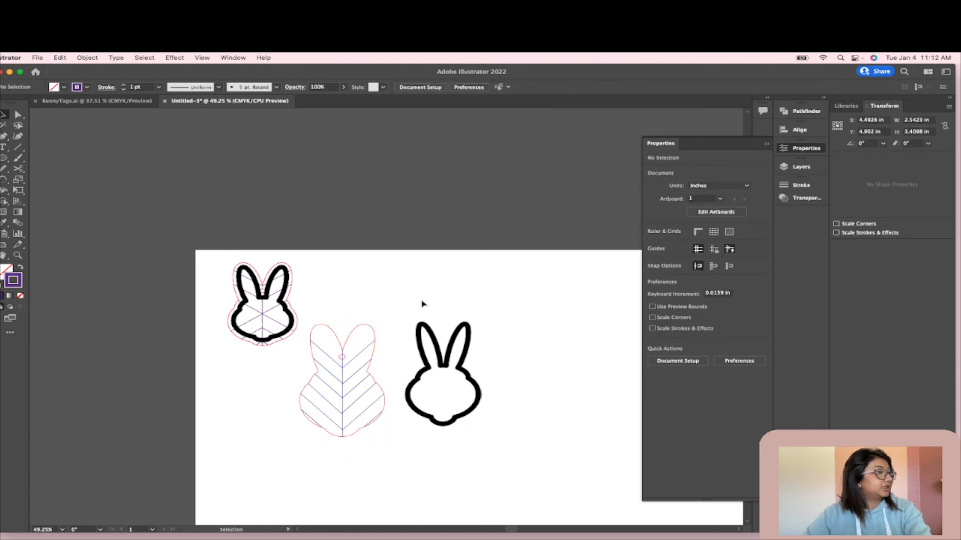
Centre the thick black bunny outline over the red outline with the score lines and bring it forward
scroll(375, 456, up, 3)
drag(443, 311, 235, 326)
right_click(321, 232)
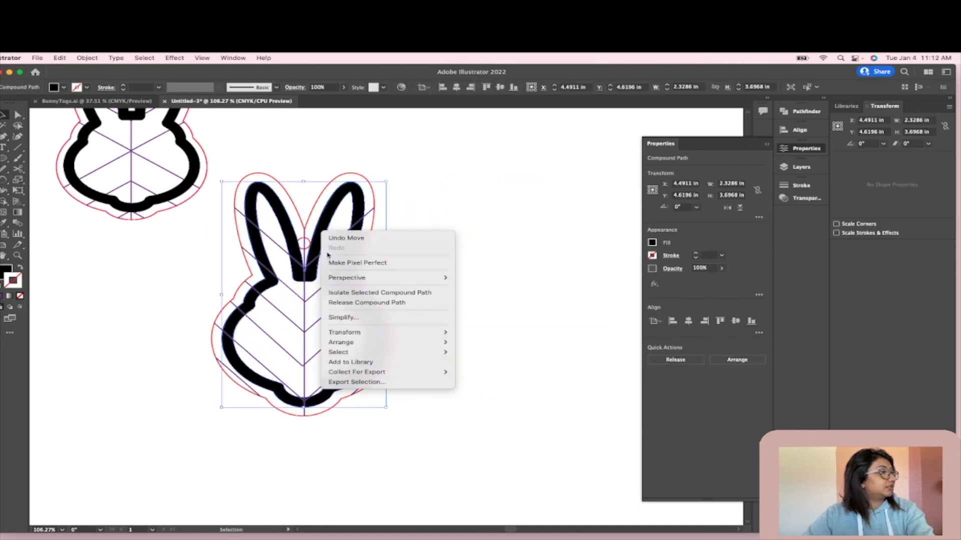
mouse_move(350, 342)
click(514, 353)
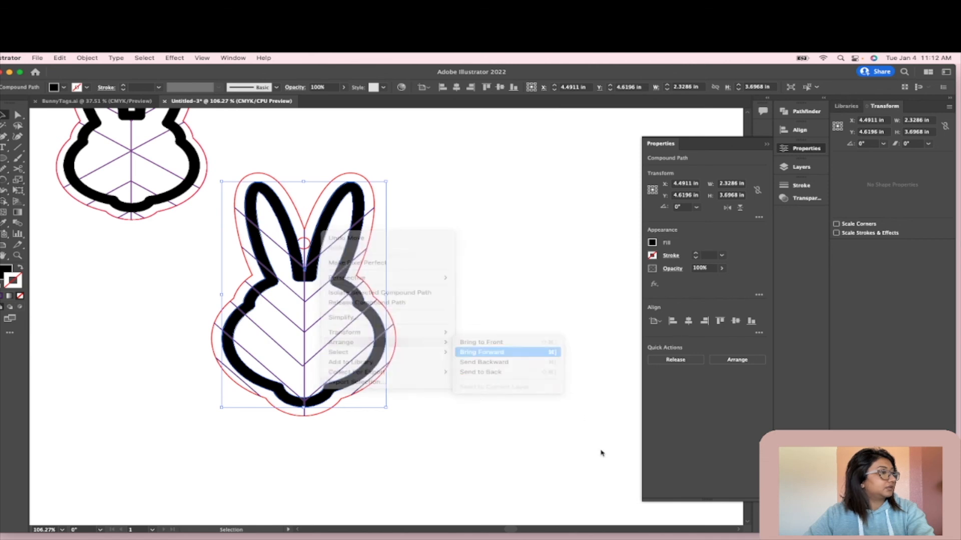
click(425, 367)
Swap the fill and stroke of the black bunny shape, giving it no fill and a black stroke
click(343, 254)
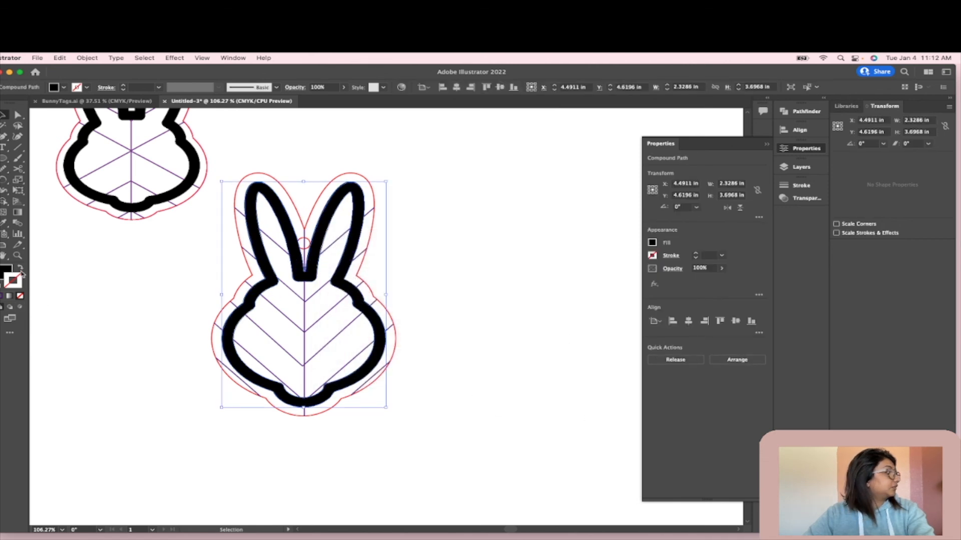
click(19, 269)
click(524, 271)
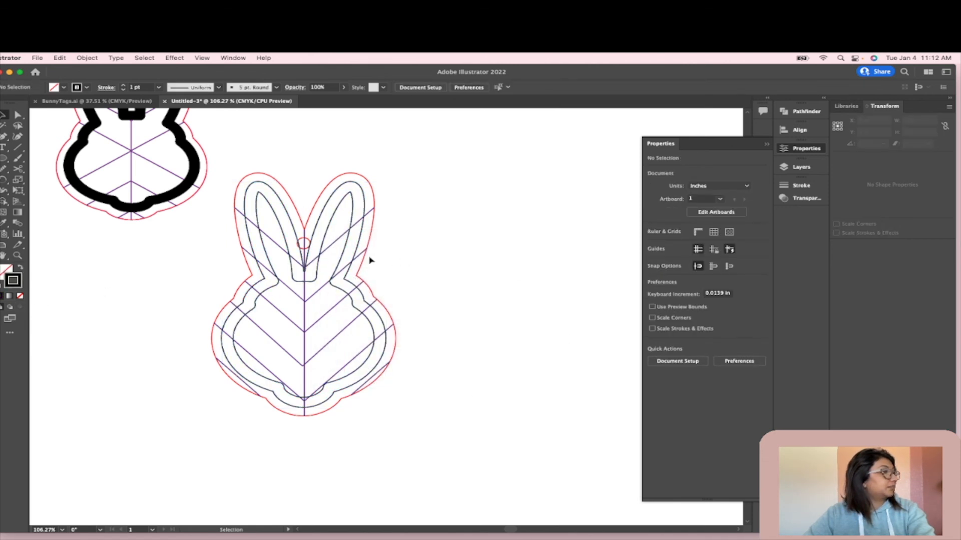
scroll(471, 307, up, 6)
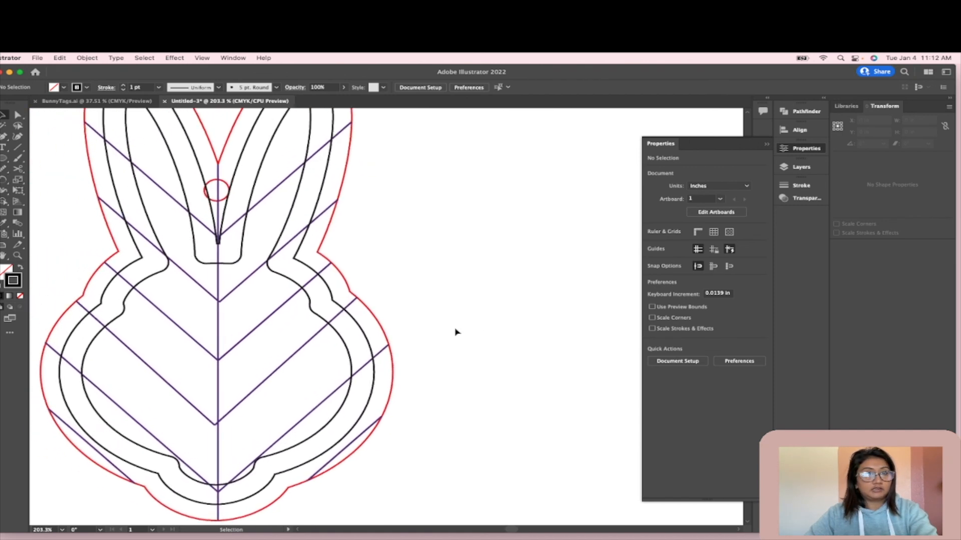
scroll(456, 330, left, 3)
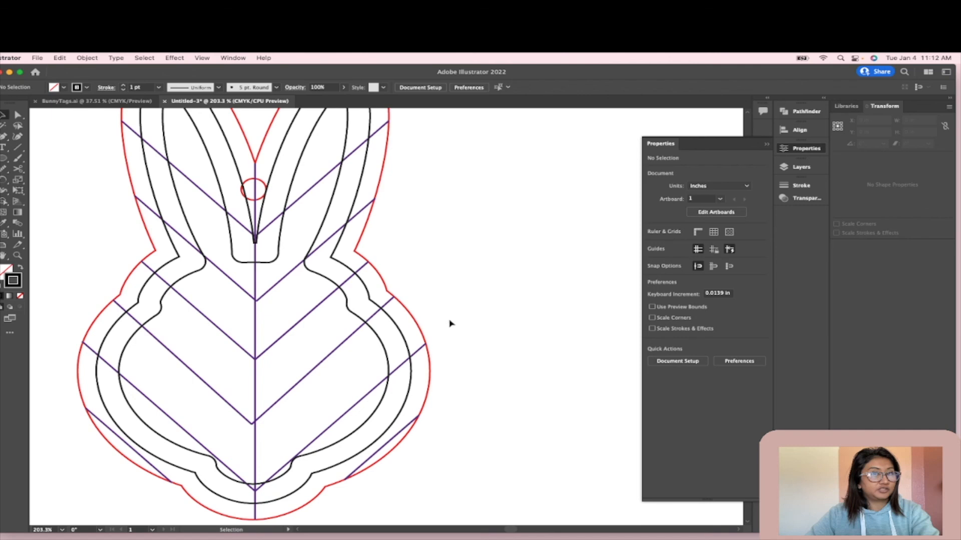
scroll(450, 323, down, 4)
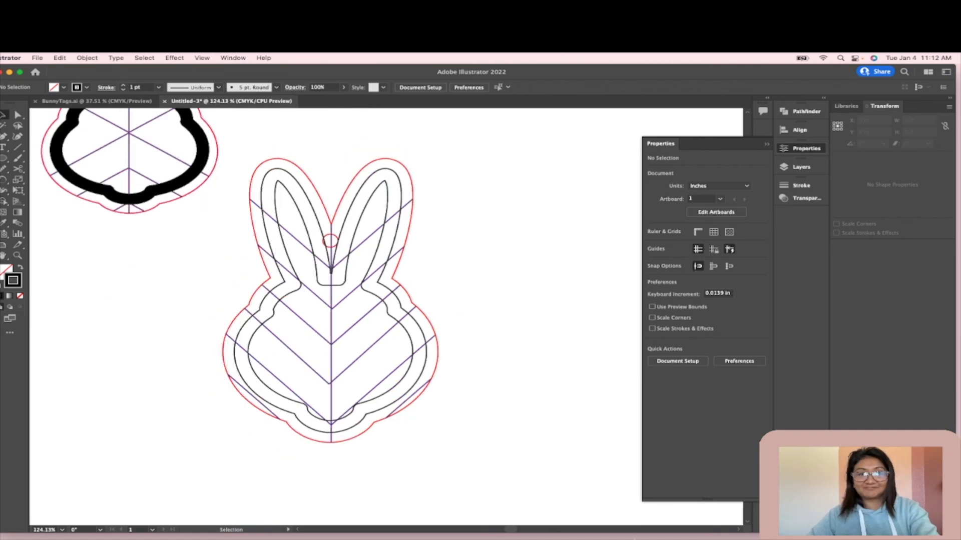